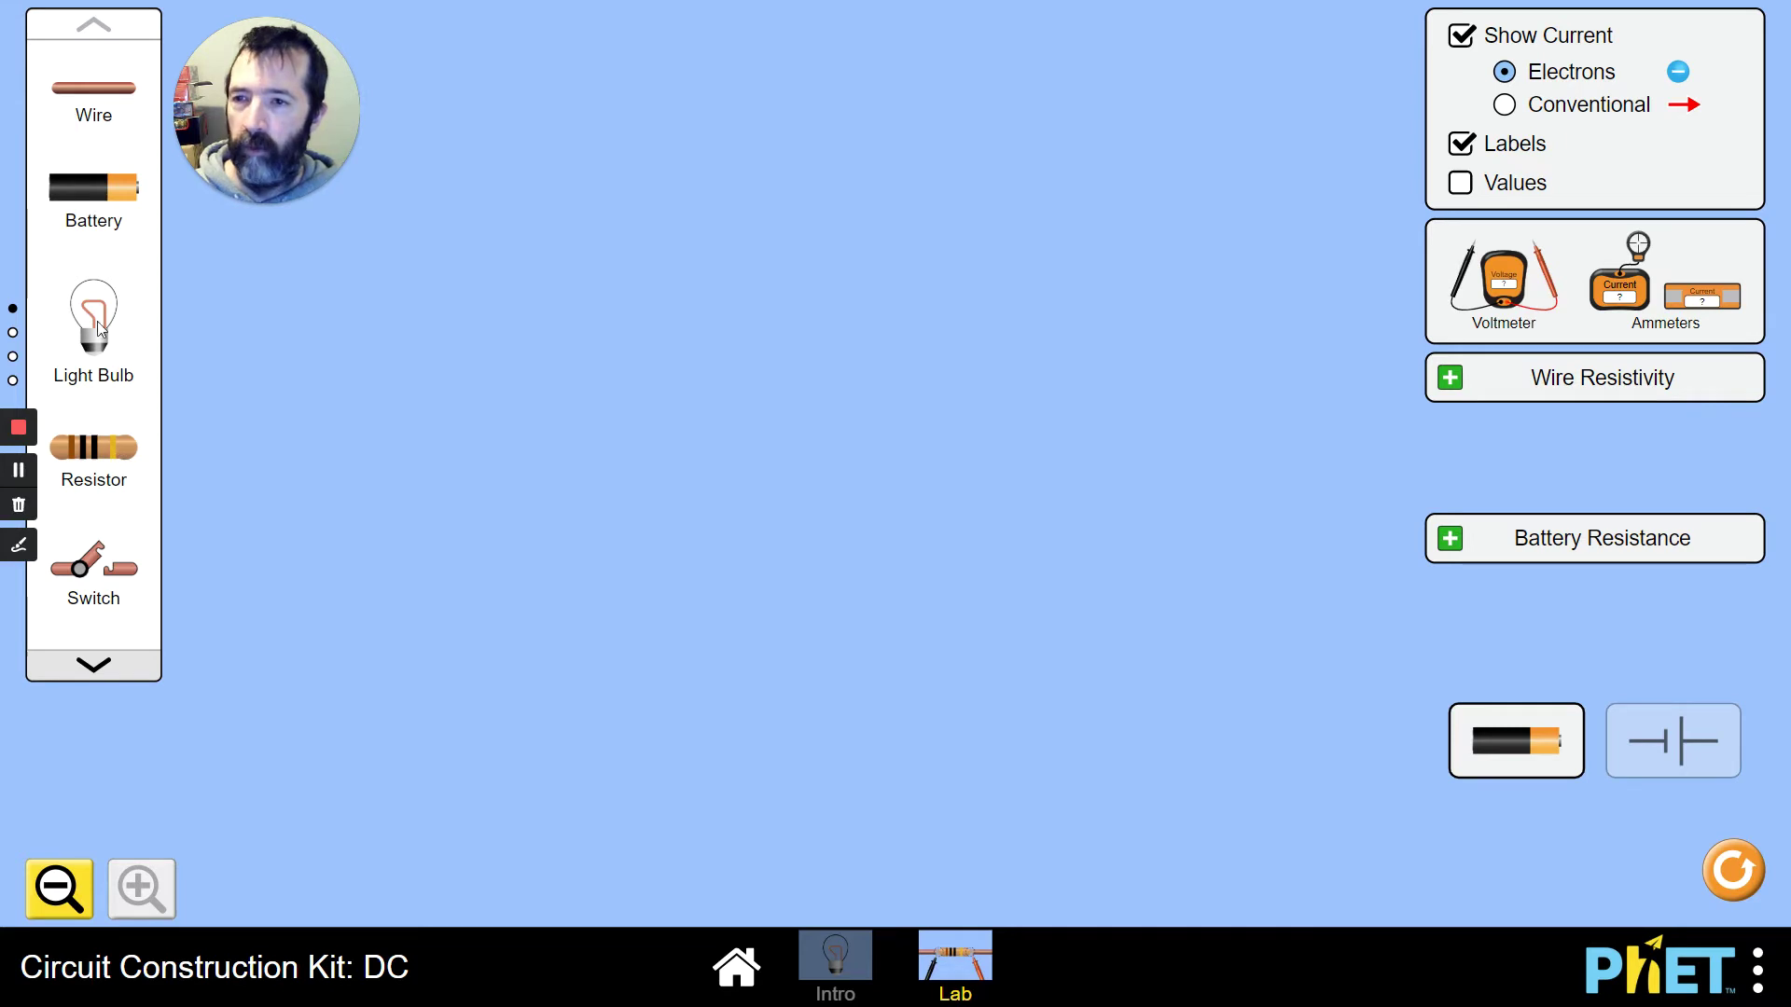
Look through all the pages of available circuit components and return to the first page.
left_click(93, 665)
left_click(93, 665)
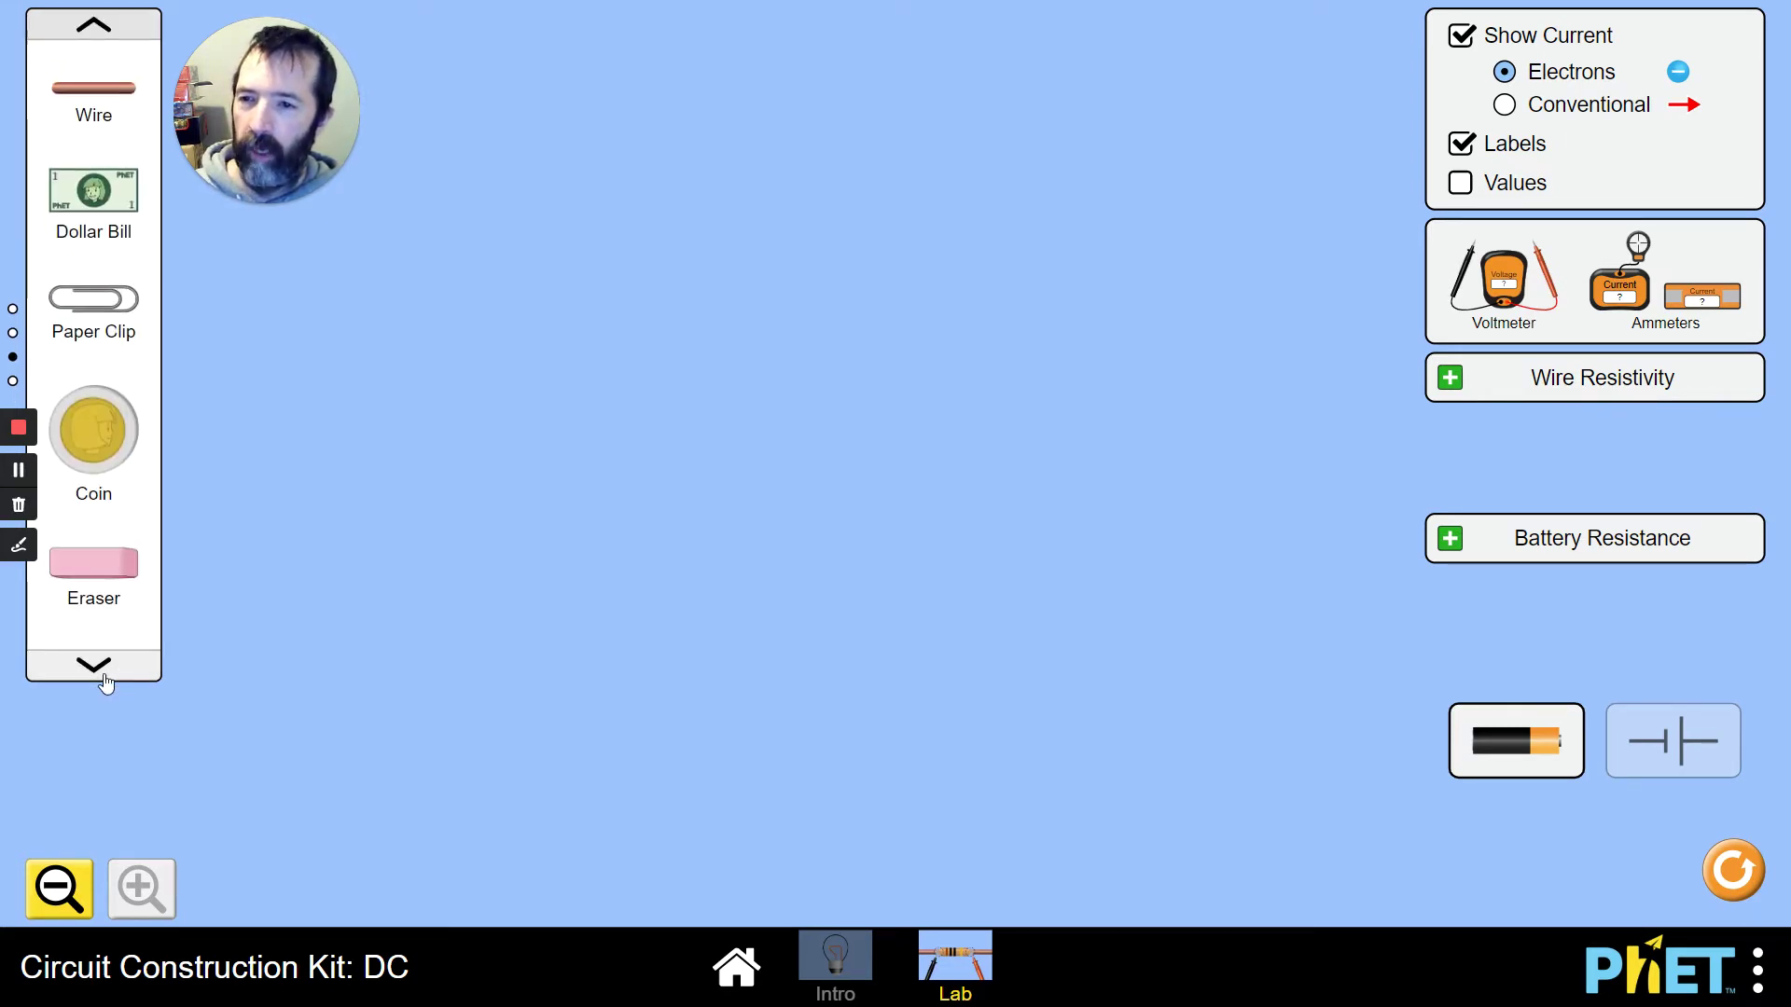
left_click(93, 665)
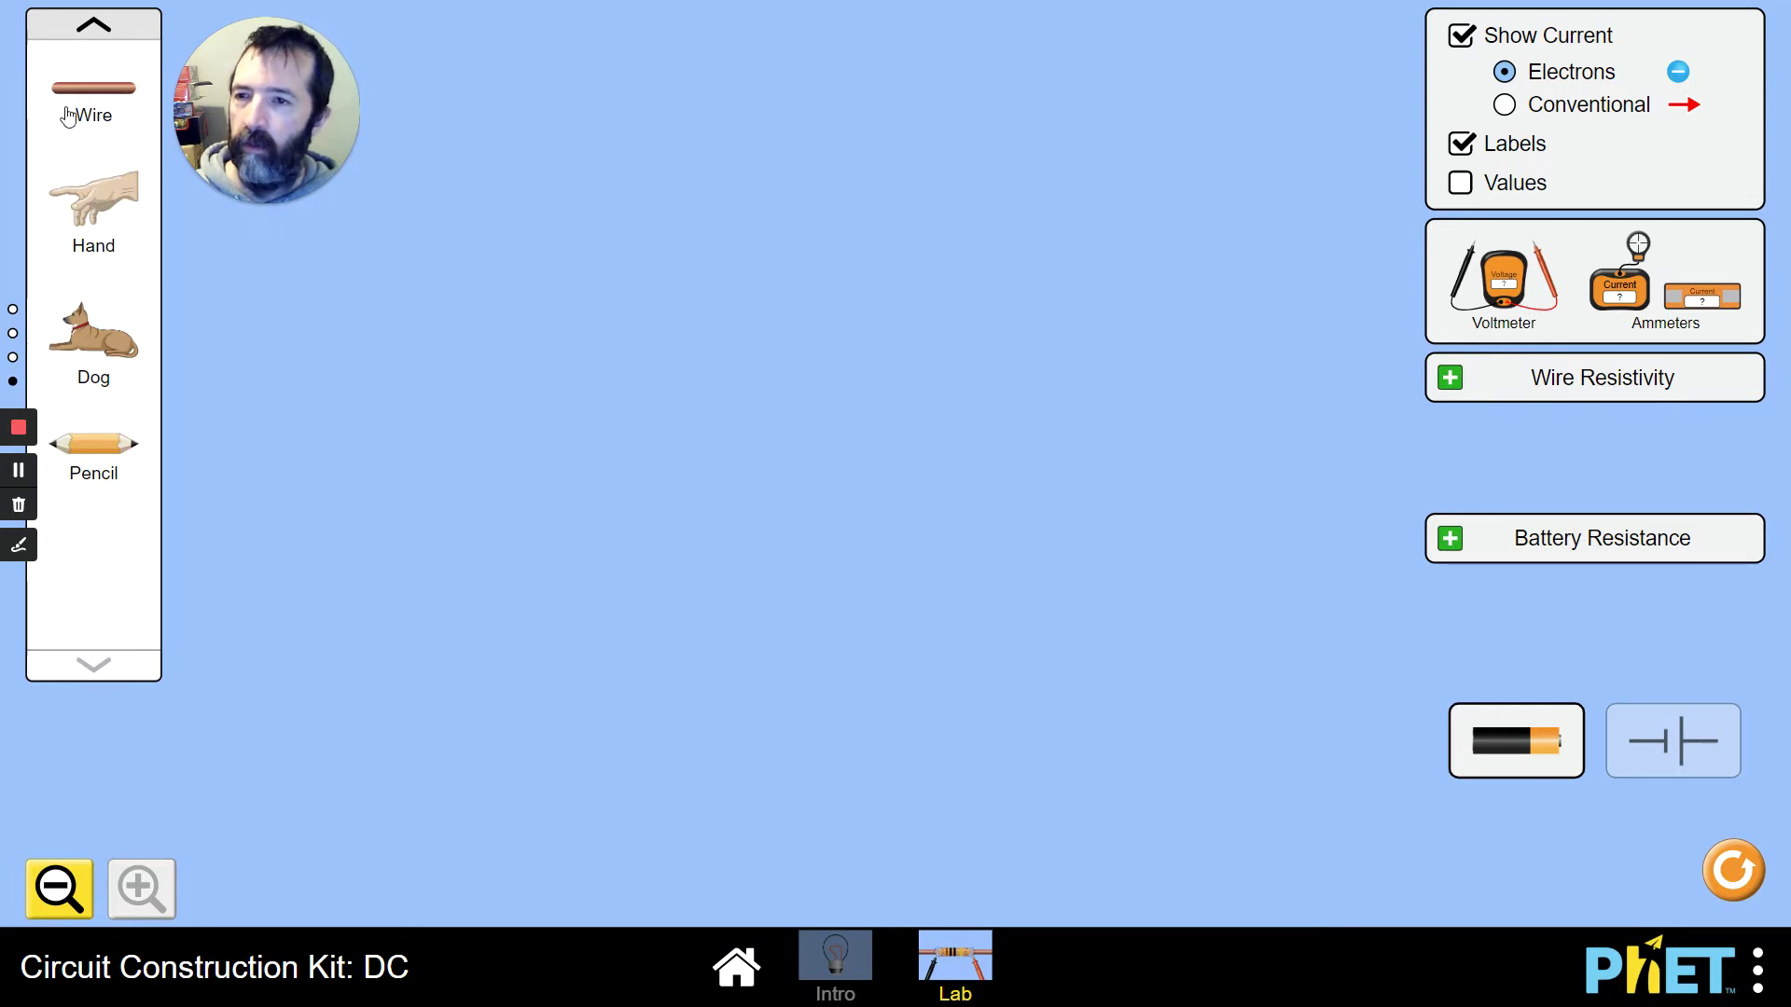
left_click(104, 30)
left_click(104, 31)
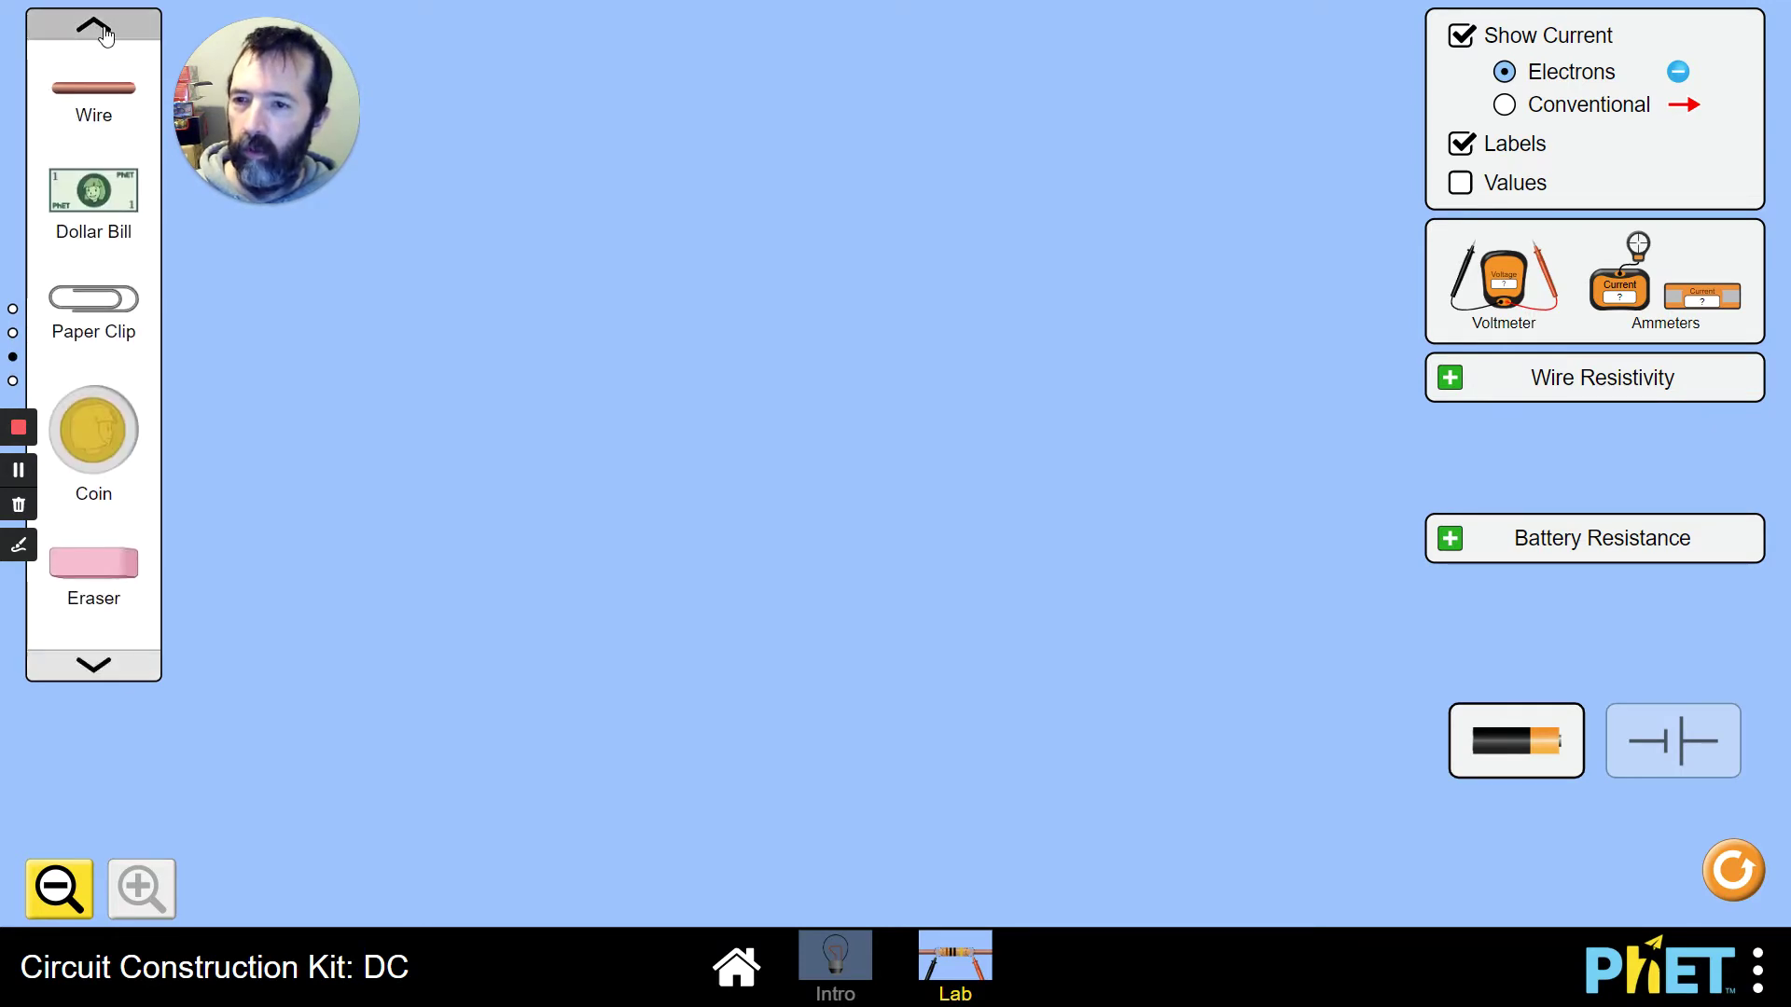
left_click(104, 31)
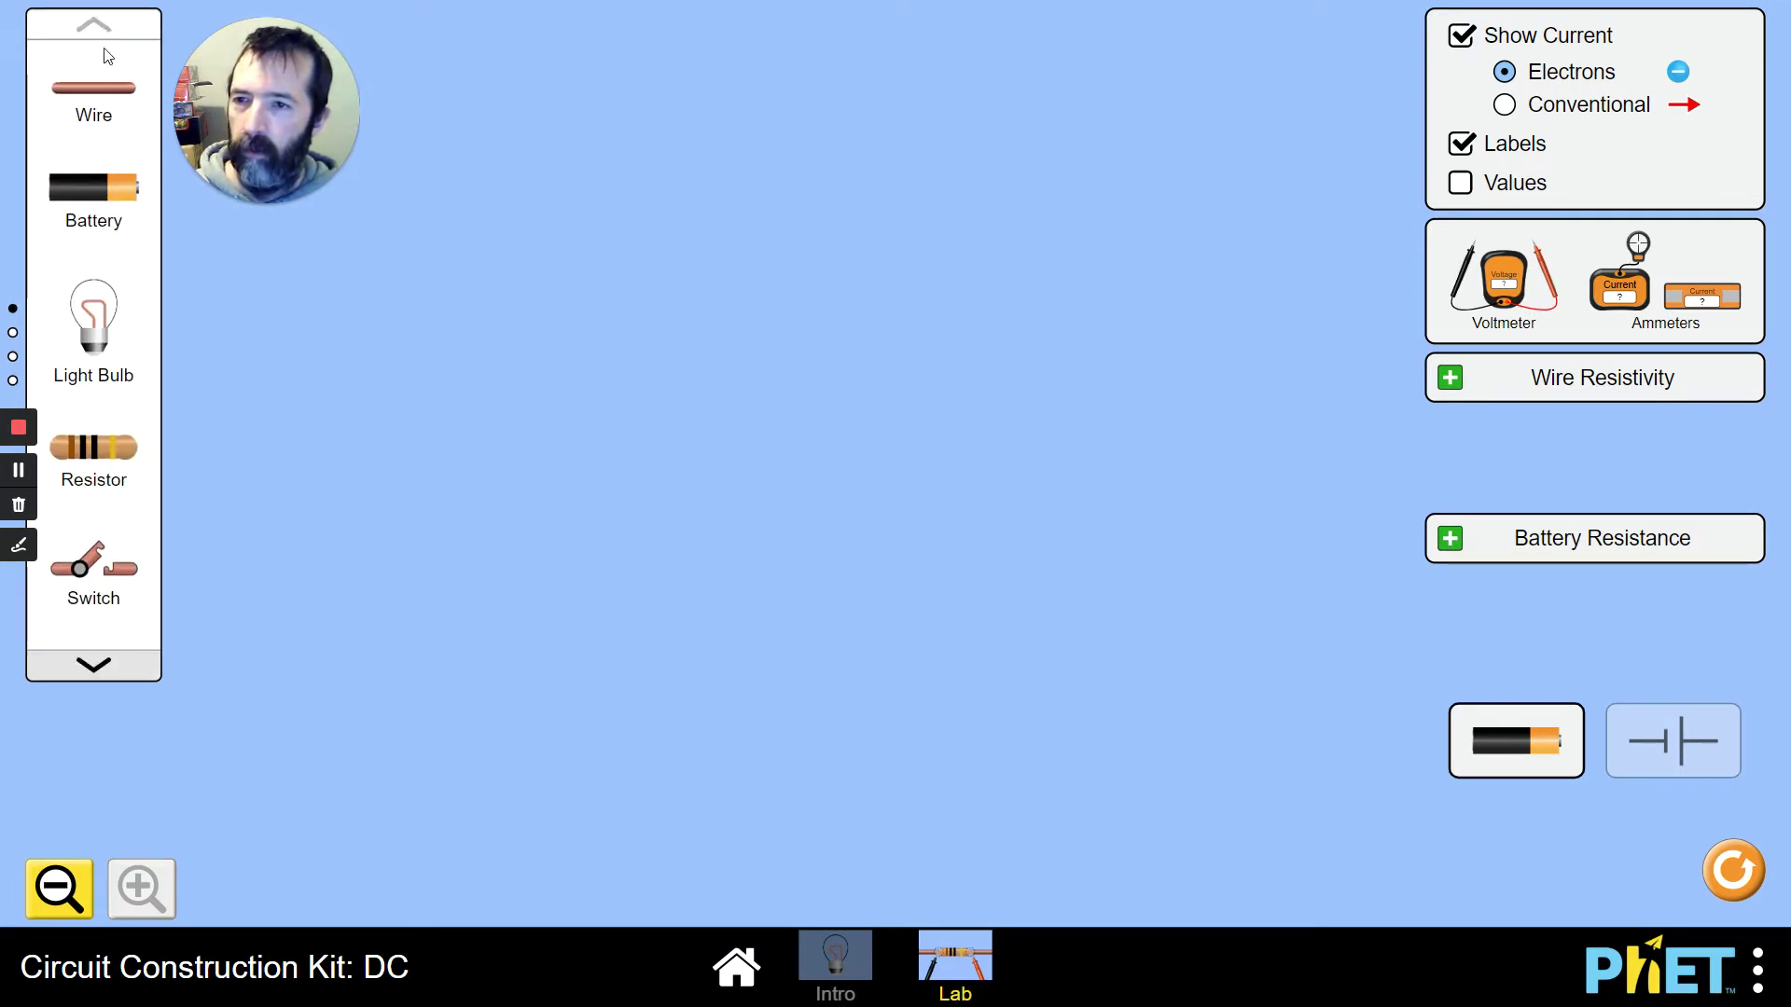
Place a battery, run a horizontal wire from its positive terminal and a vertical wire down from that, and attach a resistor at its lower end.
left_click_drag(91, 200, 620, 174)
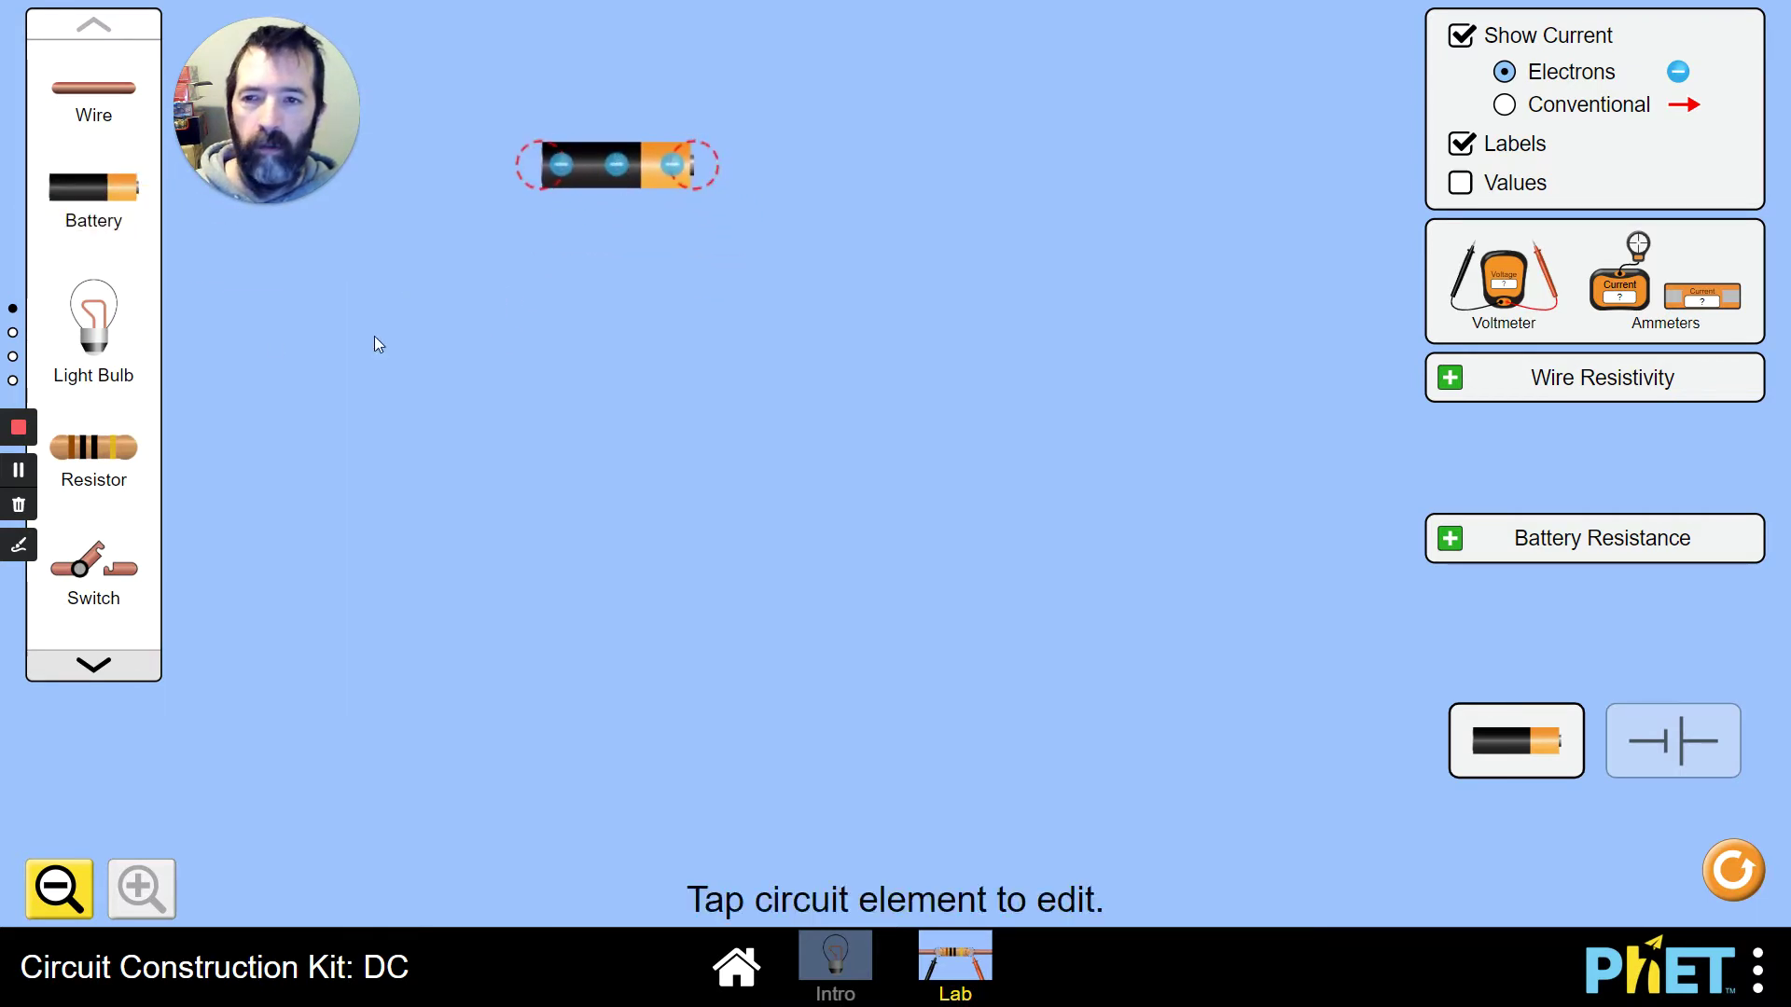
left_click_drag(99, 100, 1051, 166)
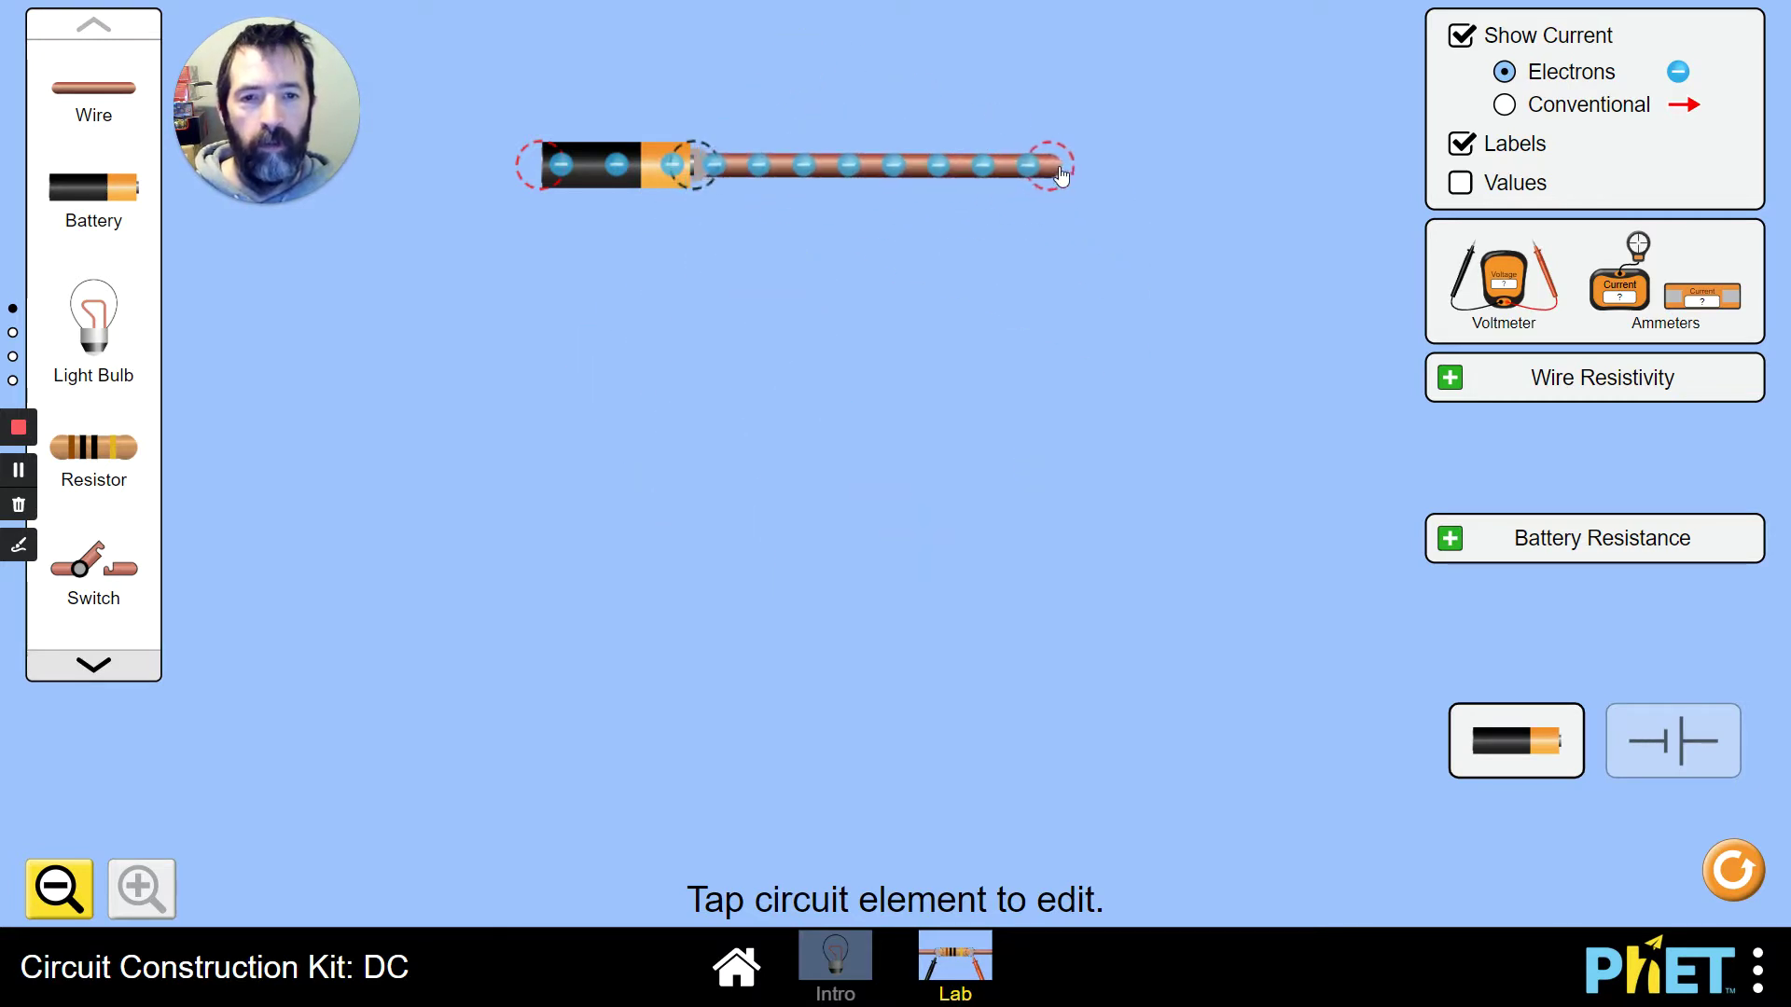
left_click_drag(86, 115, 1069, 525)
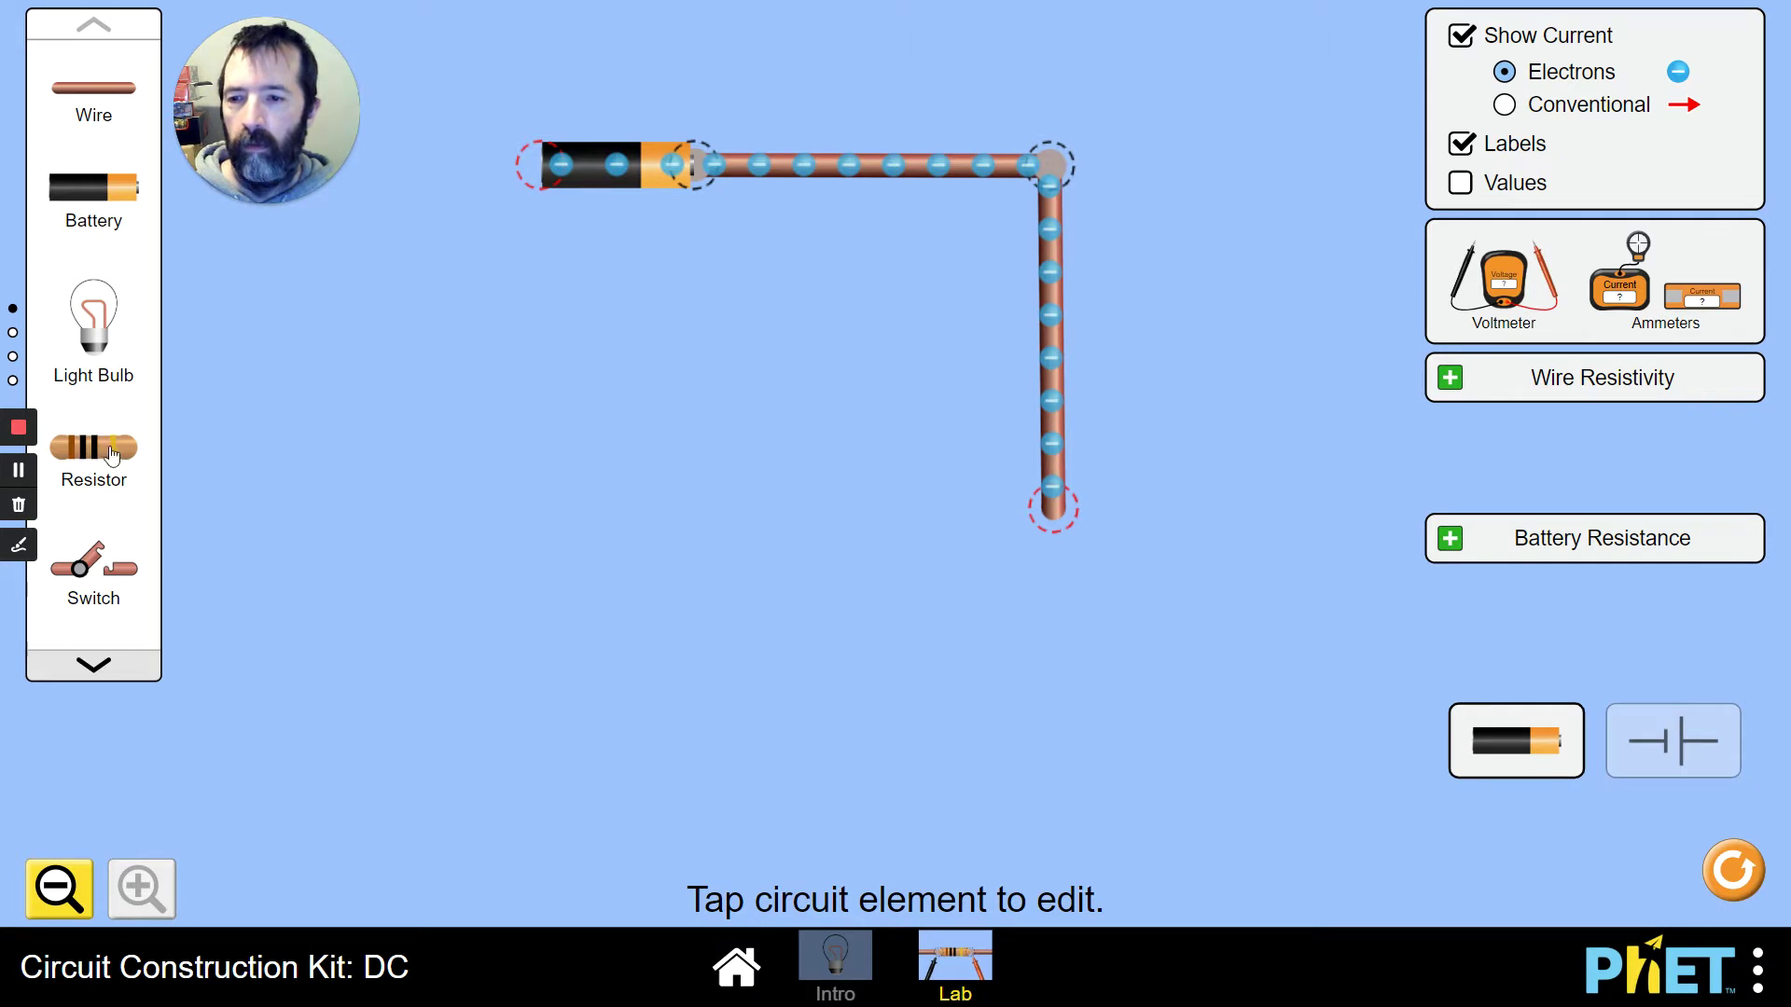
left_click_drag(112, 454, 936, 527)
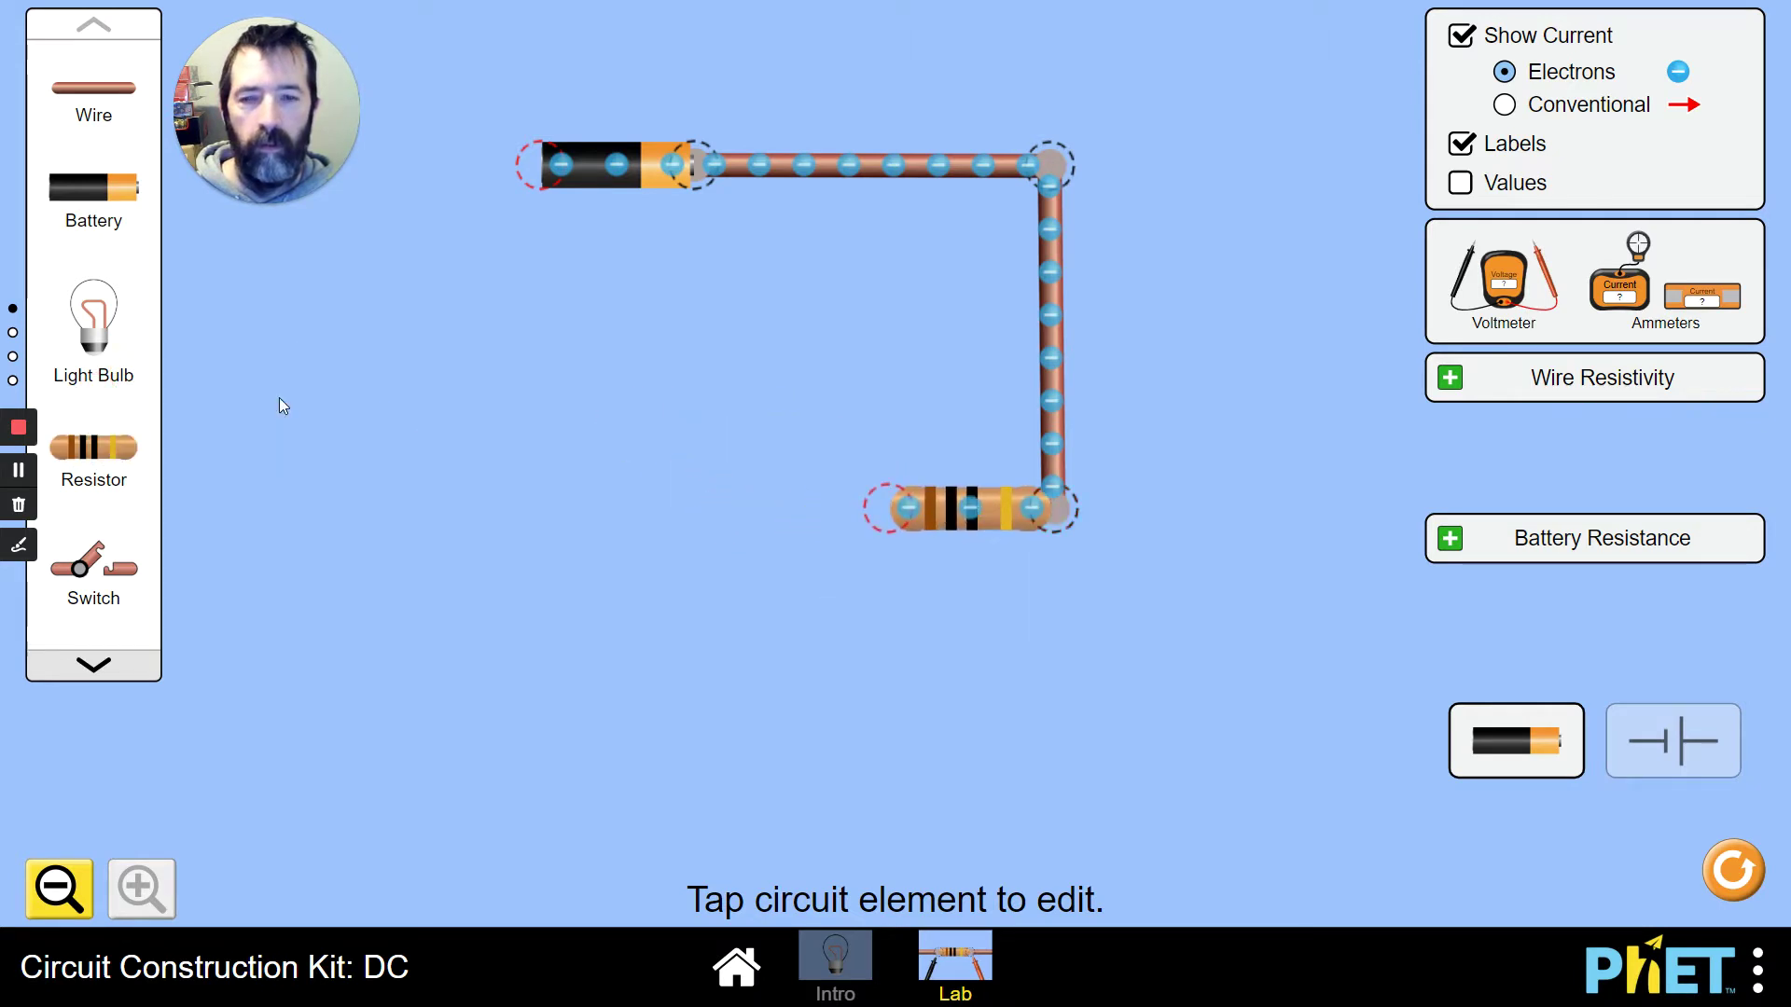
Close the circuit by joining a wire from the resistor to a vertical wire from the battery's negative terminal, and level their shared corner.
left_click_drag(67, 100, 782, 527)
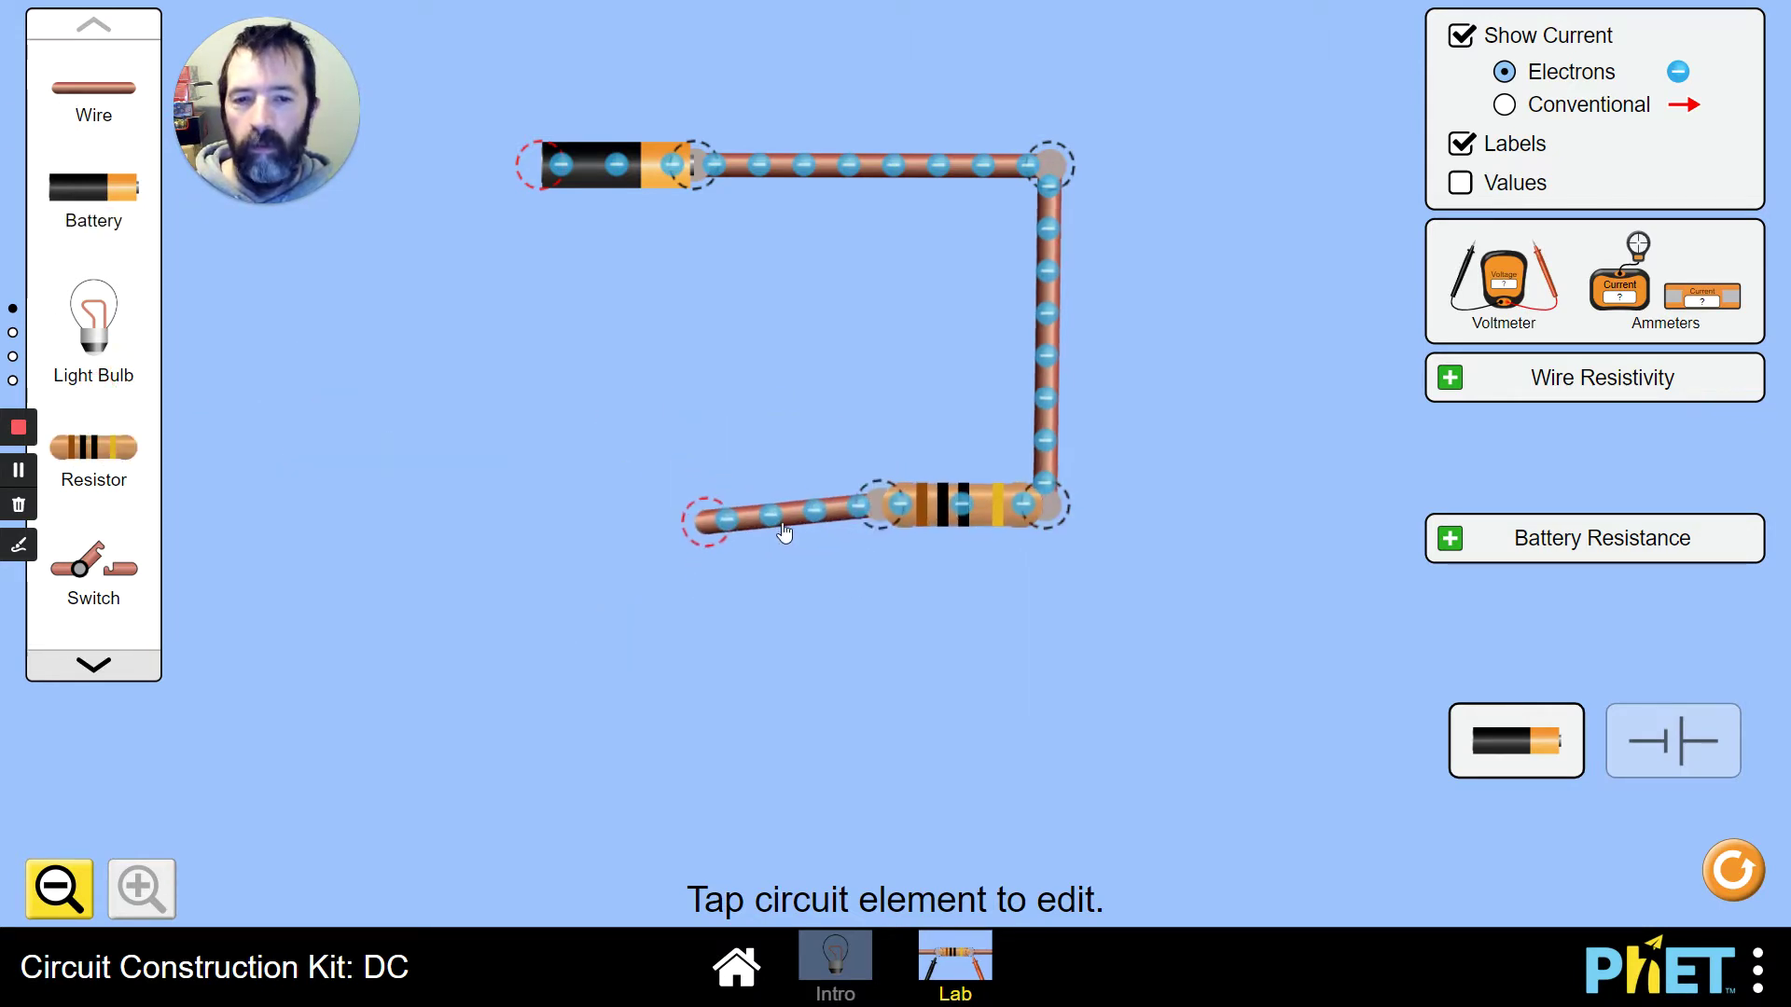
left_click_drag(73, 97, 547, 538)
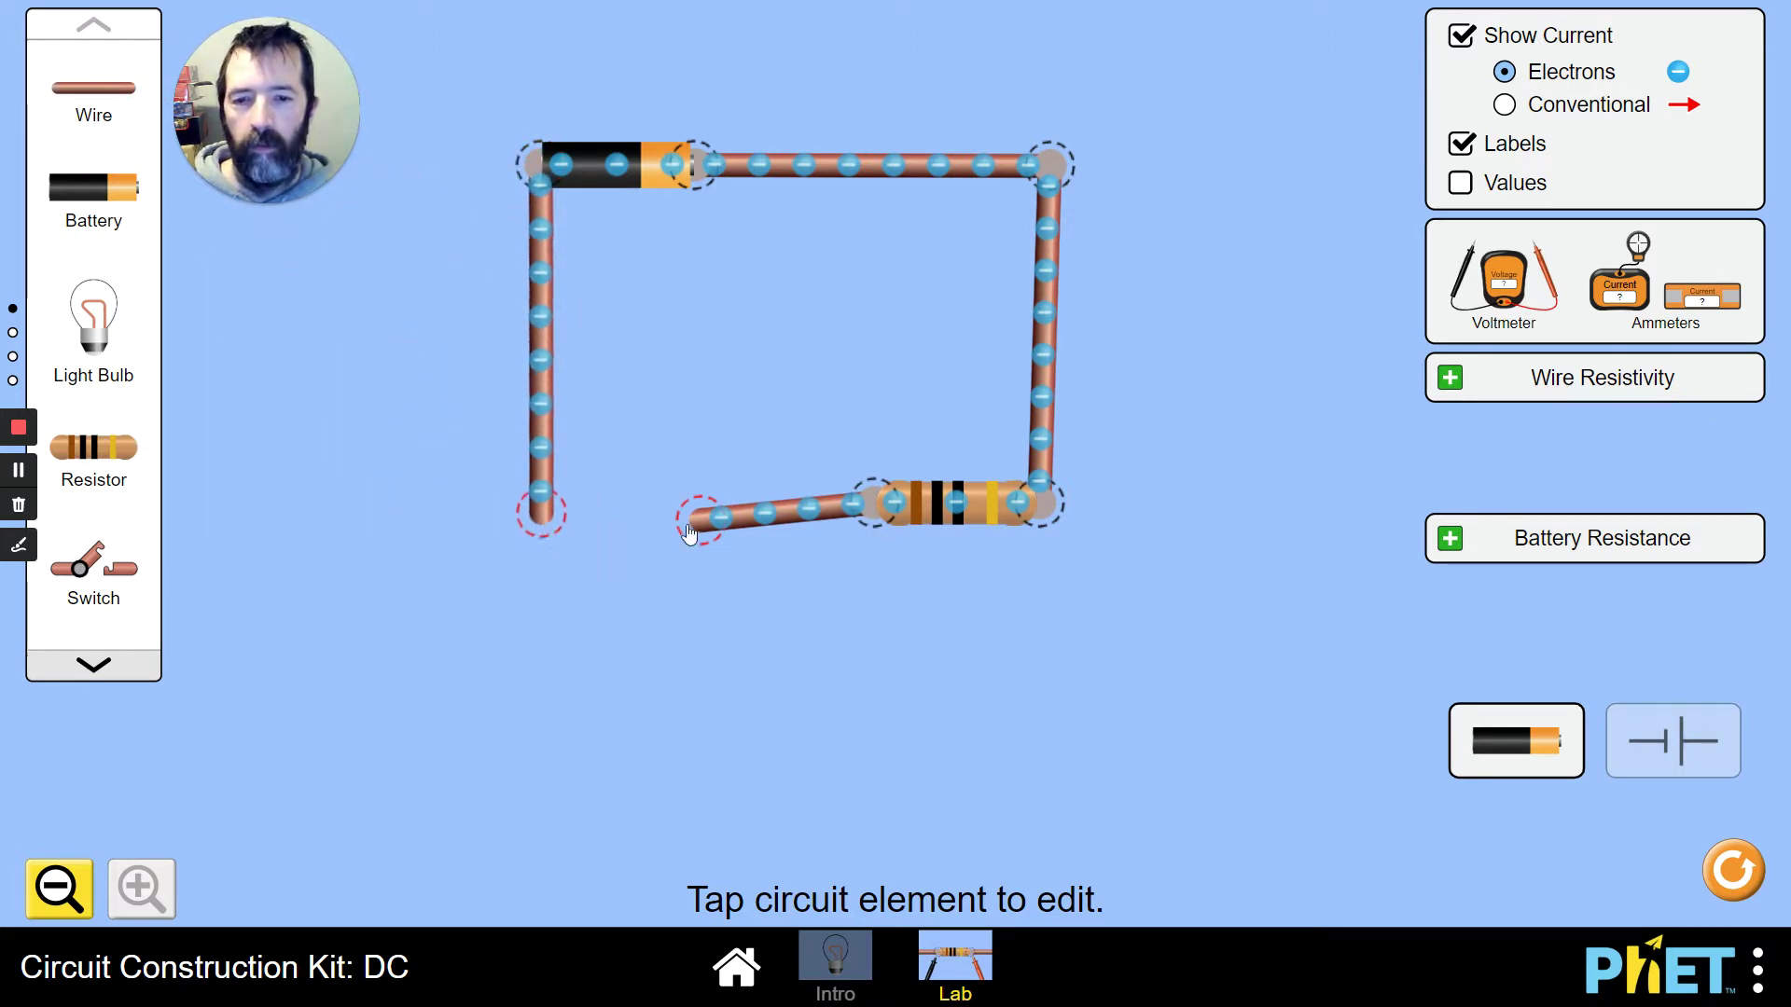
left_click_drag(640, 506, 516, 539)
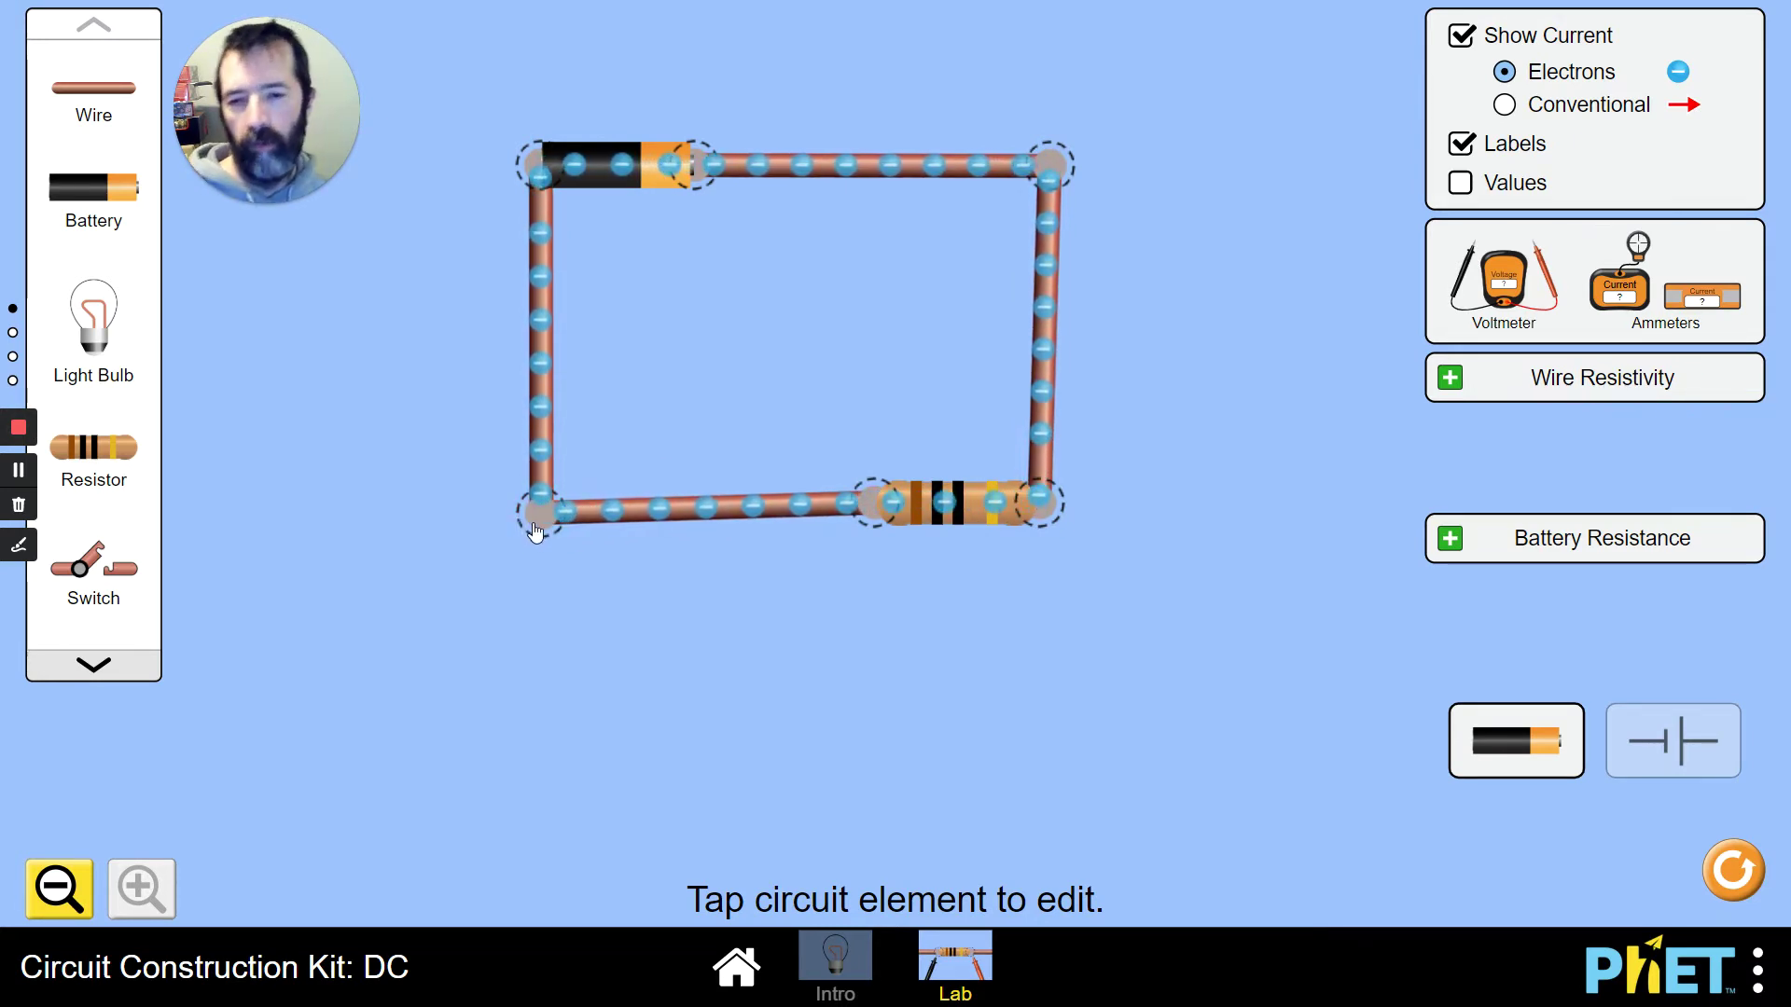
left_click(534, 508)
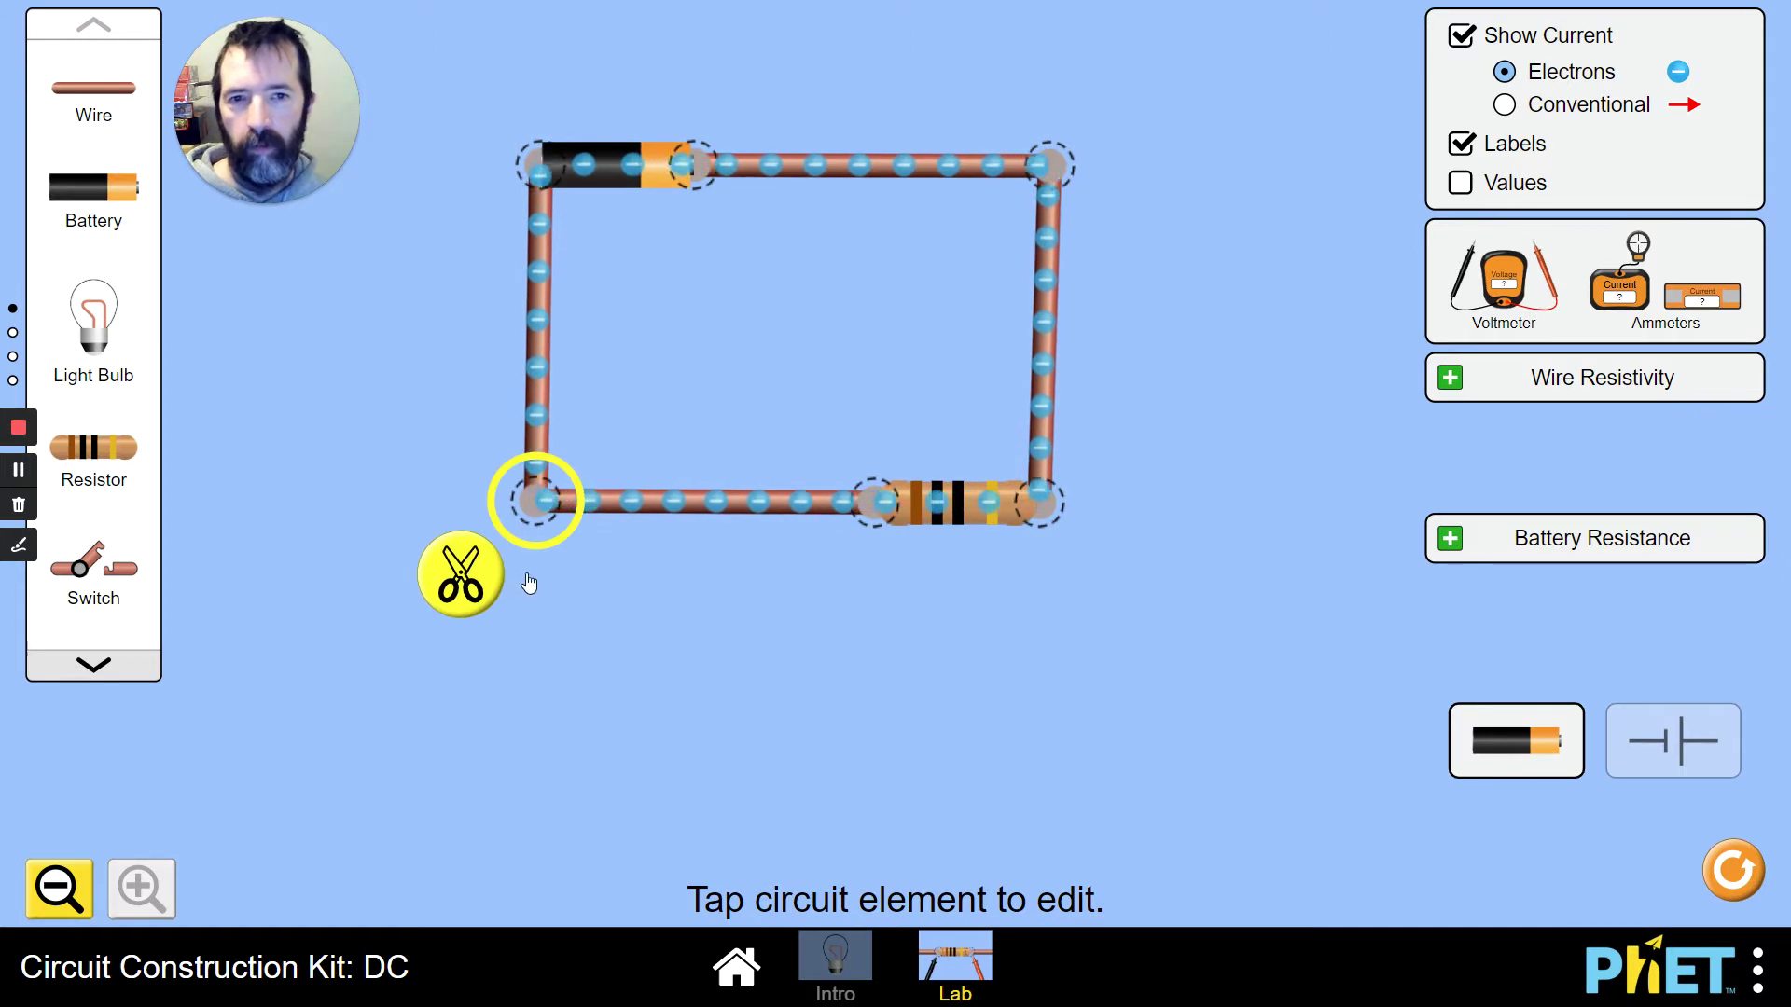
left_click(615, 614)
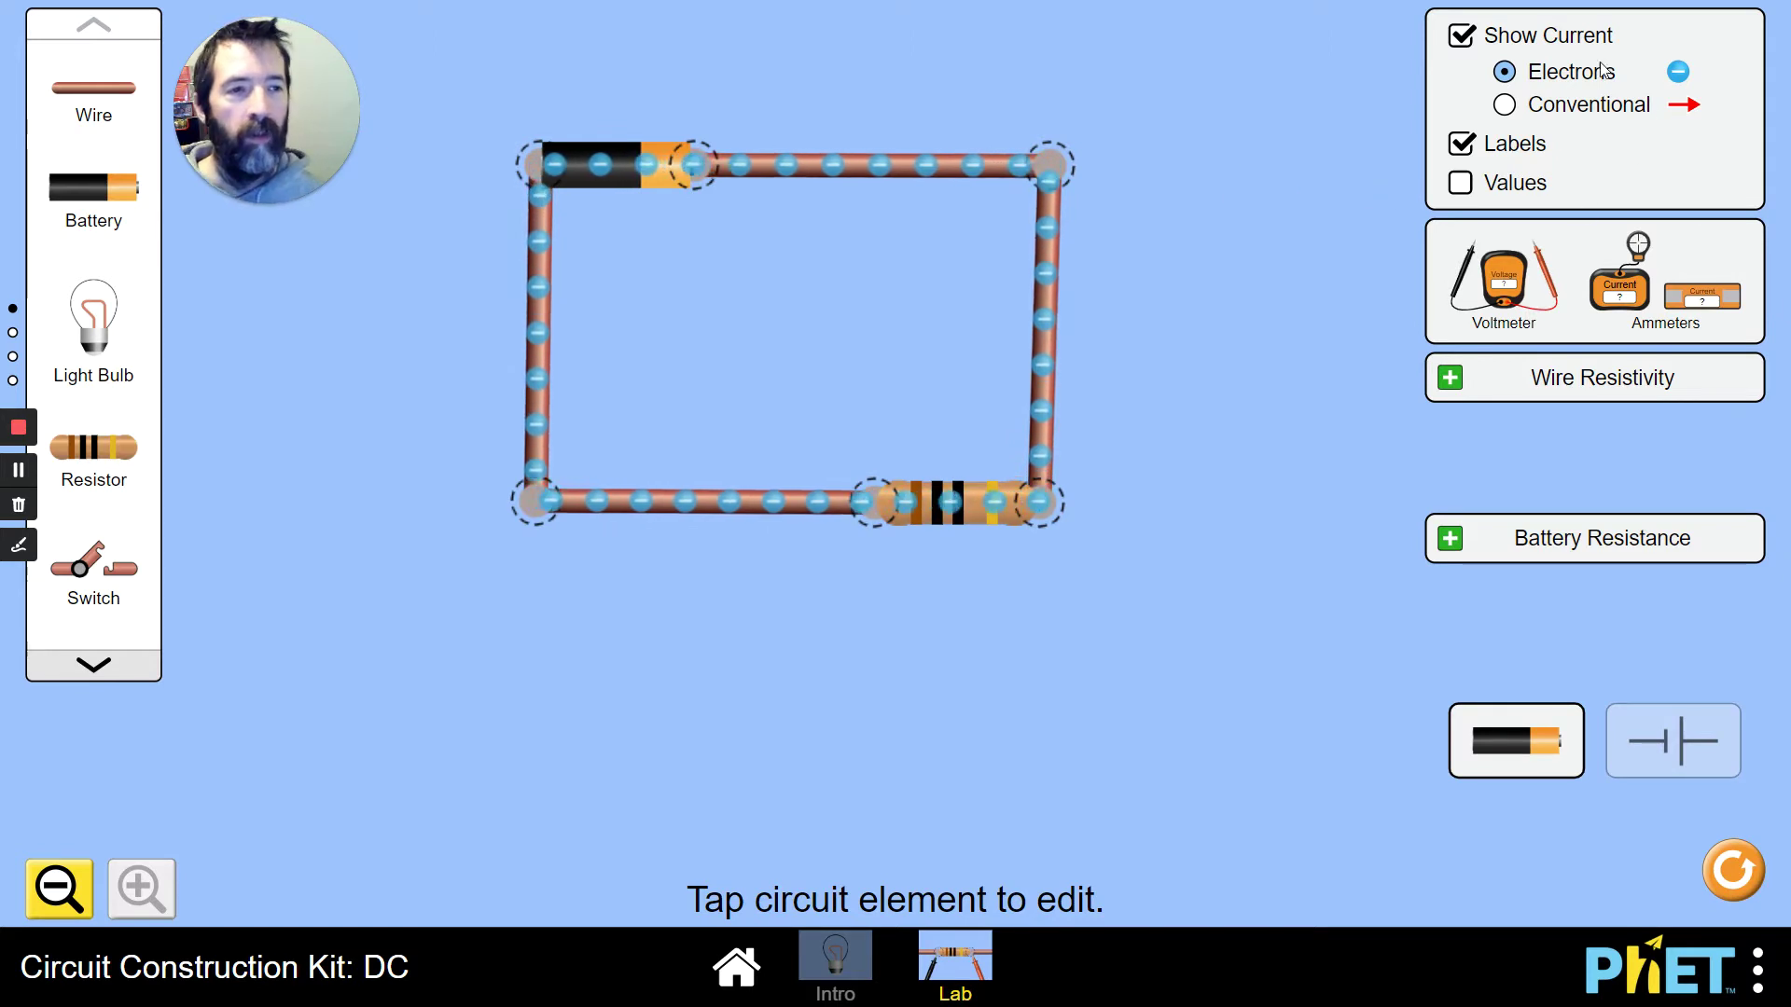
Switch the current display from Electrons to Conventional and then hide the current.
left_click(1579, 110)
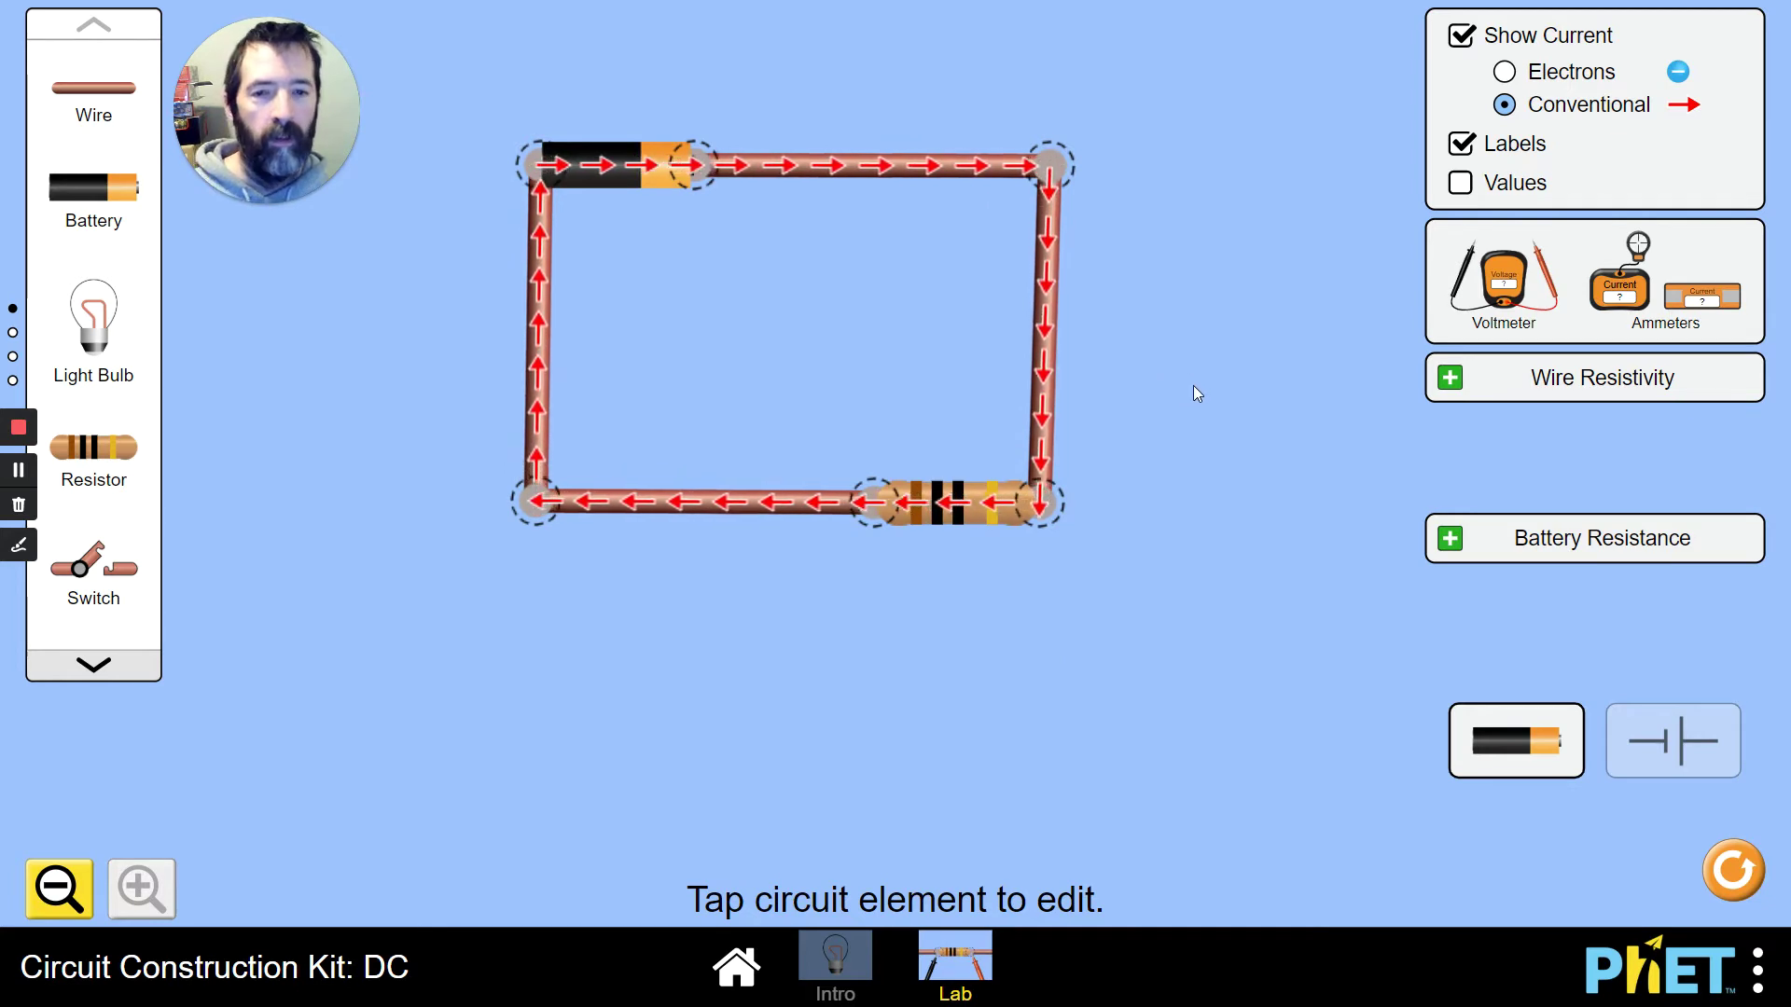
left_click(1461, 37)
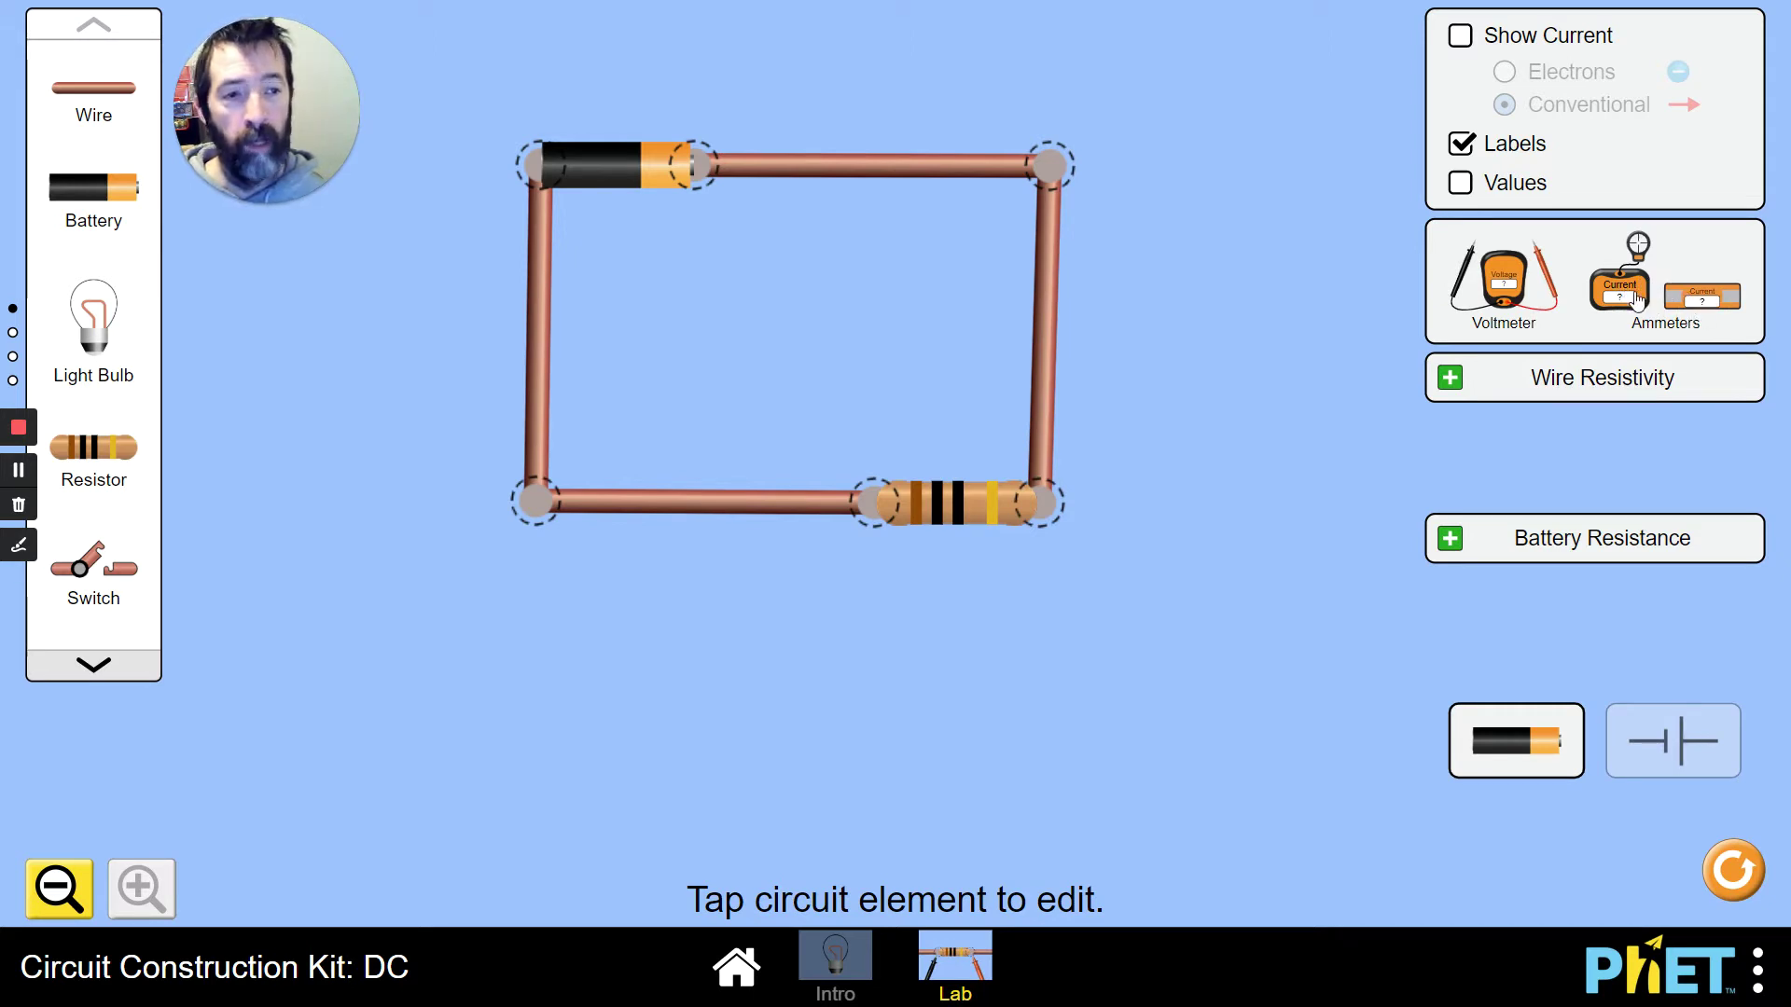
Place the ammeter with the separate circular probe beside the circuit, keeping its probe just above the meter body.
left_click_drag(1627, 301, 1332, 576)
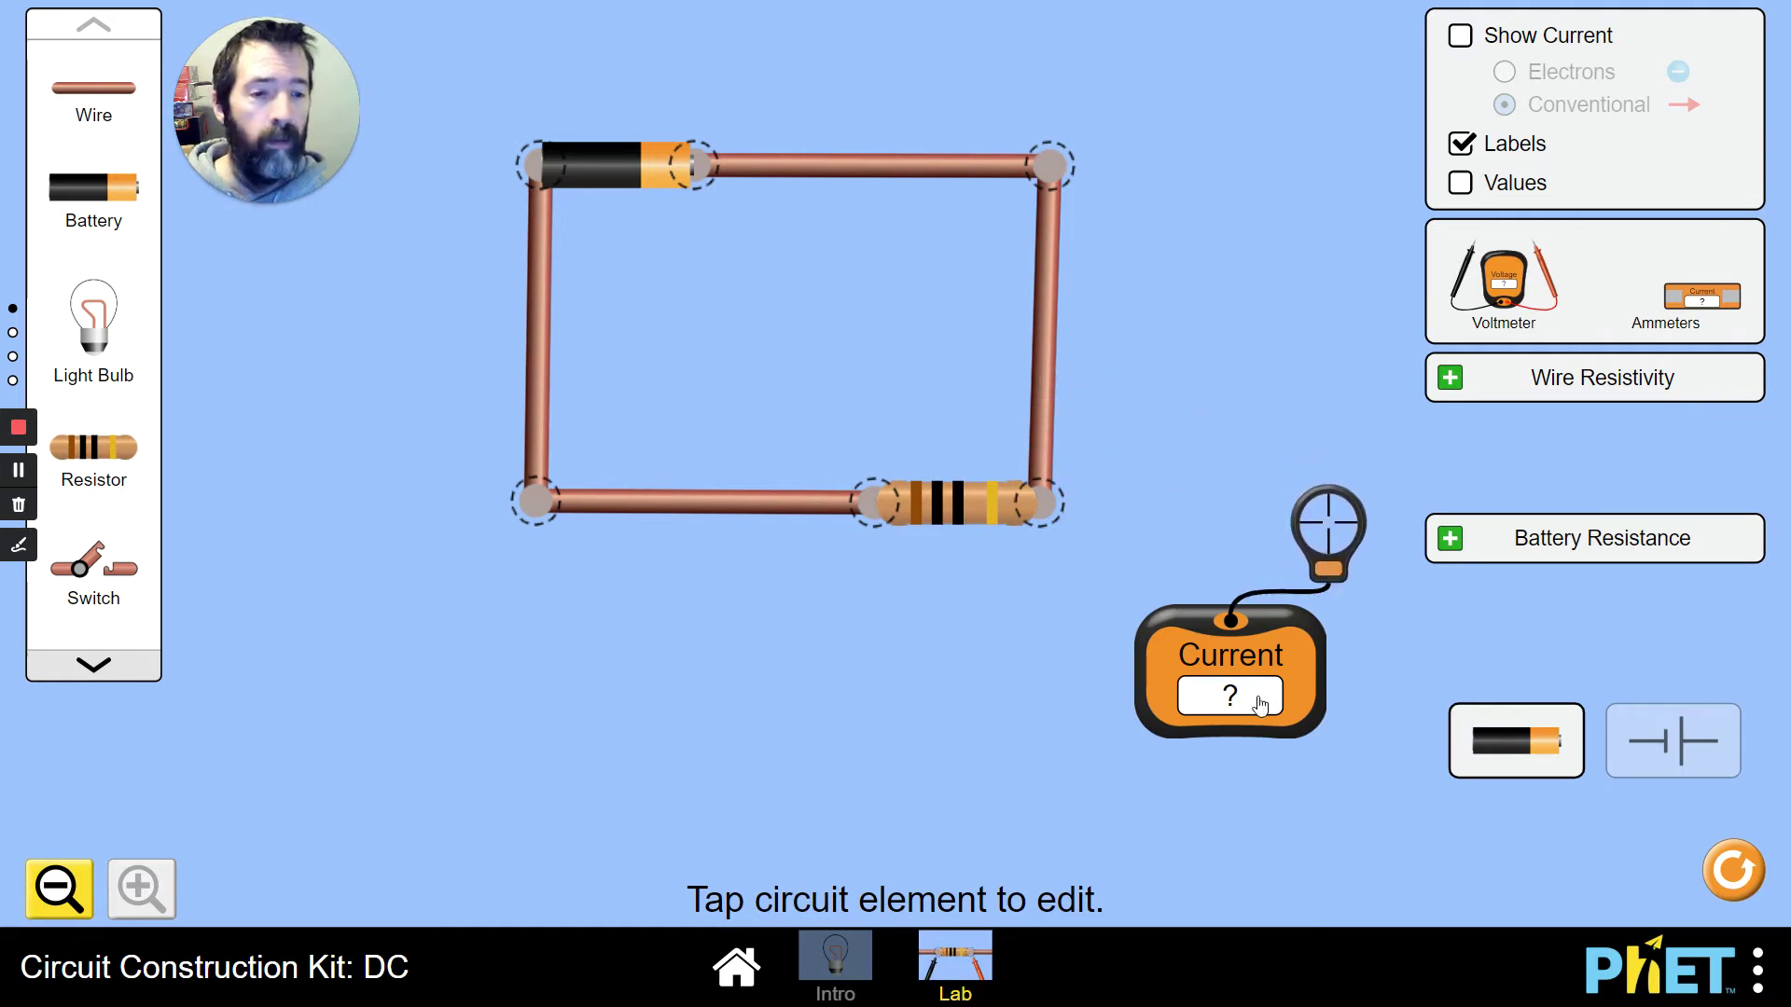
left_click_drag(1219, 645, 1321, 683)
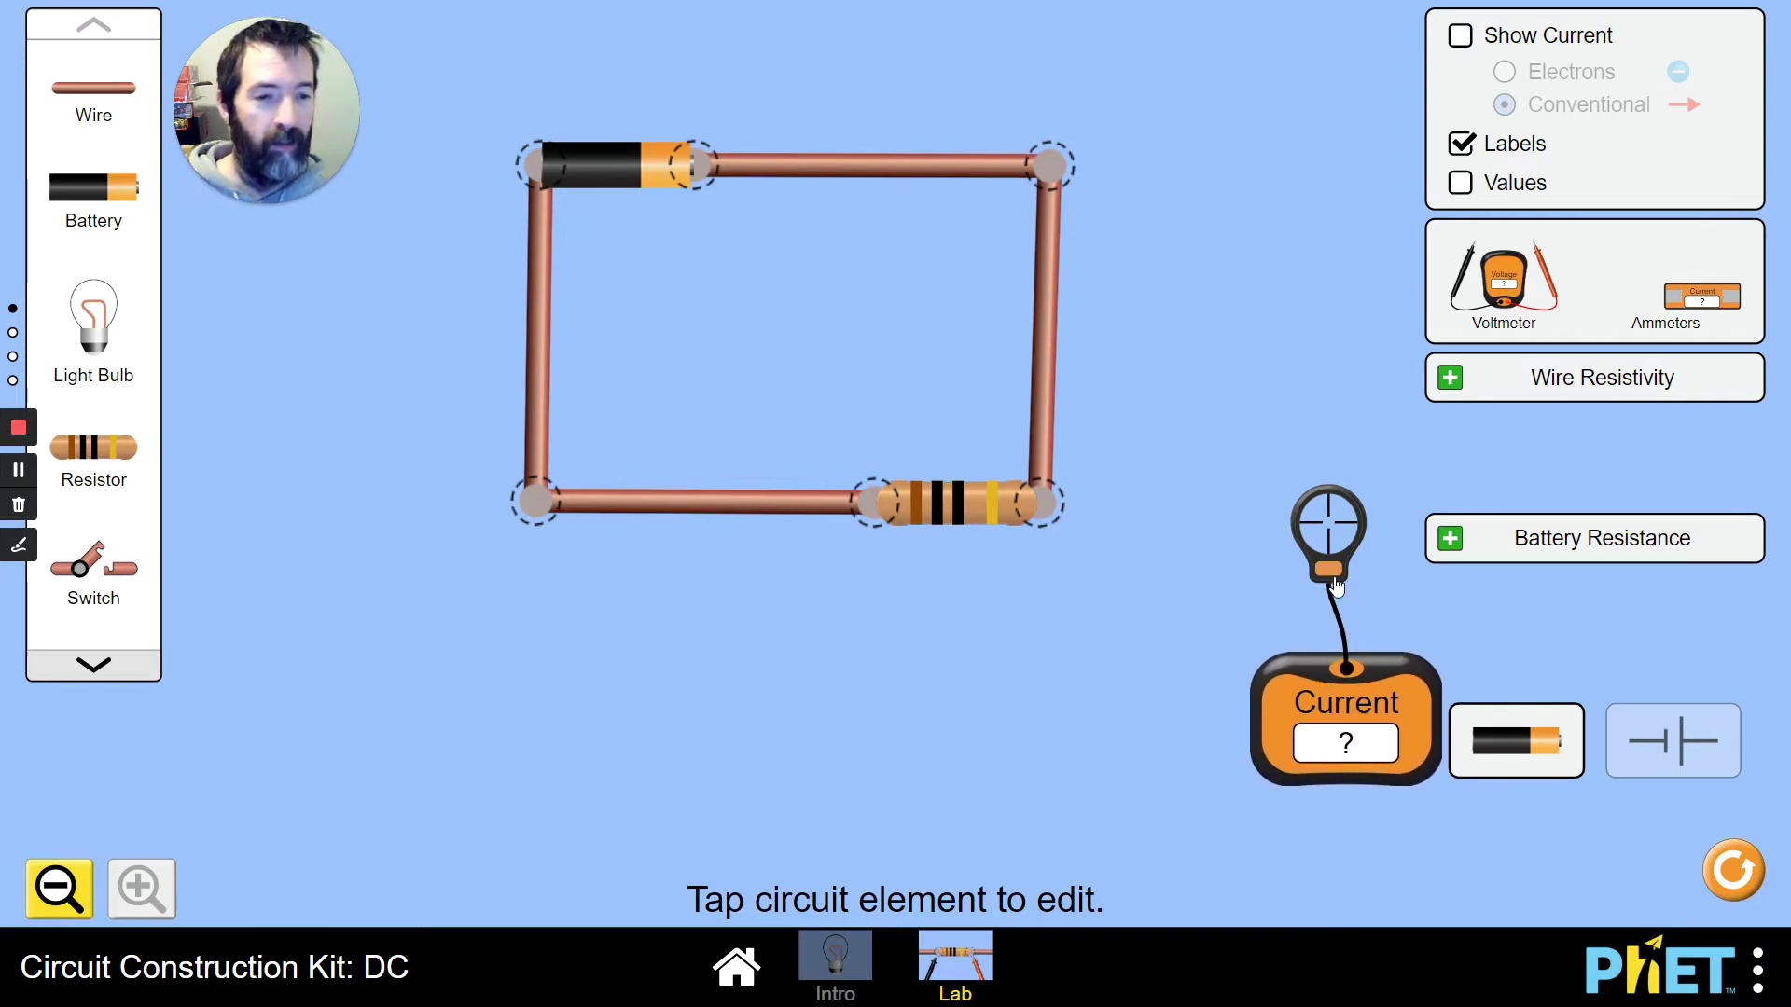
left_click_drag(1335, 584, 1367, 626)
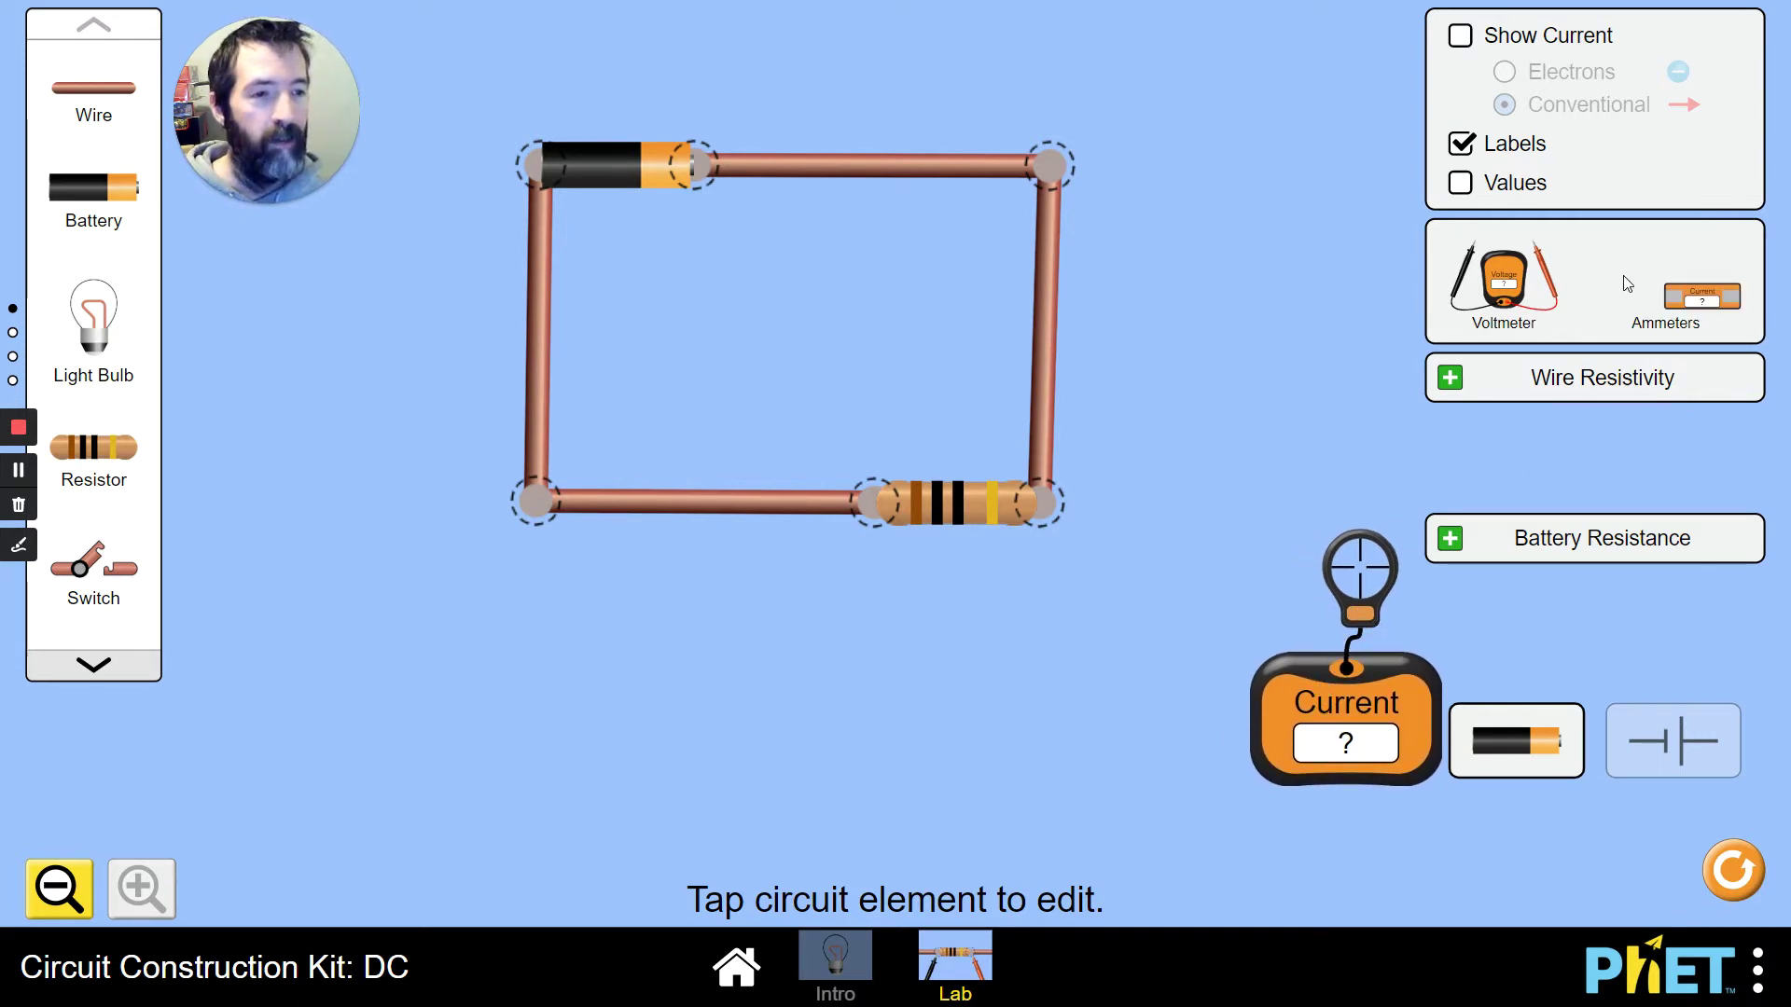
Split the circuit's upper-right corner, shorten the upper wire, and insert the inline ammeter in series between the wire ends.
left_click_drag(1706, 301, 1245, 168)
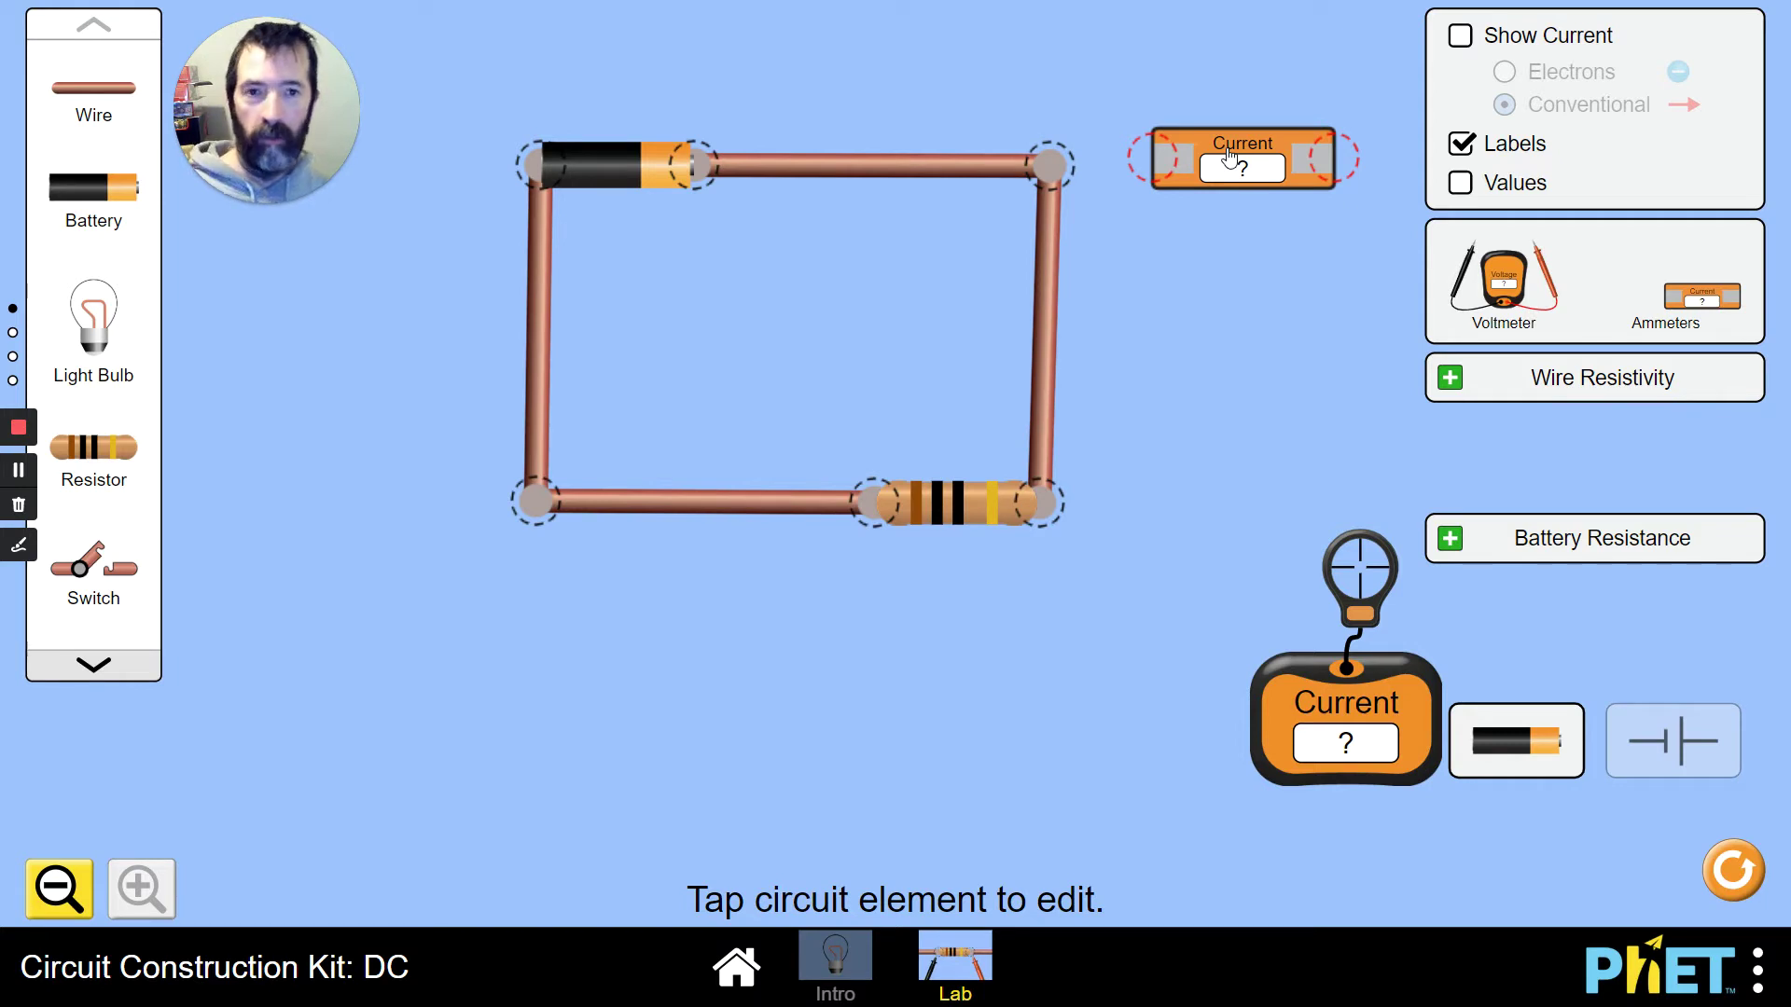
left_click(919, 176)
left_click(1056, 176)
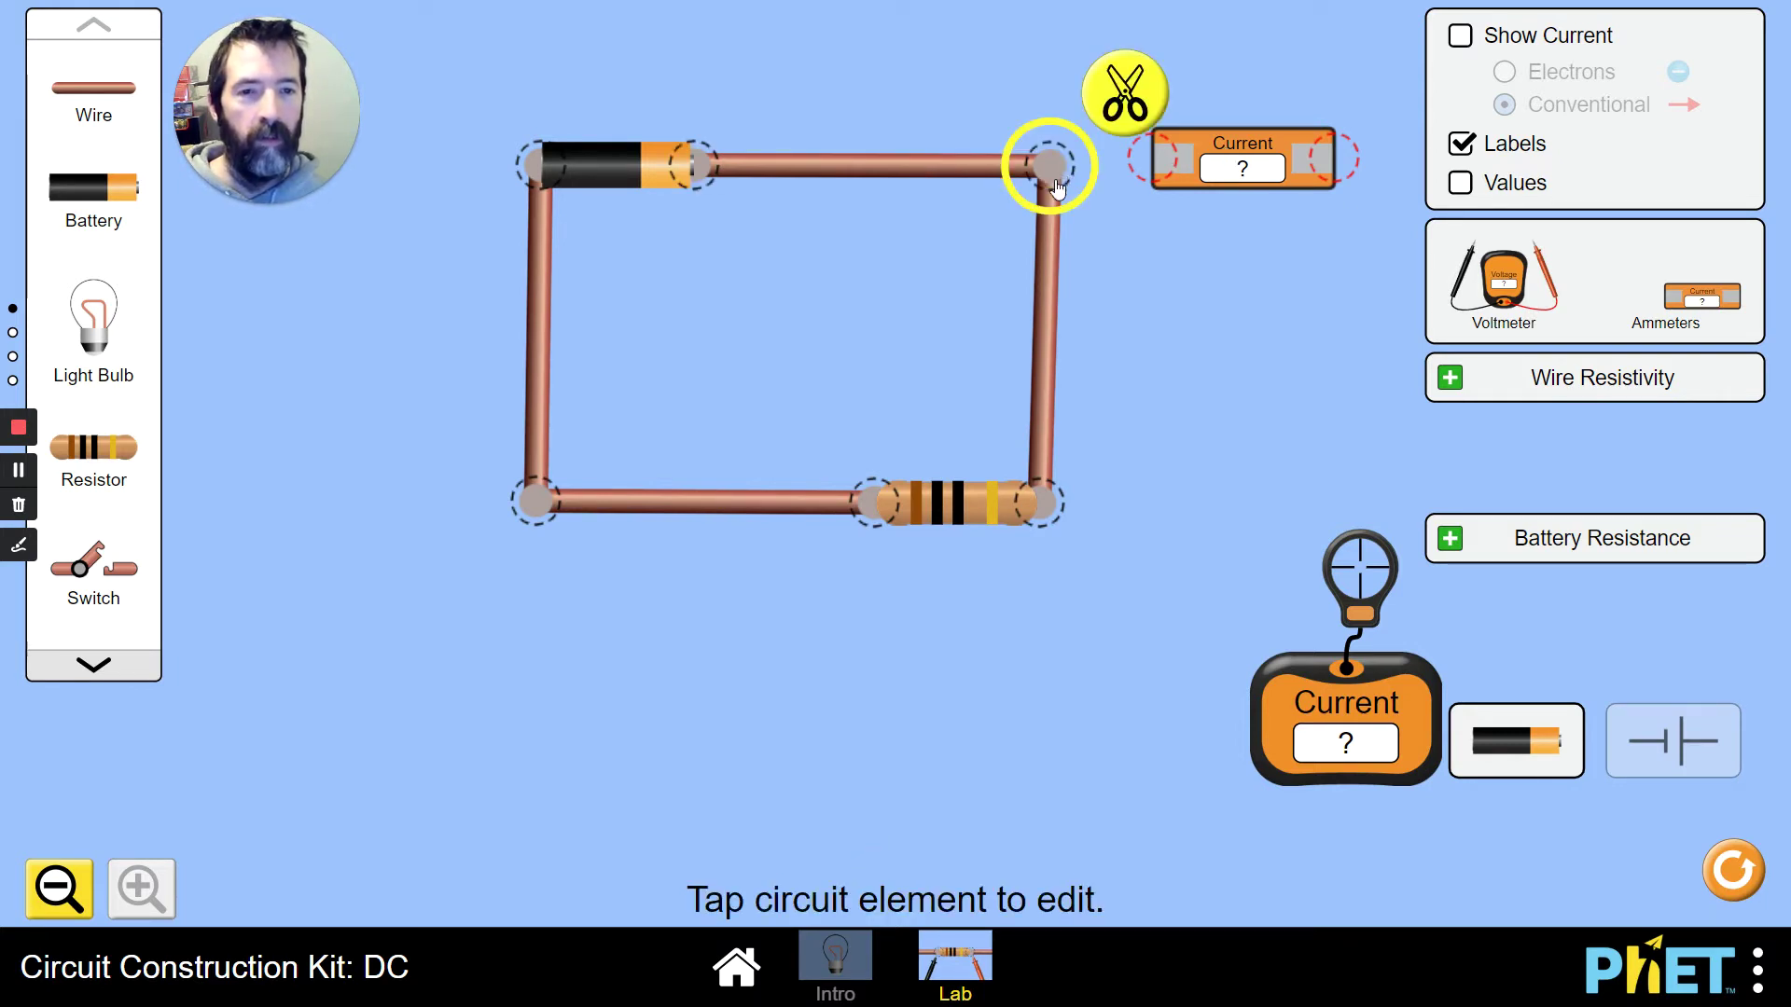
left_click(1116, 91)
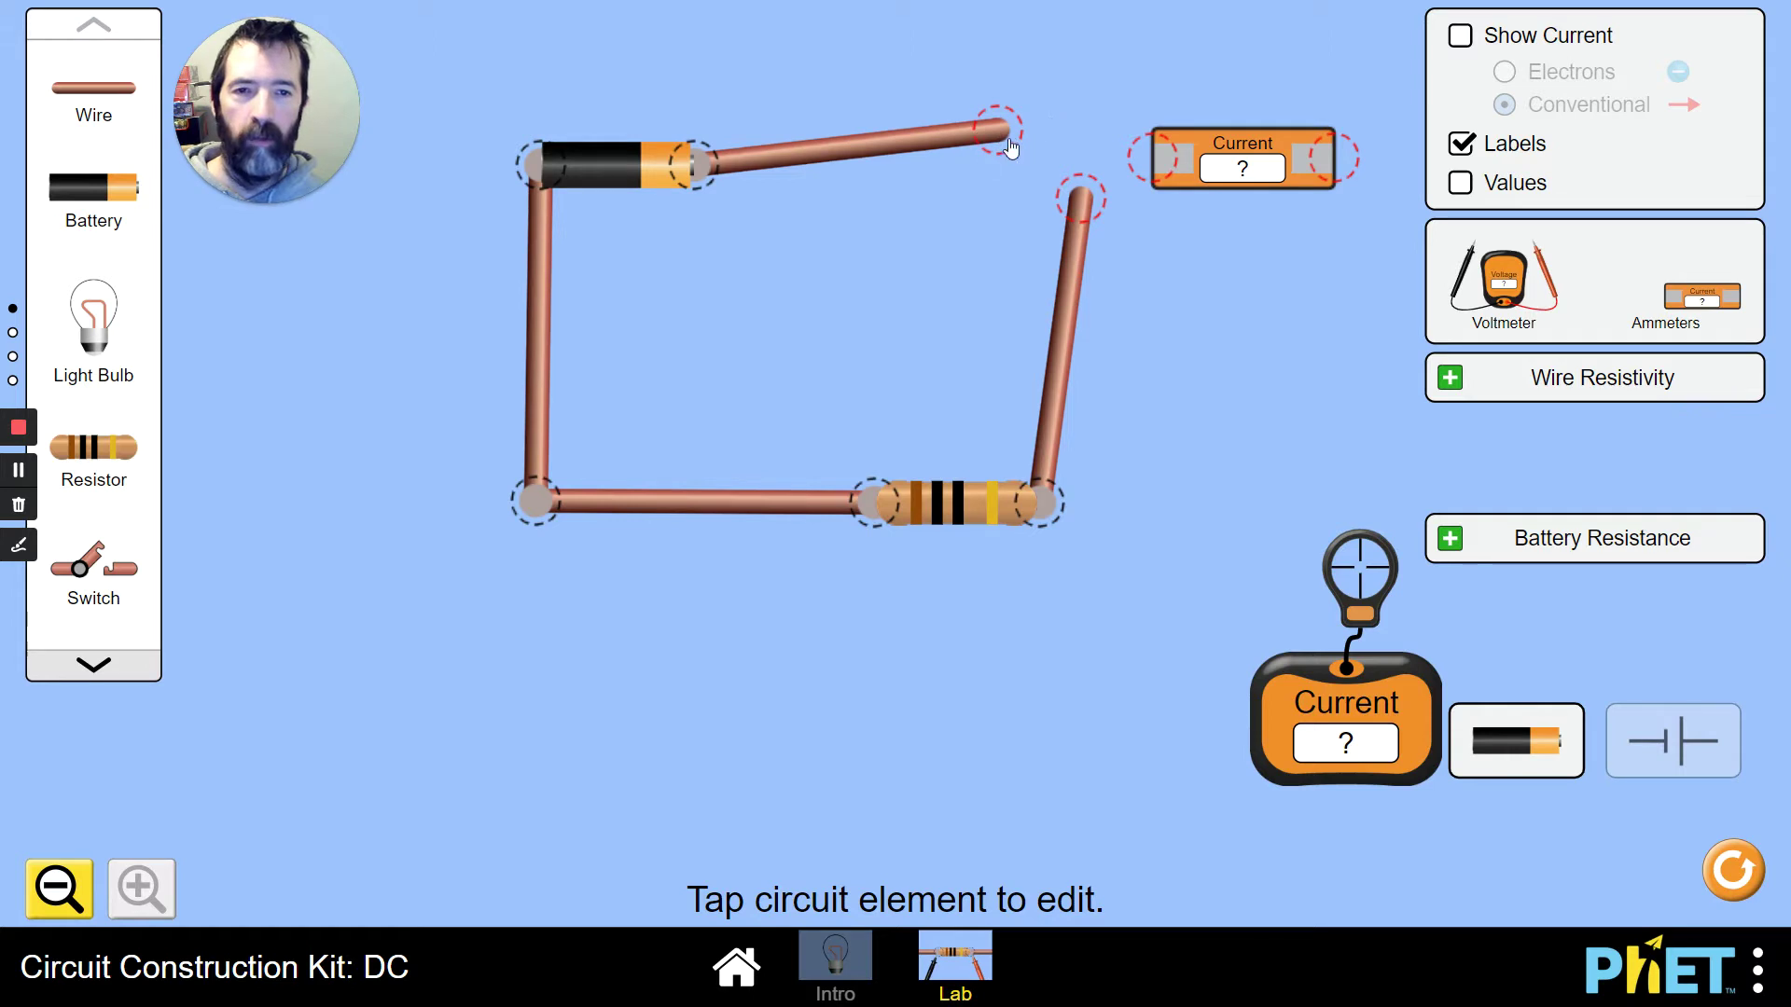
left_click_drag(1007, 142, 880, 182)
left_click_drag(1209, 140, 966, 121)
mouse_move(1098, 186)
left_mouse_down()
mouse_move(1131, 175)
mouse_move(1080, 176)
left_mouse_up()
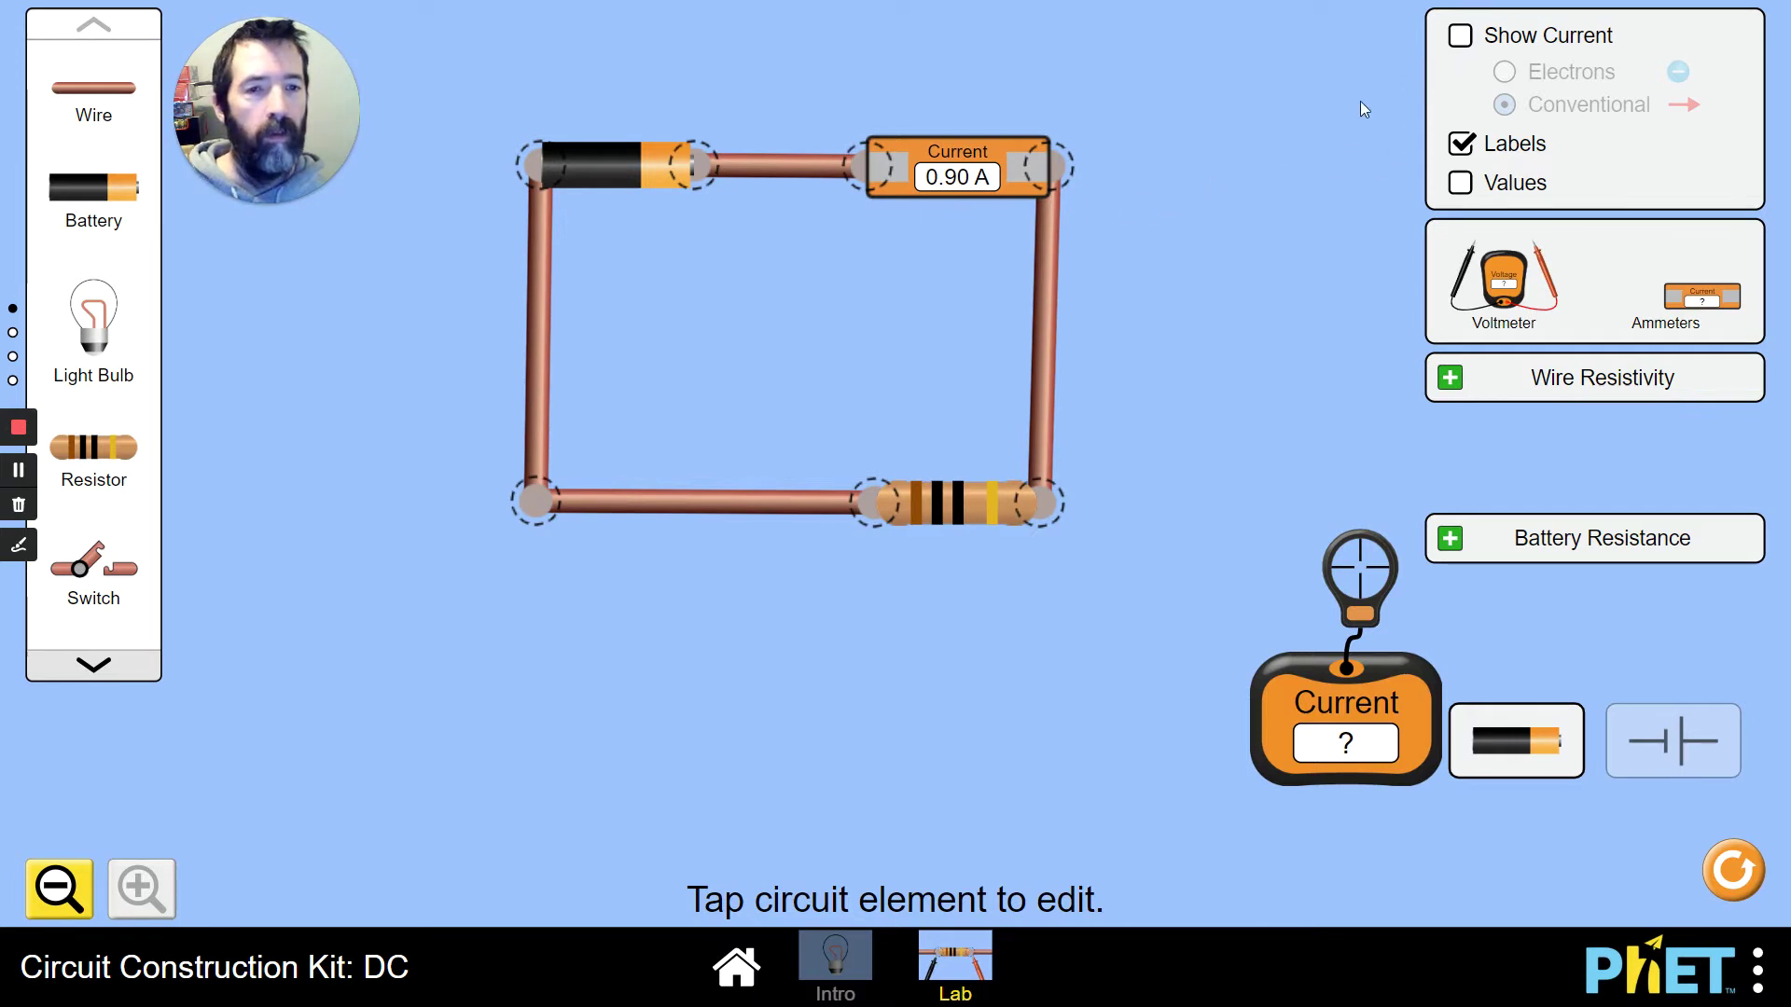
Disconnect and remove the inline ammeter from the circuit, and rejoin the two wires at the upper-right corner.
left_click(876, 172)
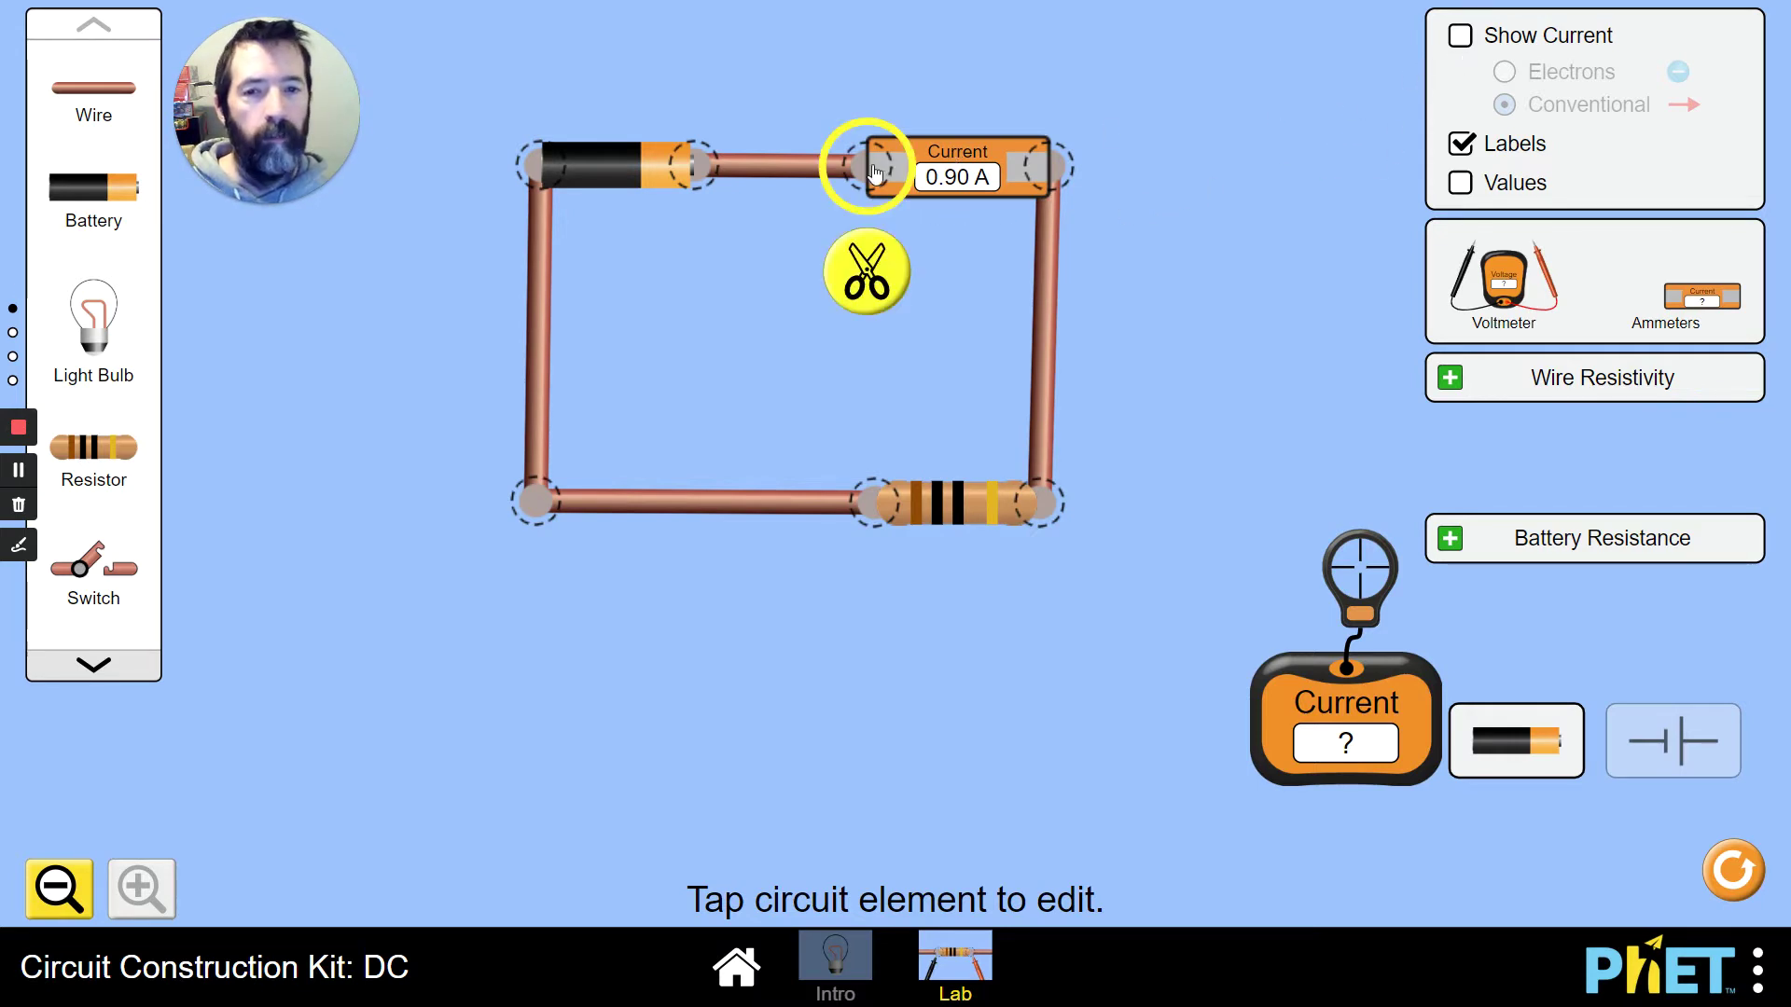
left_click(864, 272)
left_click(1110, 169)
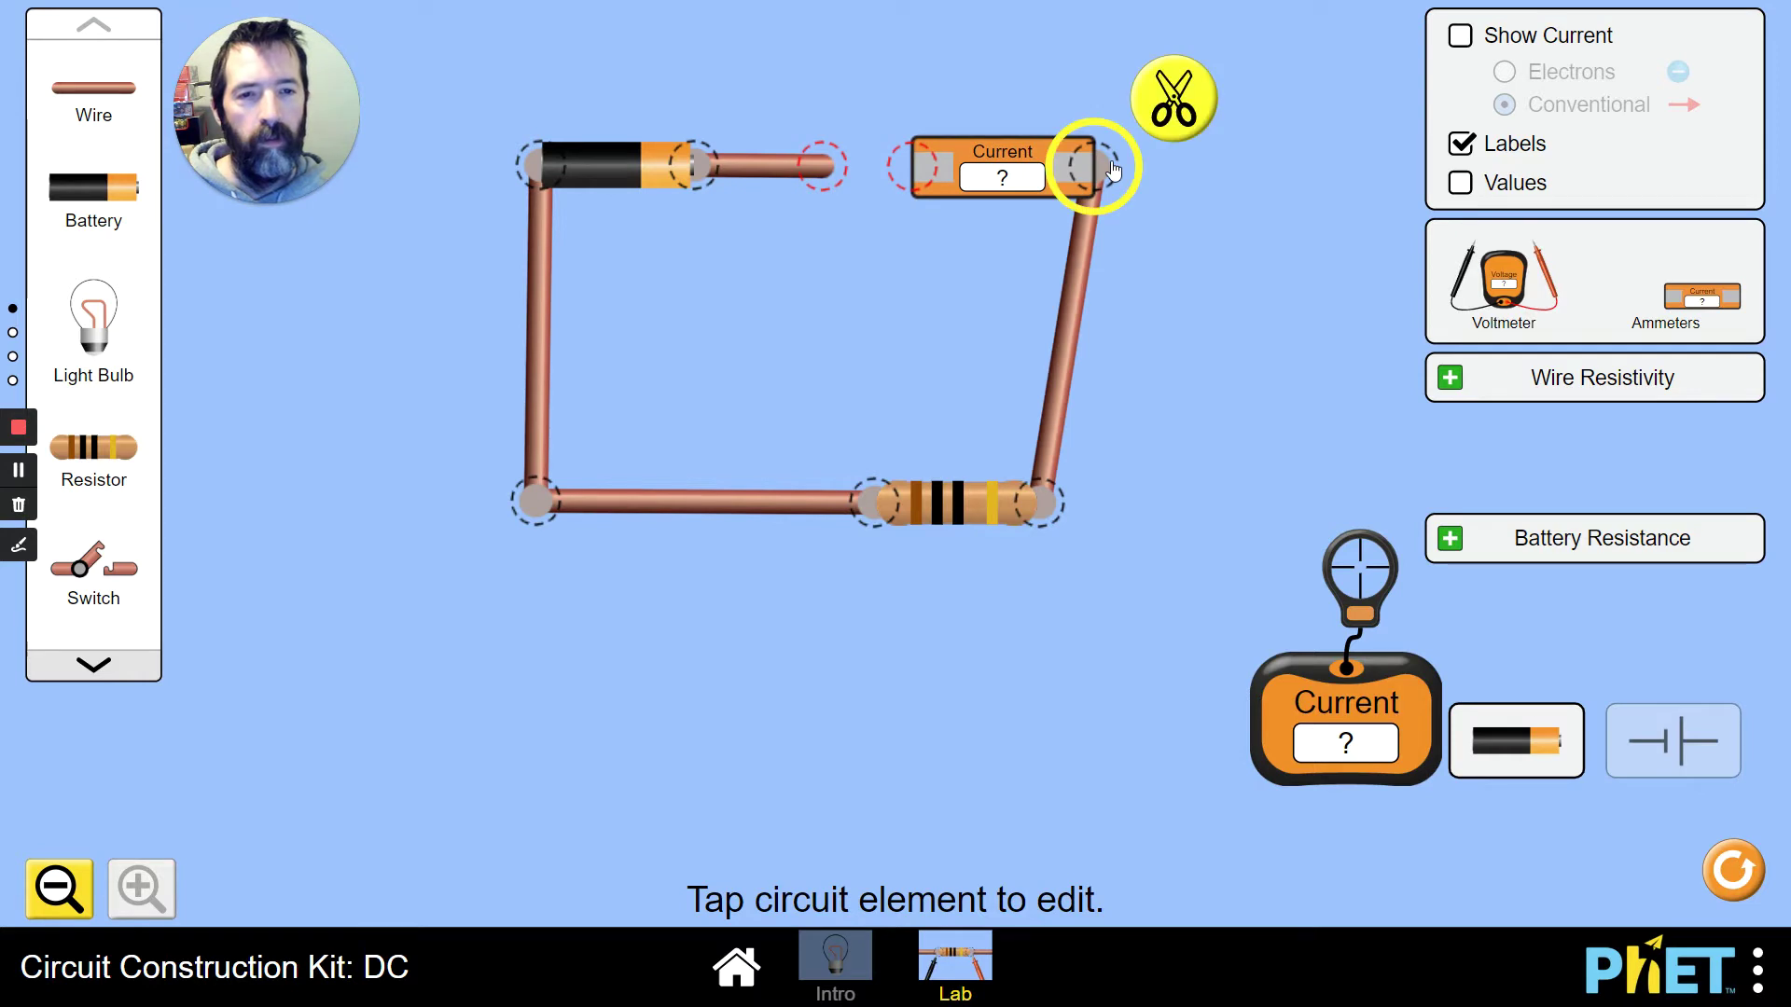
left_click(1173, 102)
left_click_drag(981, 142, 1660, 297)
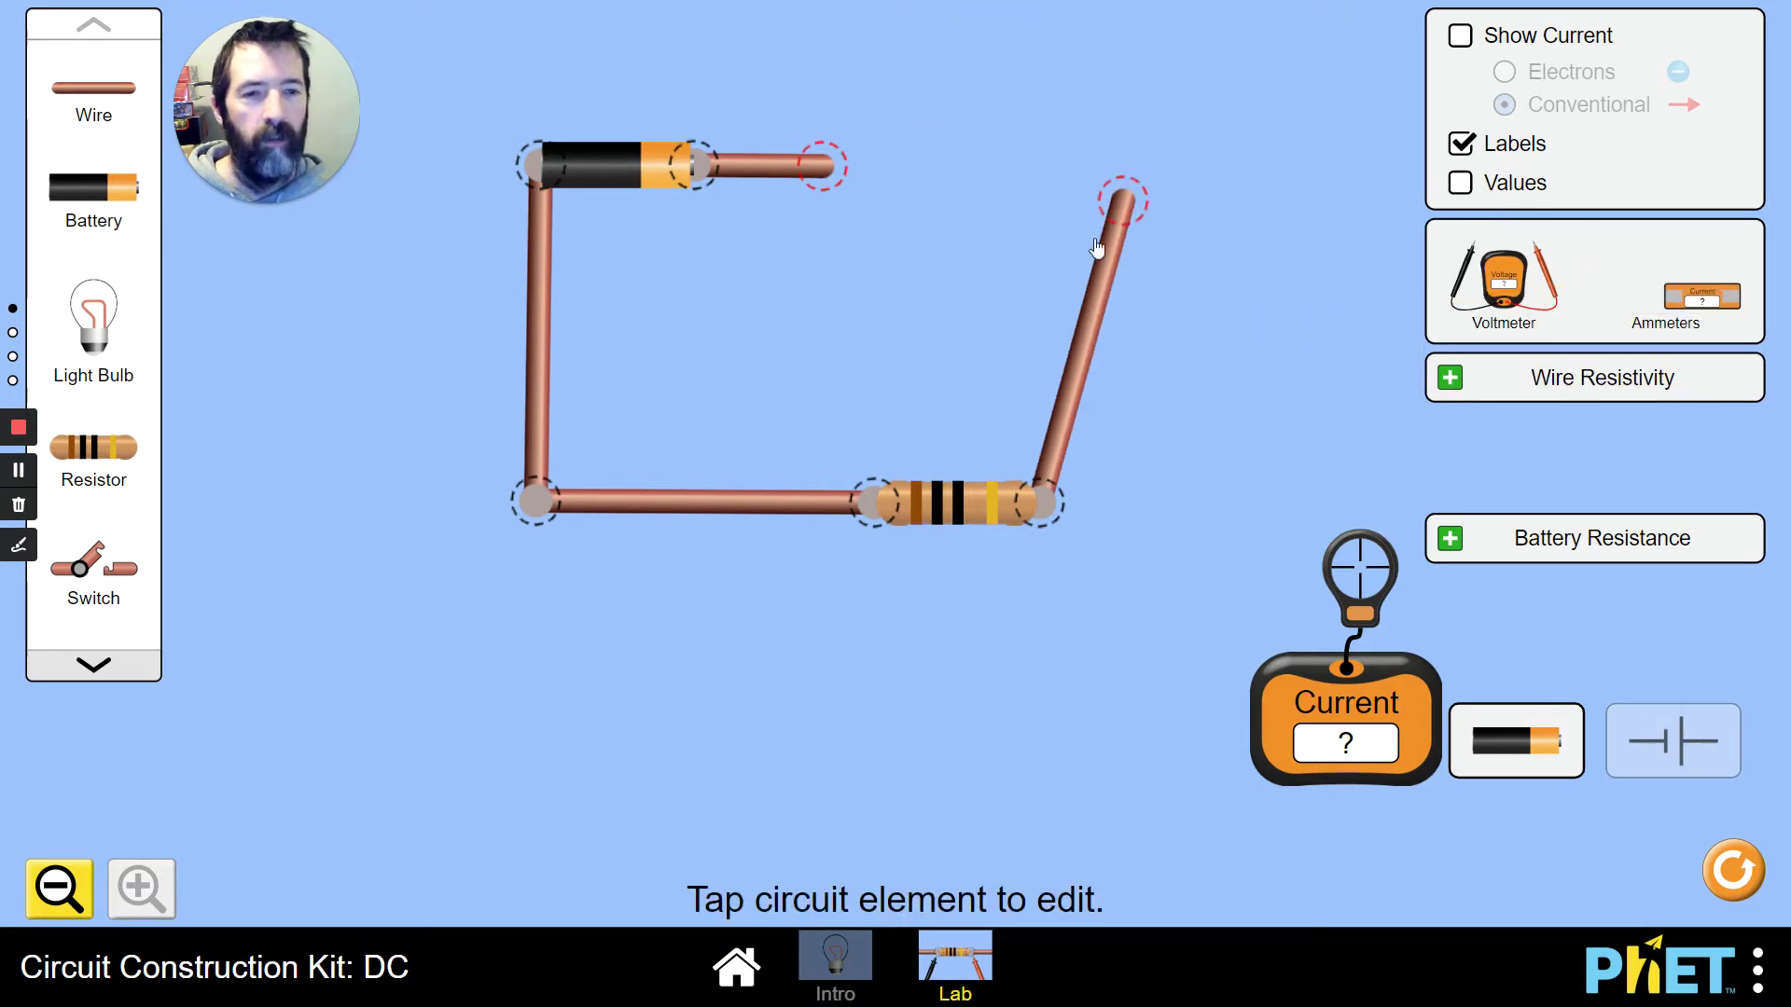
left_click_drag(1122, 200, 1048, 170)
left_click_drag(825, 175, 1048, 171)
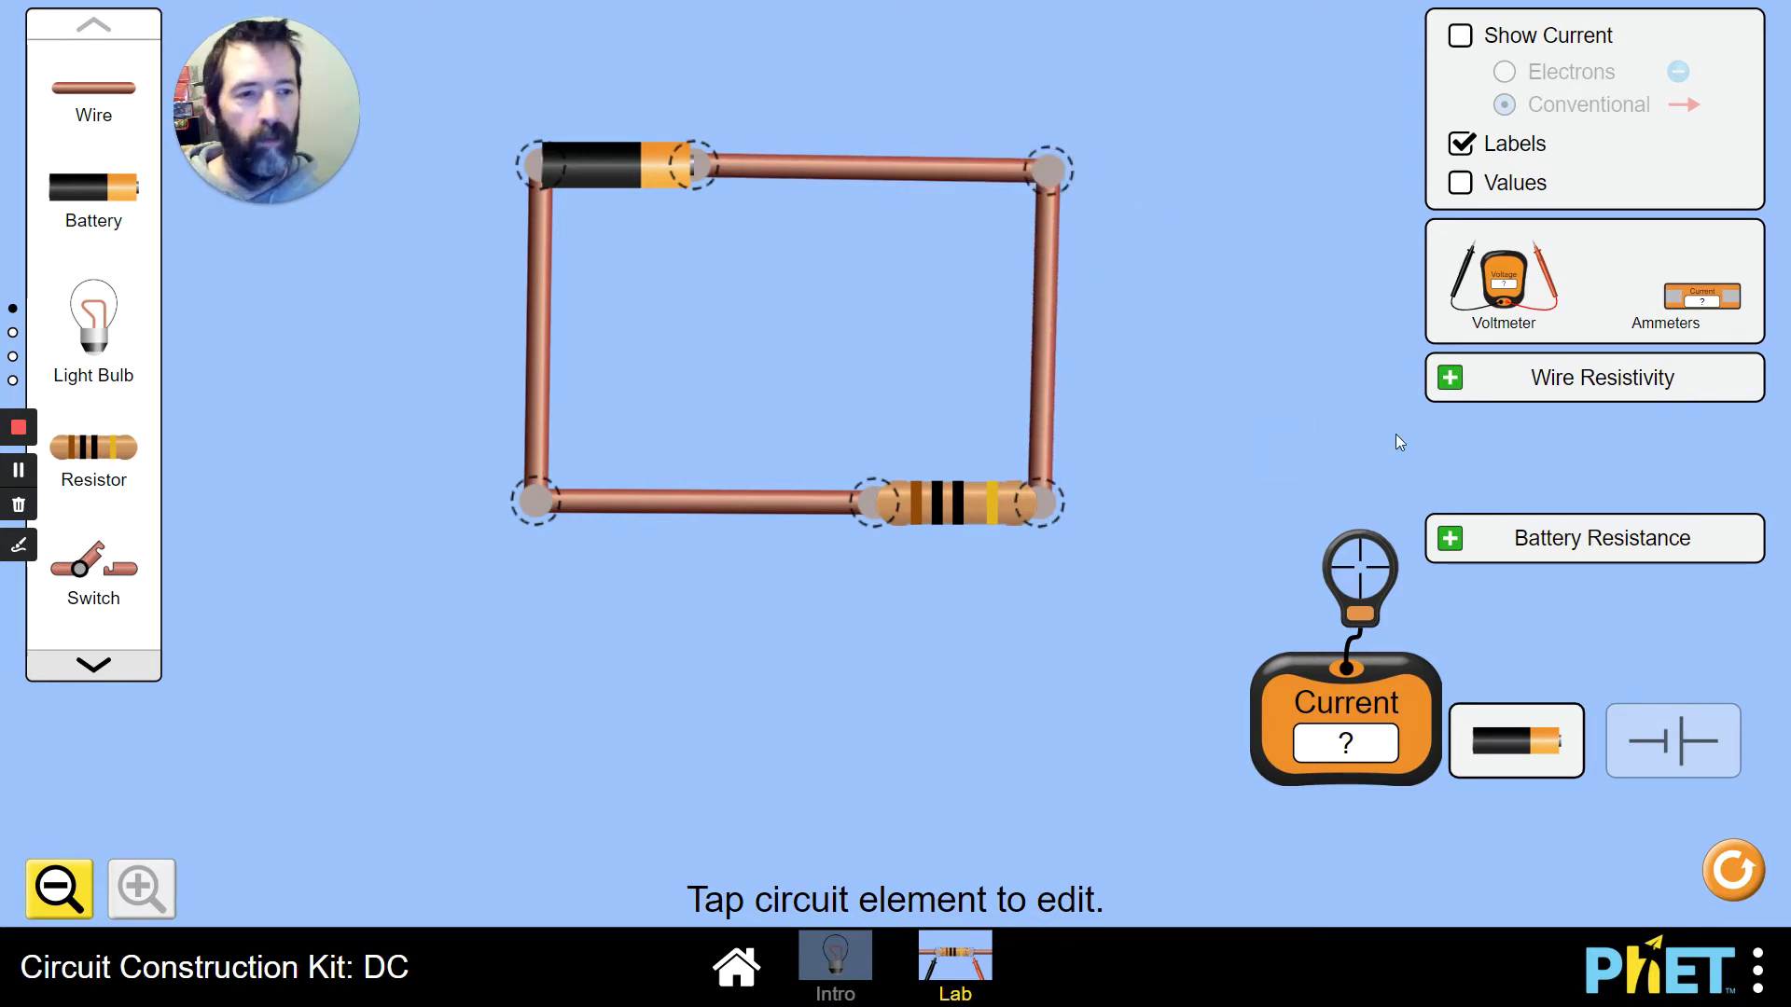
Place the voltmeter below the circuit, with its red probe on the right vertical wire and its black probe on the left vertical wire.
left_click_drag(1503, 280, 399, 751)
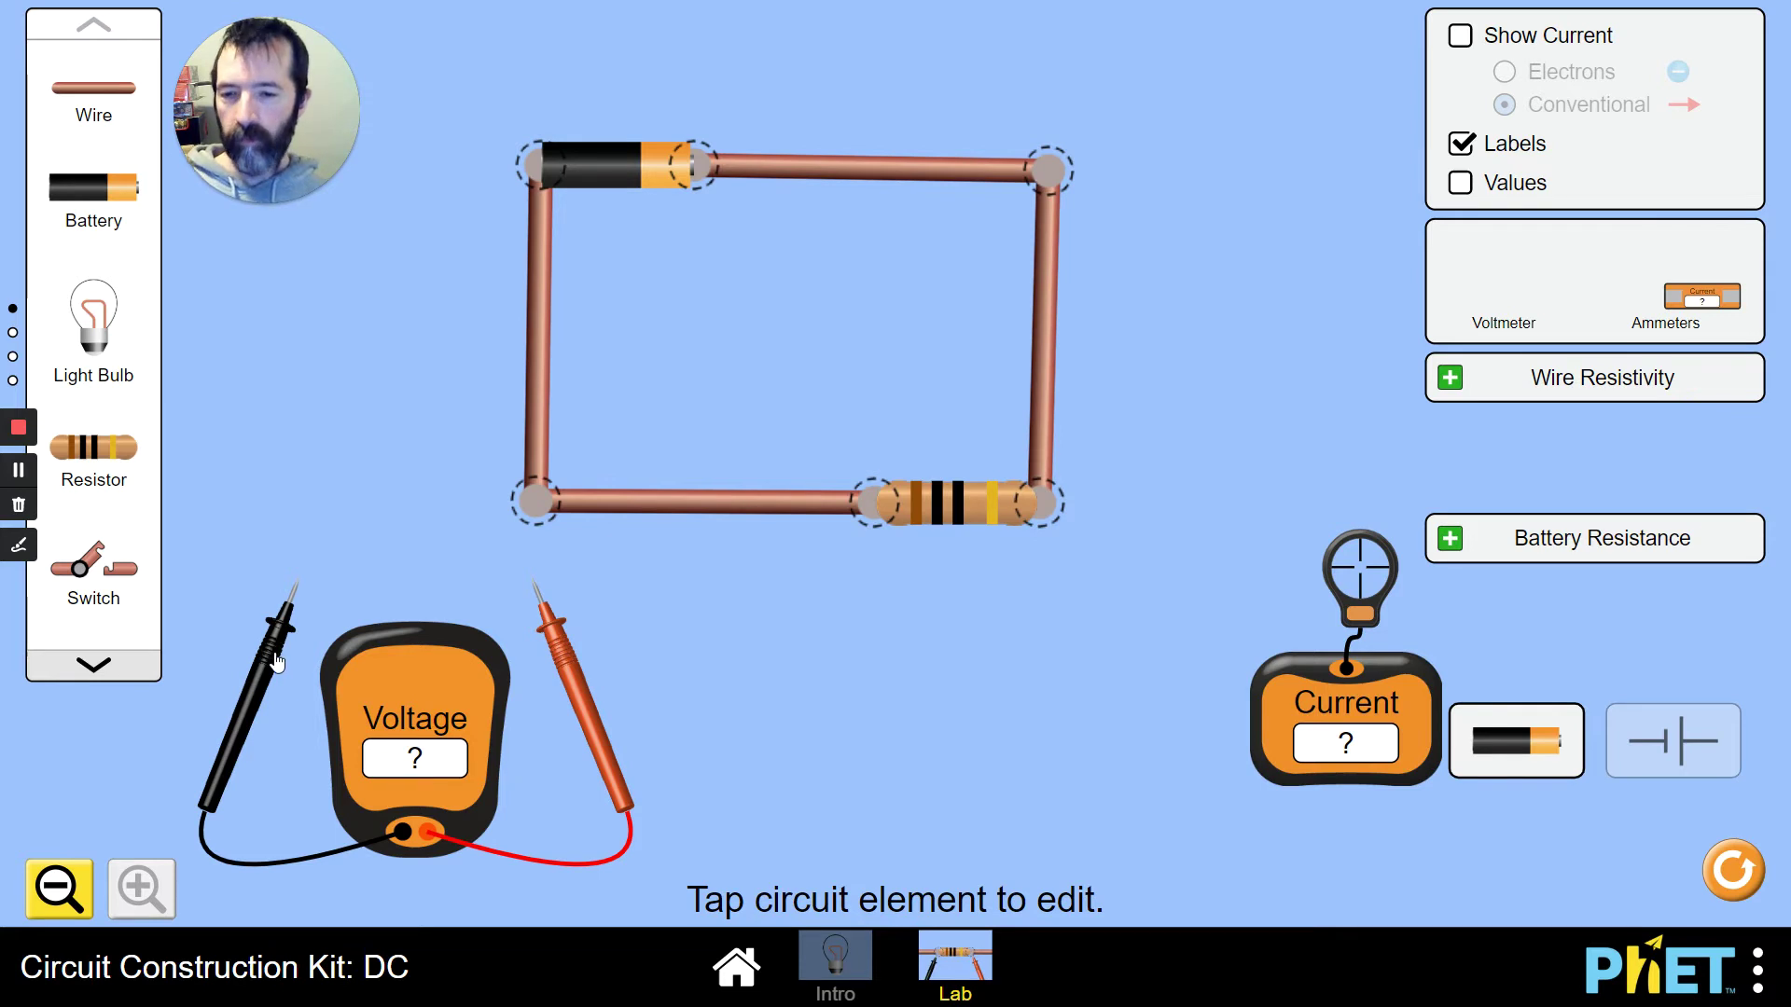
left_click_drag(283, 635, 383, 471)
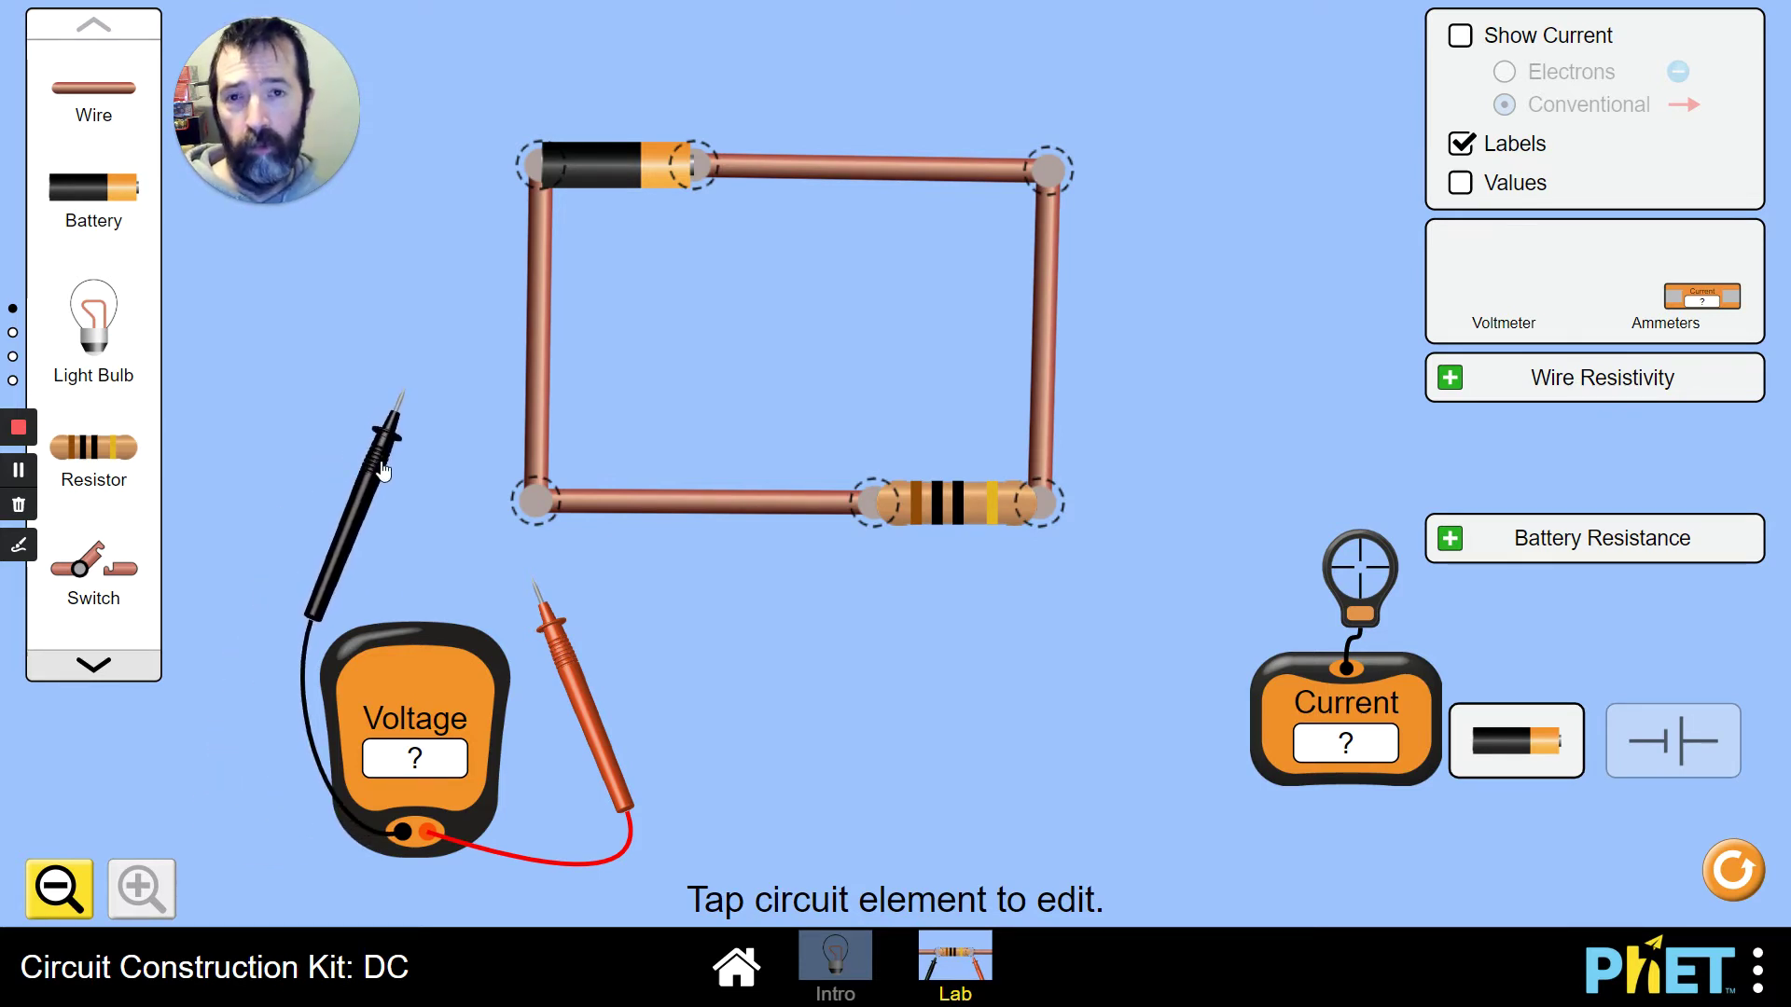
mouse_move(383, 471)
left_mouse_down()
mouse_move(446, 495)
mouse_move(384, 459)
mouse_move(352, 464)
left_mouse_up()
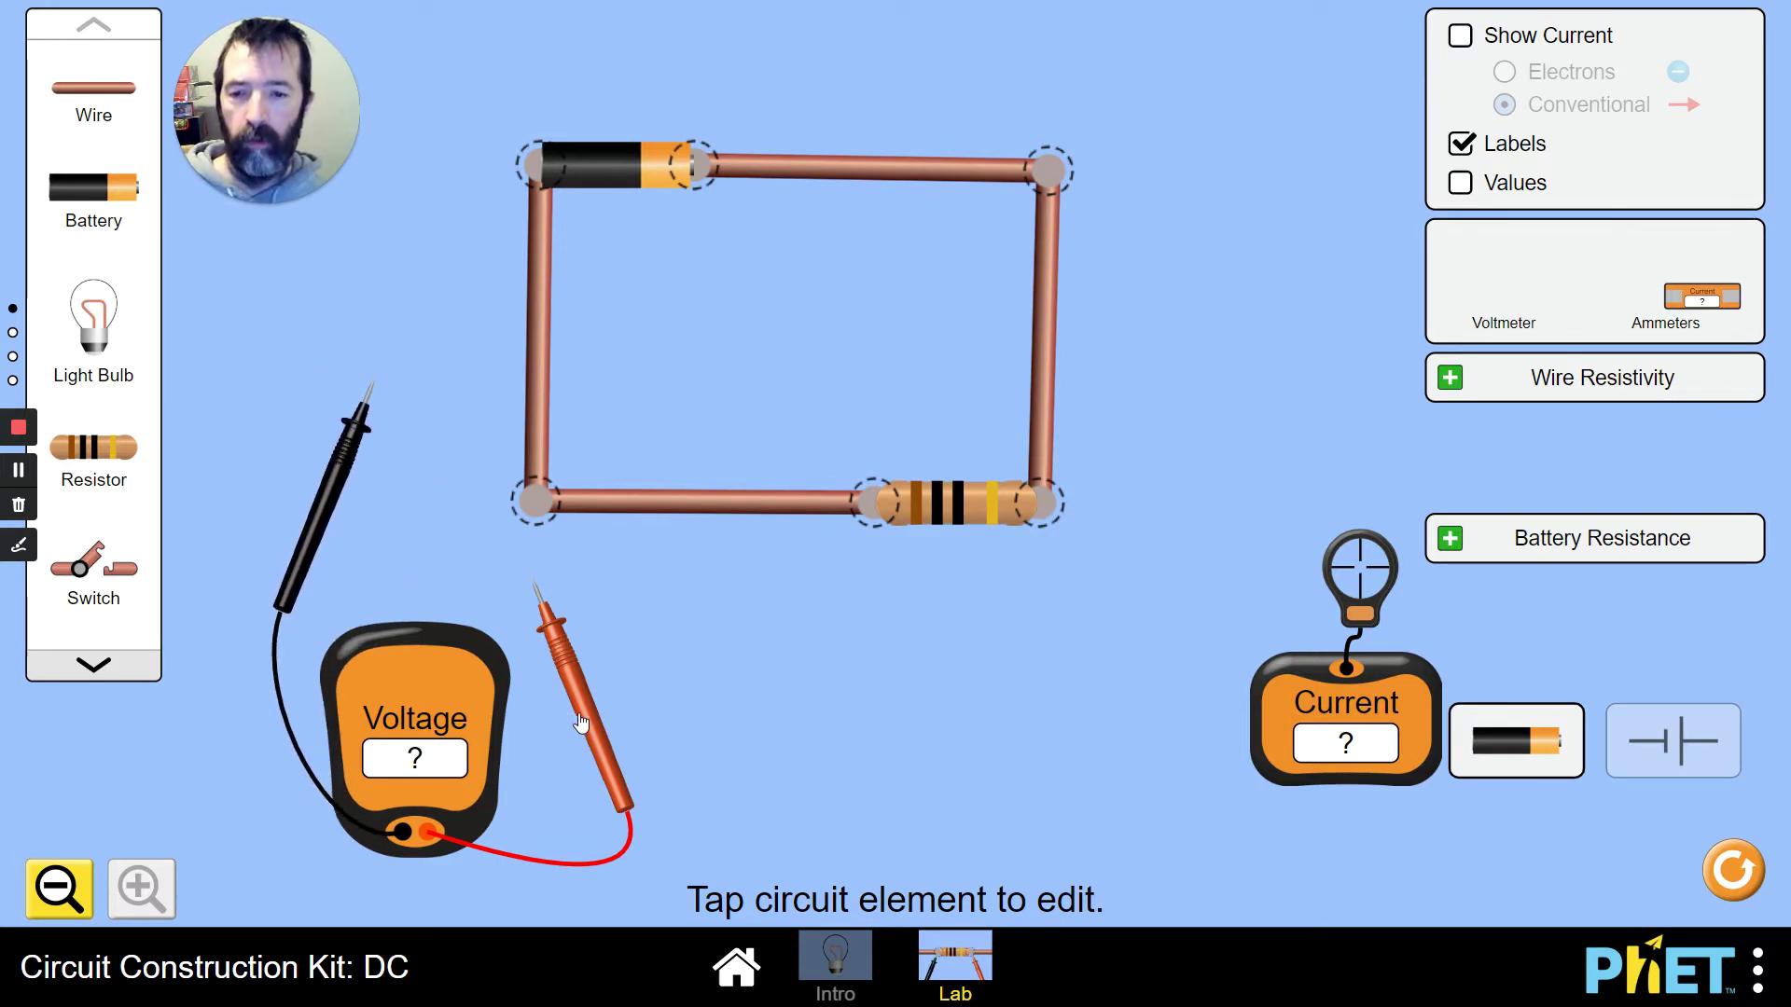
left_click_drag(580, 722, 1101, 399)
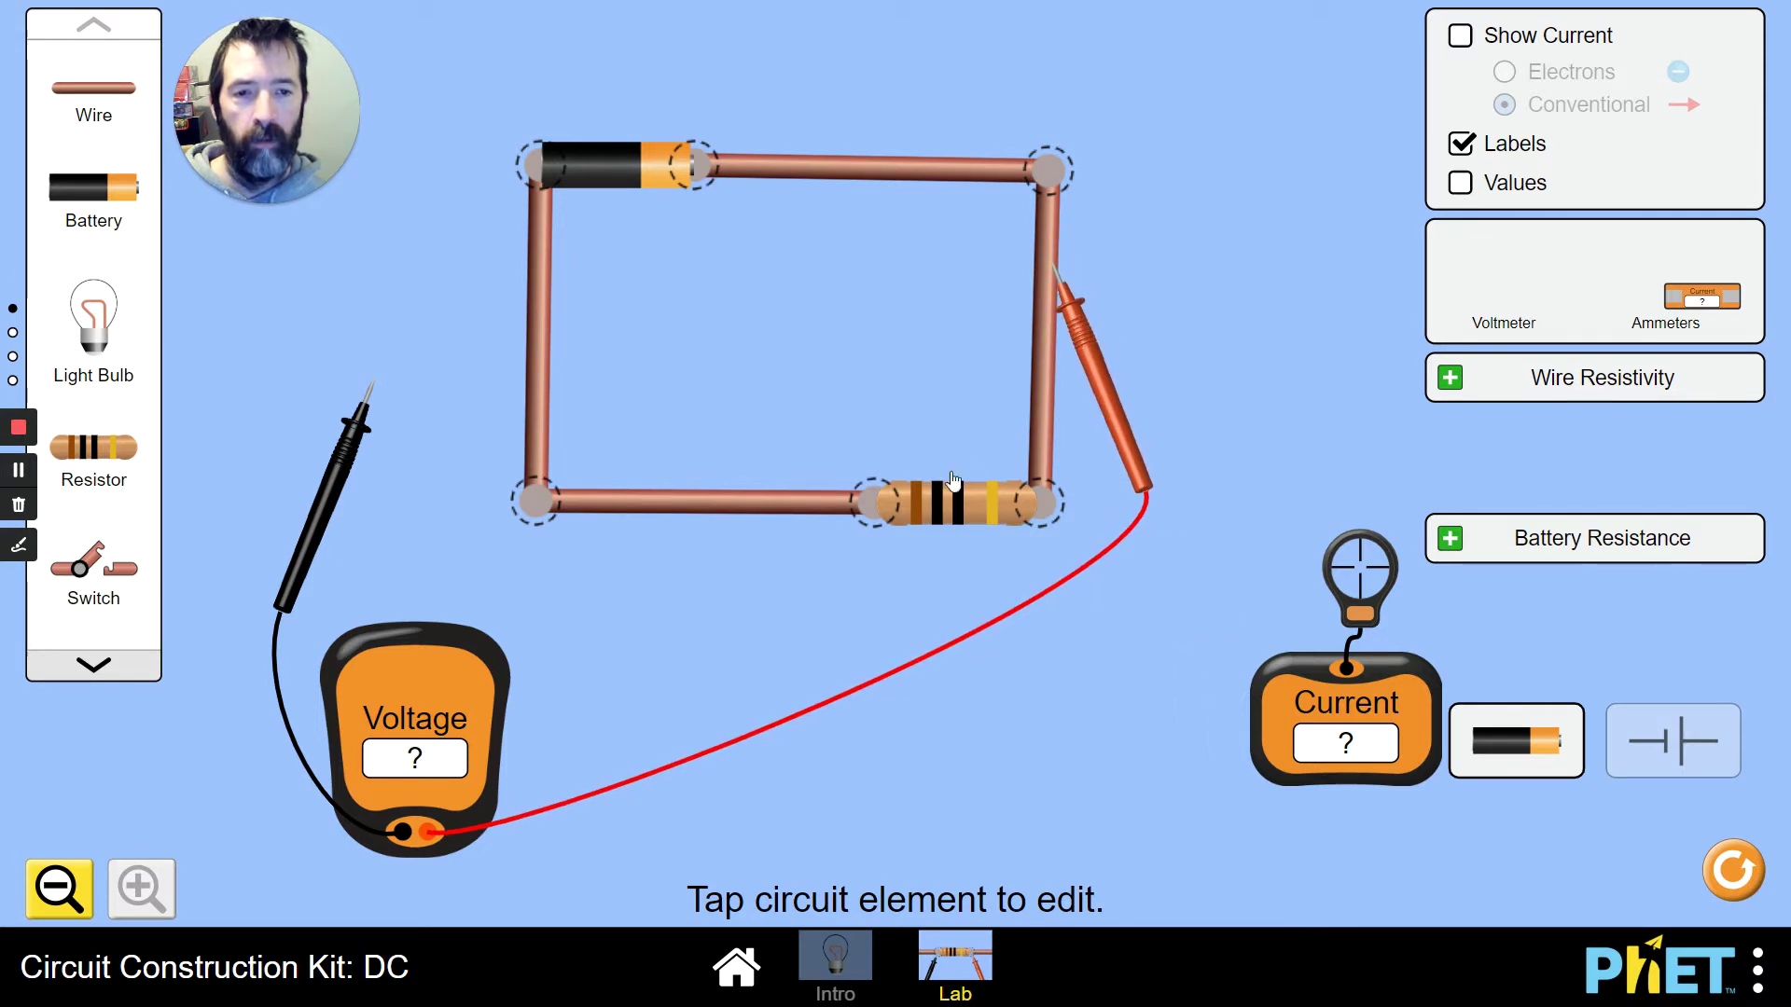
left_click_drag(348, 463, 506, 417)
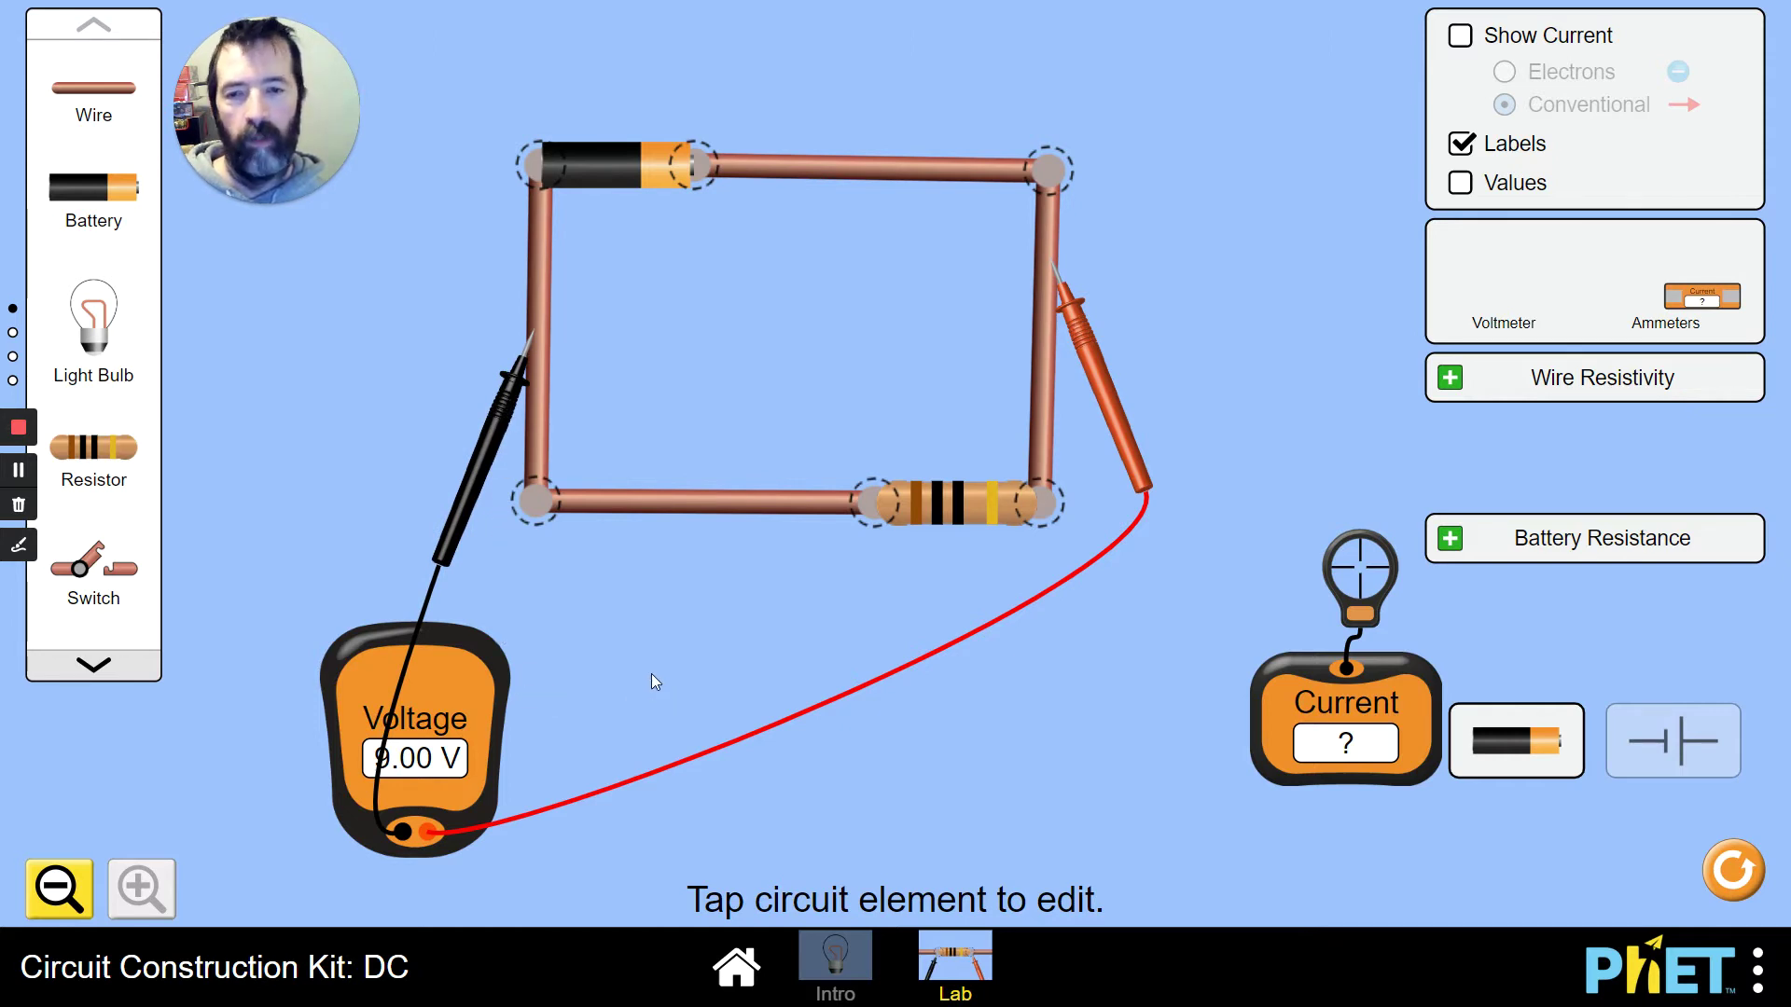
left_click_drag(447, 712, 560, 709)
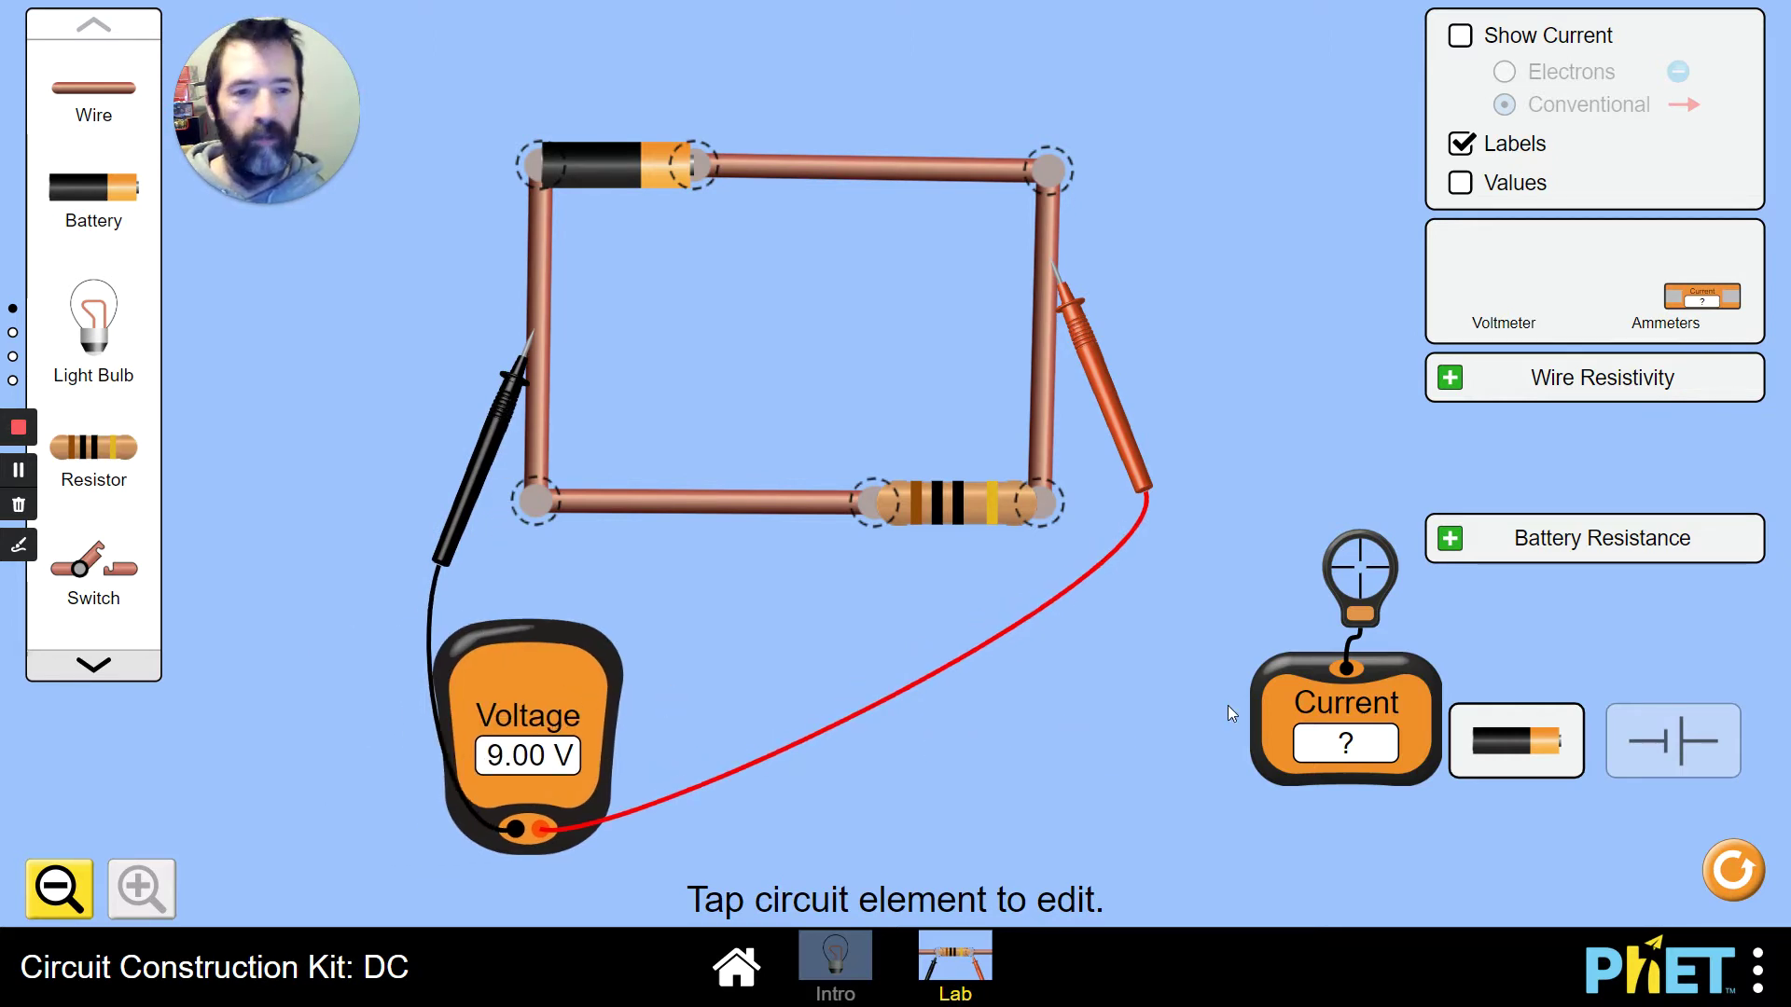
Show the component values and move the voltmeter's black probe to the upper wire on the battery's positive side.
left_click(1460, 186)
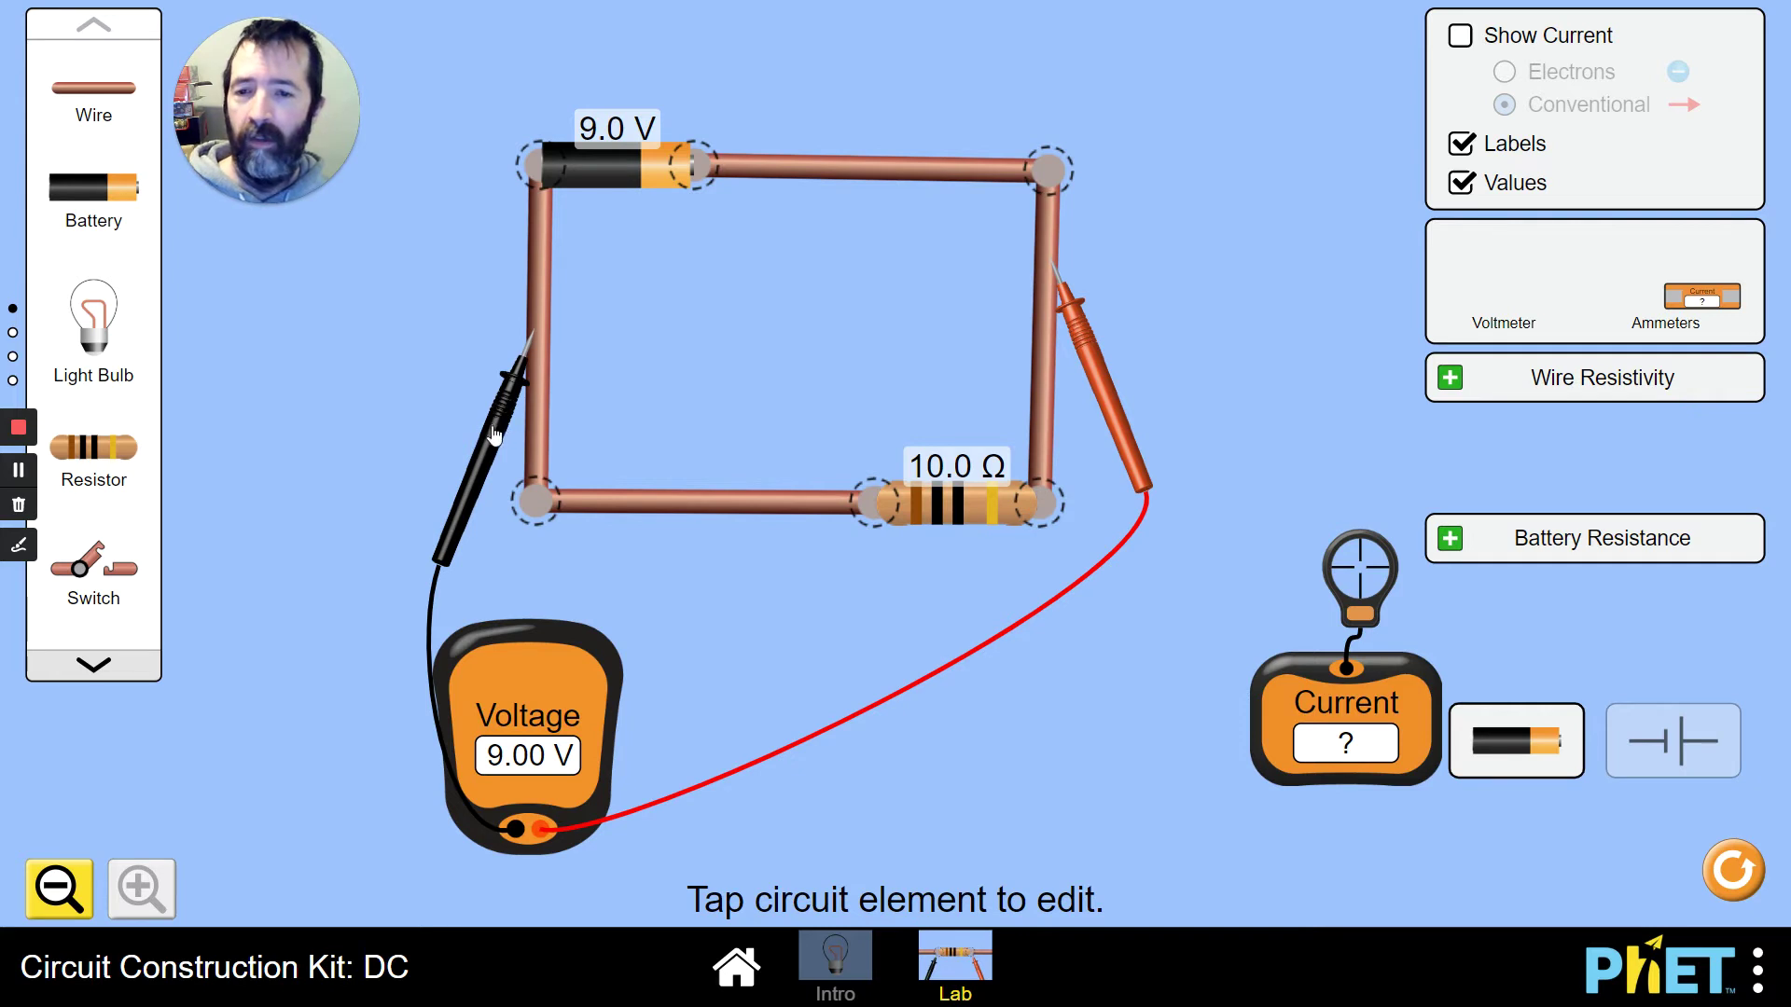
left_click_drag(494, 434, 504, 318)
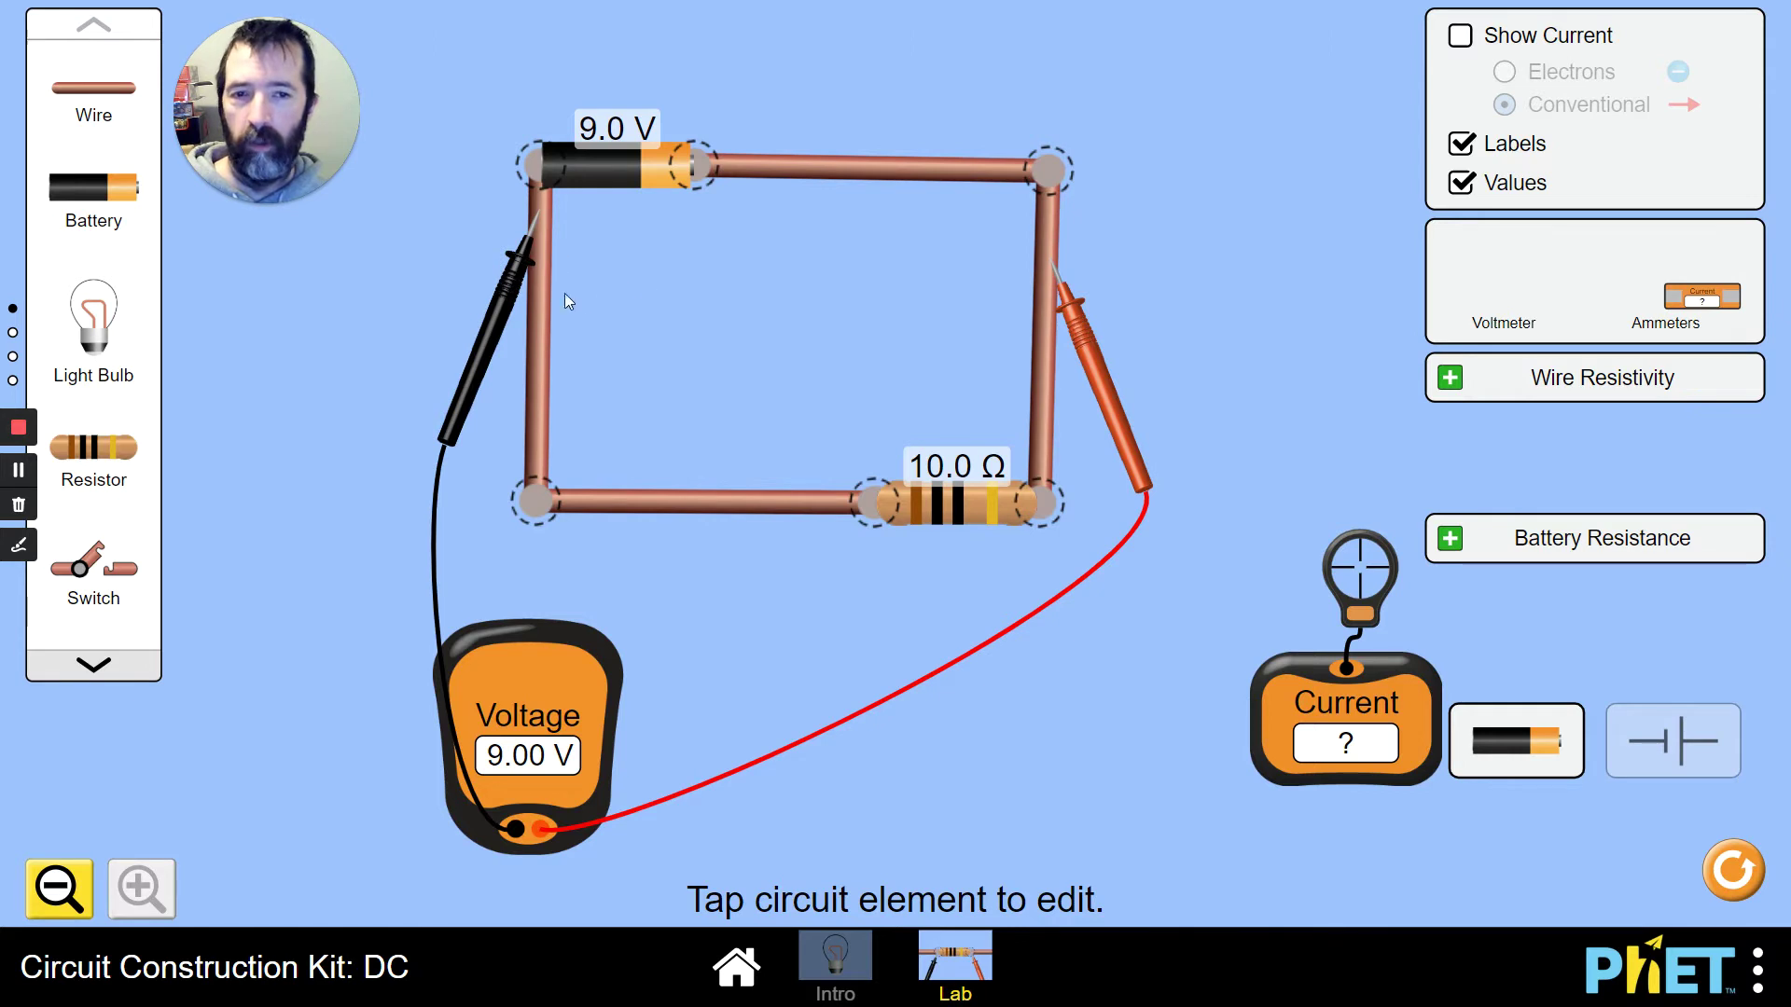
left_click_drag(504, 306, 858, 254)
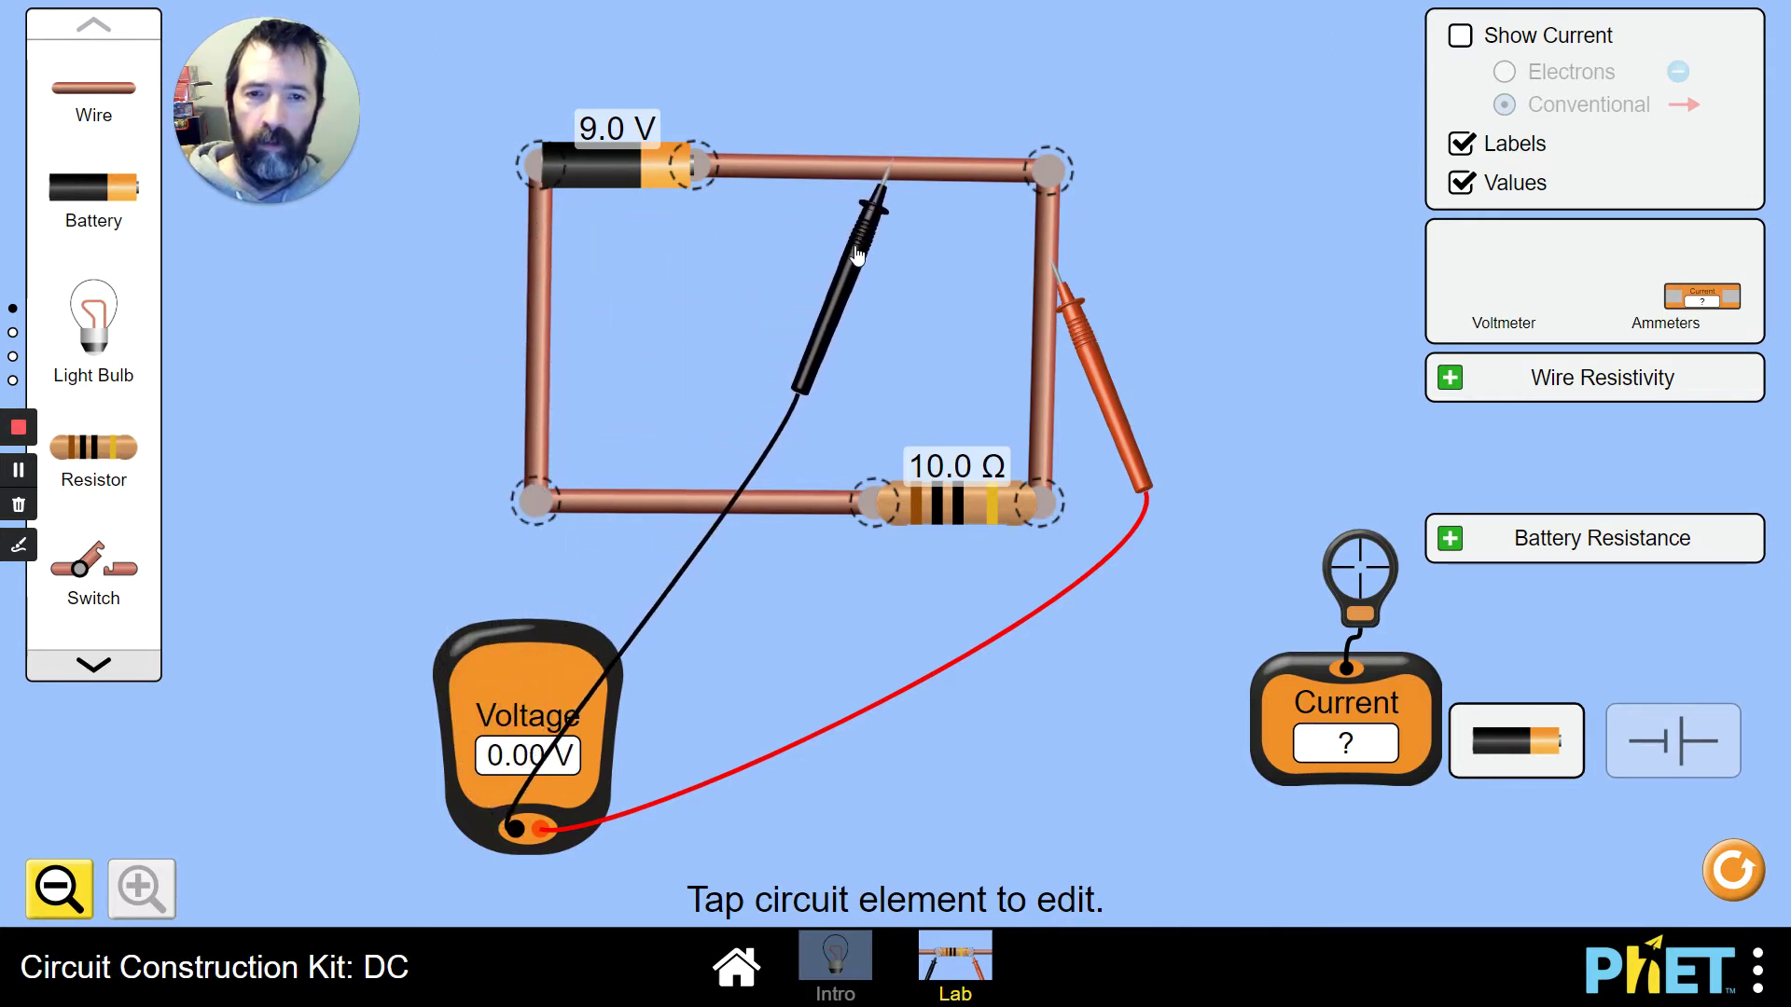
Measure the voltage across the resistor and across the battery with the voltmeter's red and black probes.
left_click_drag(1116, 424, 1113, 485)
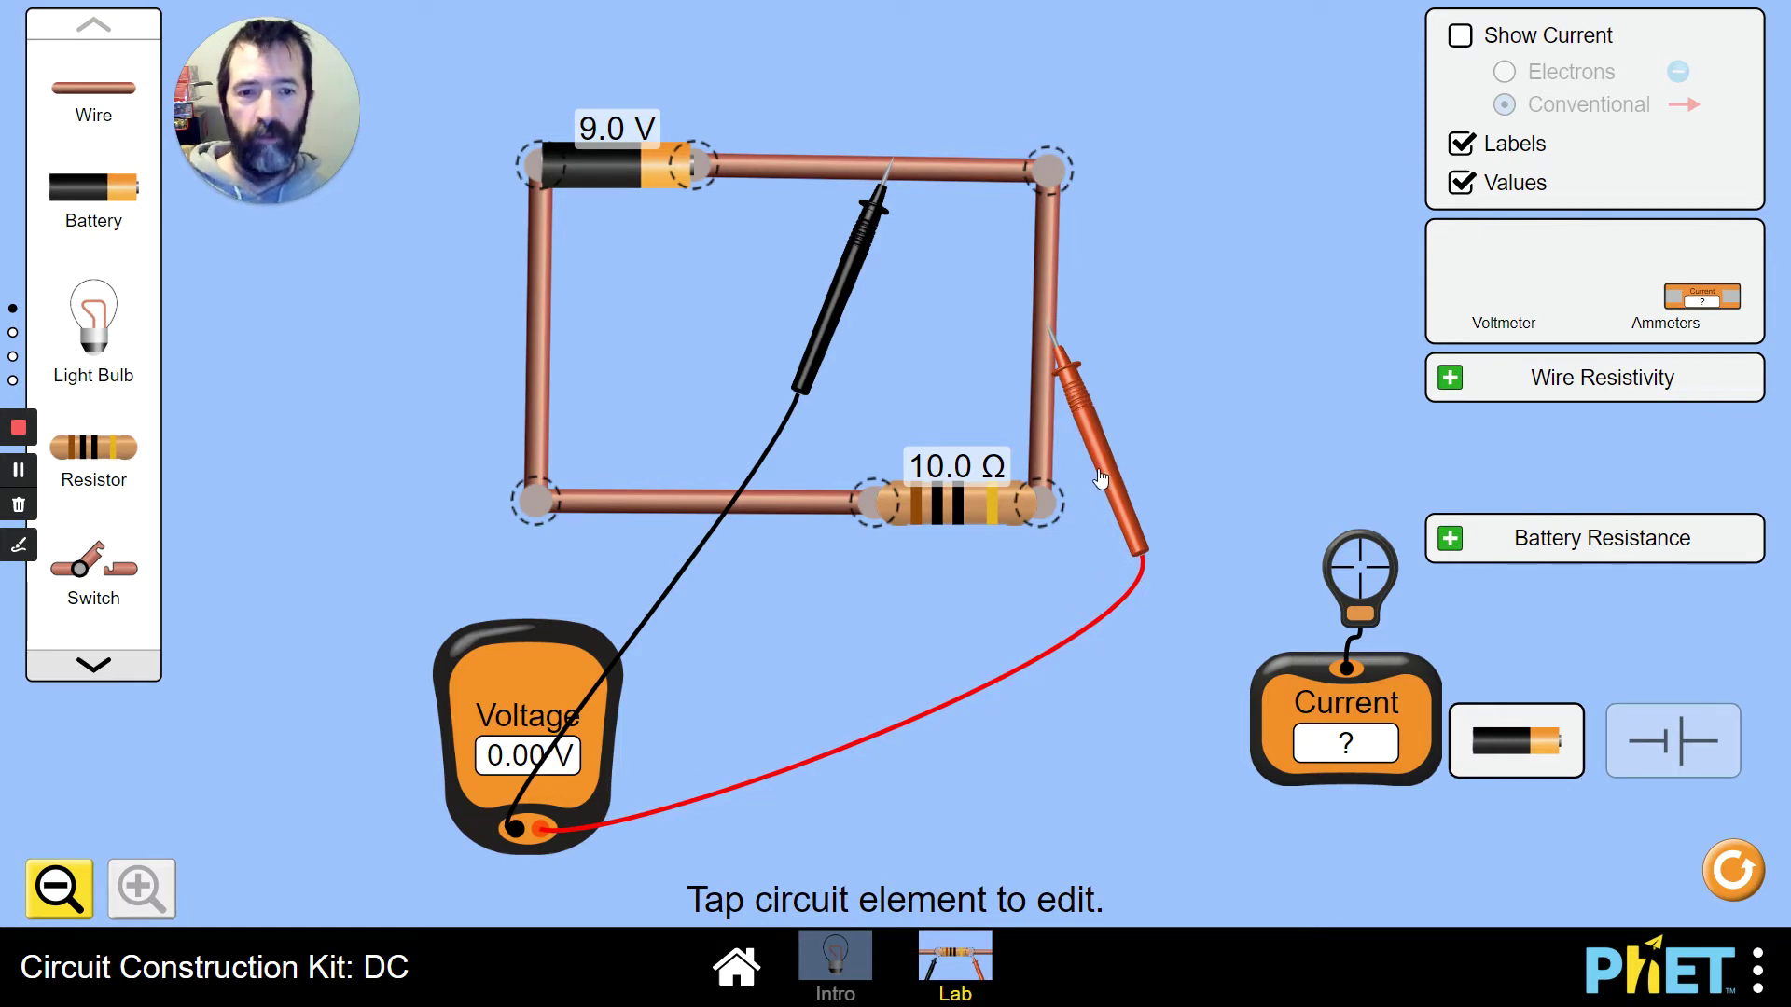
left_click_drag(817, 349, 768, 692)
left_click_drag(1122, 505, 1123, 647)
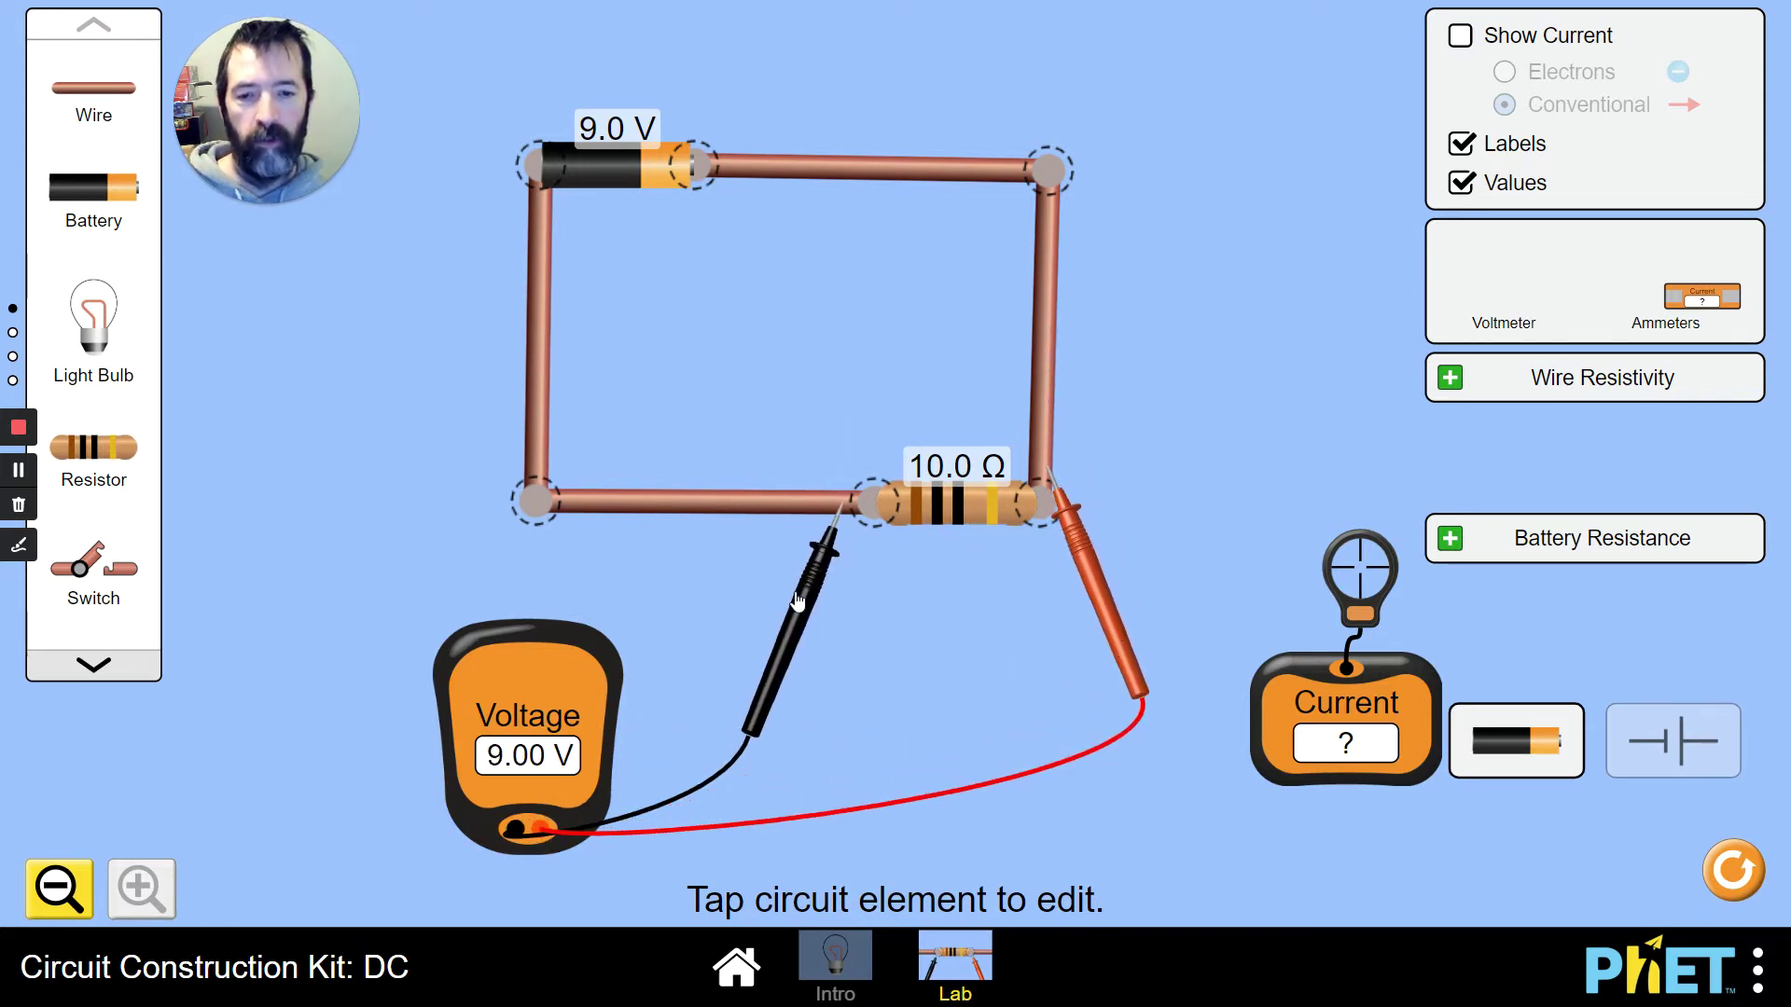
left_click_drag(798, 601, 509, 305)
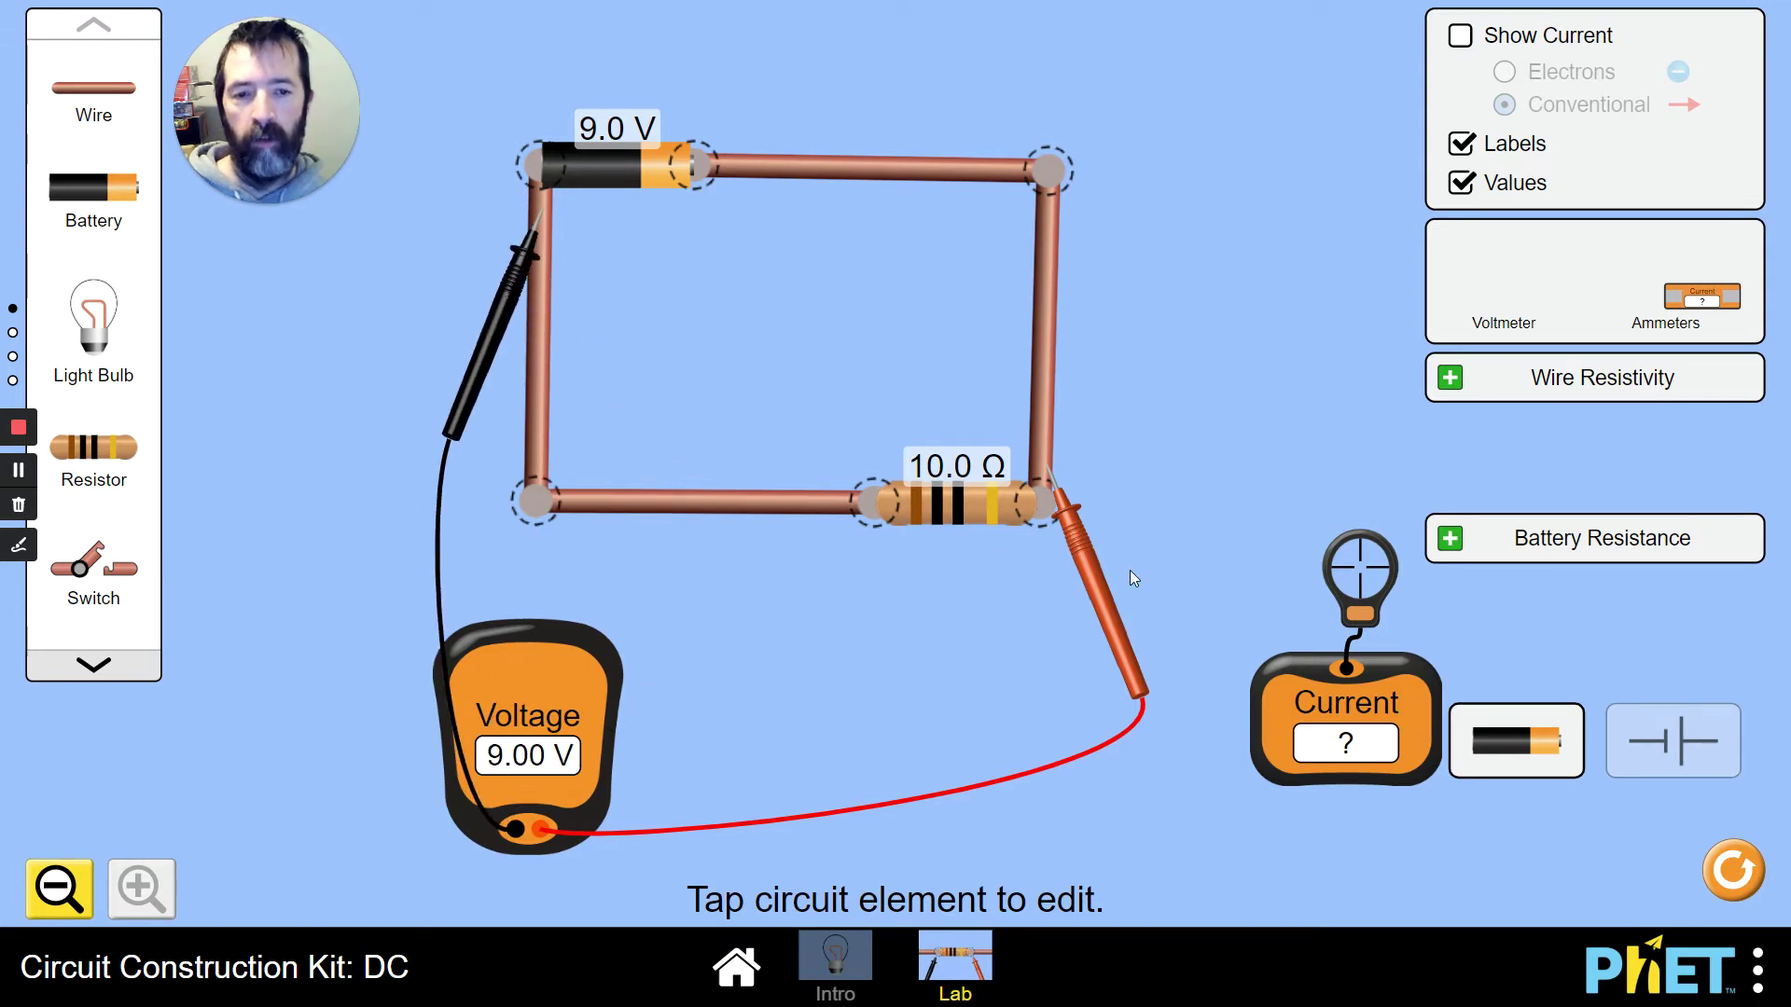
left_click_drag(1095, 568, 770, 267)
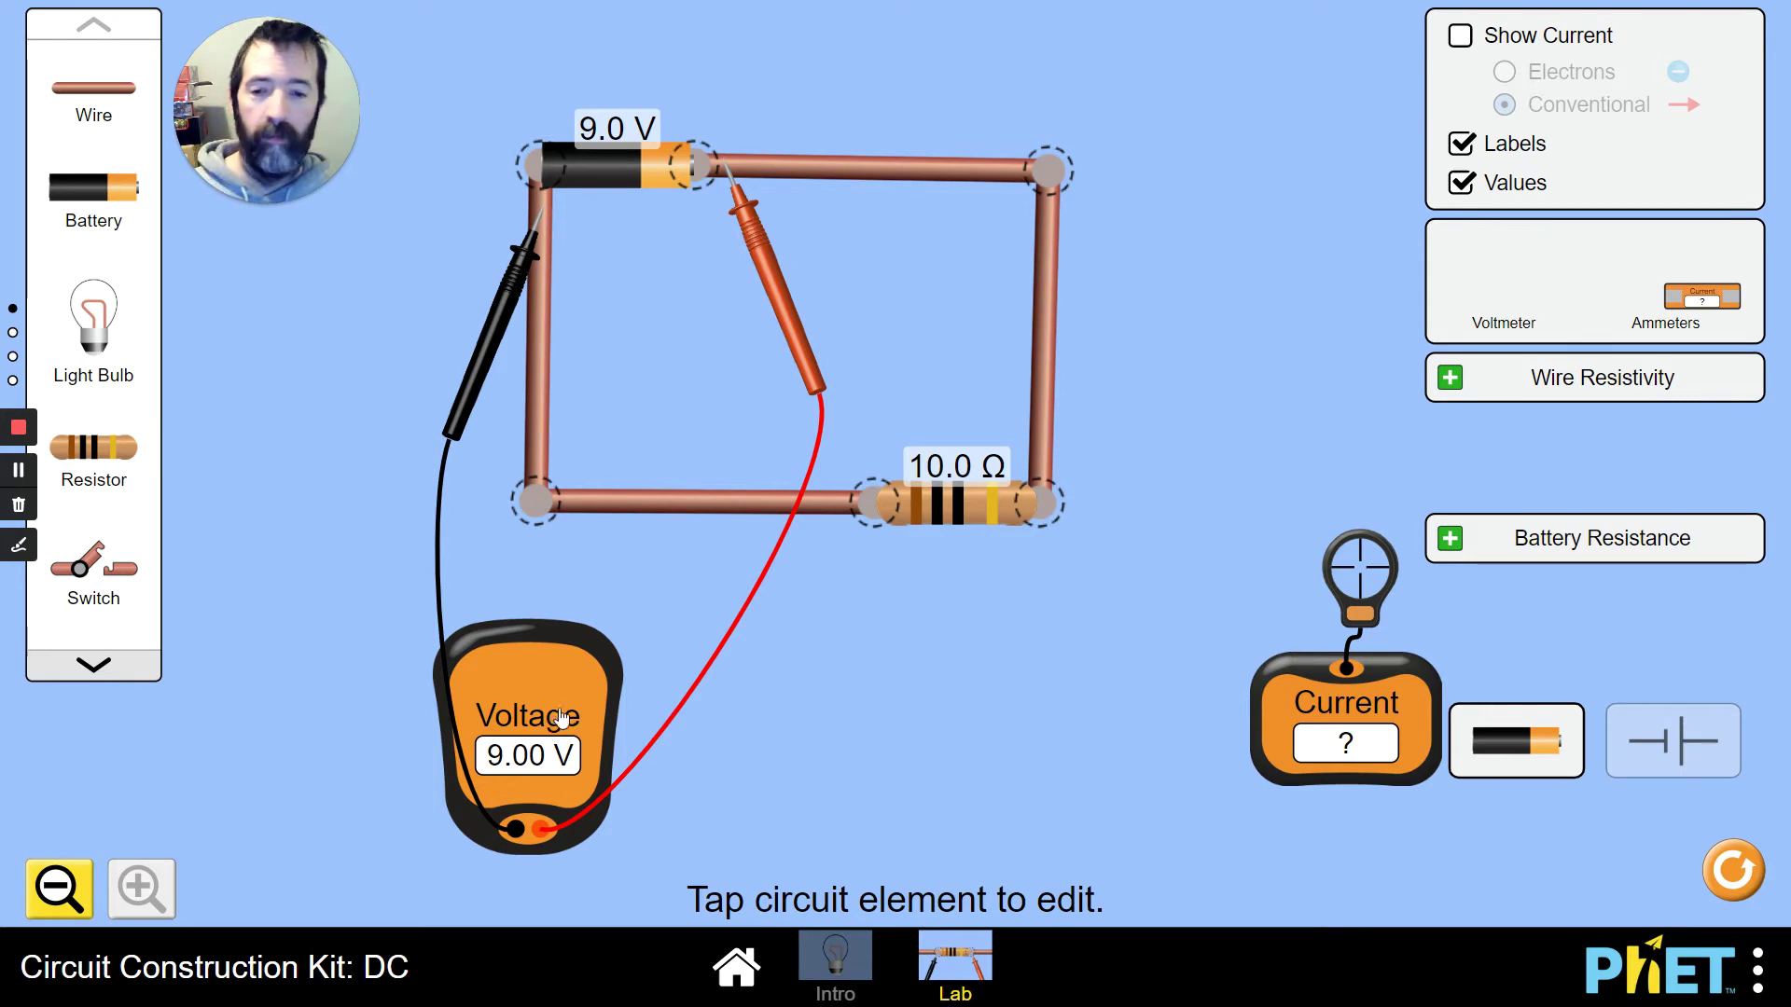
Move the voltmeter to the lower left of the circuit and take both of its probes off the wires.
left_click_drag(555, 716, 344, 731)
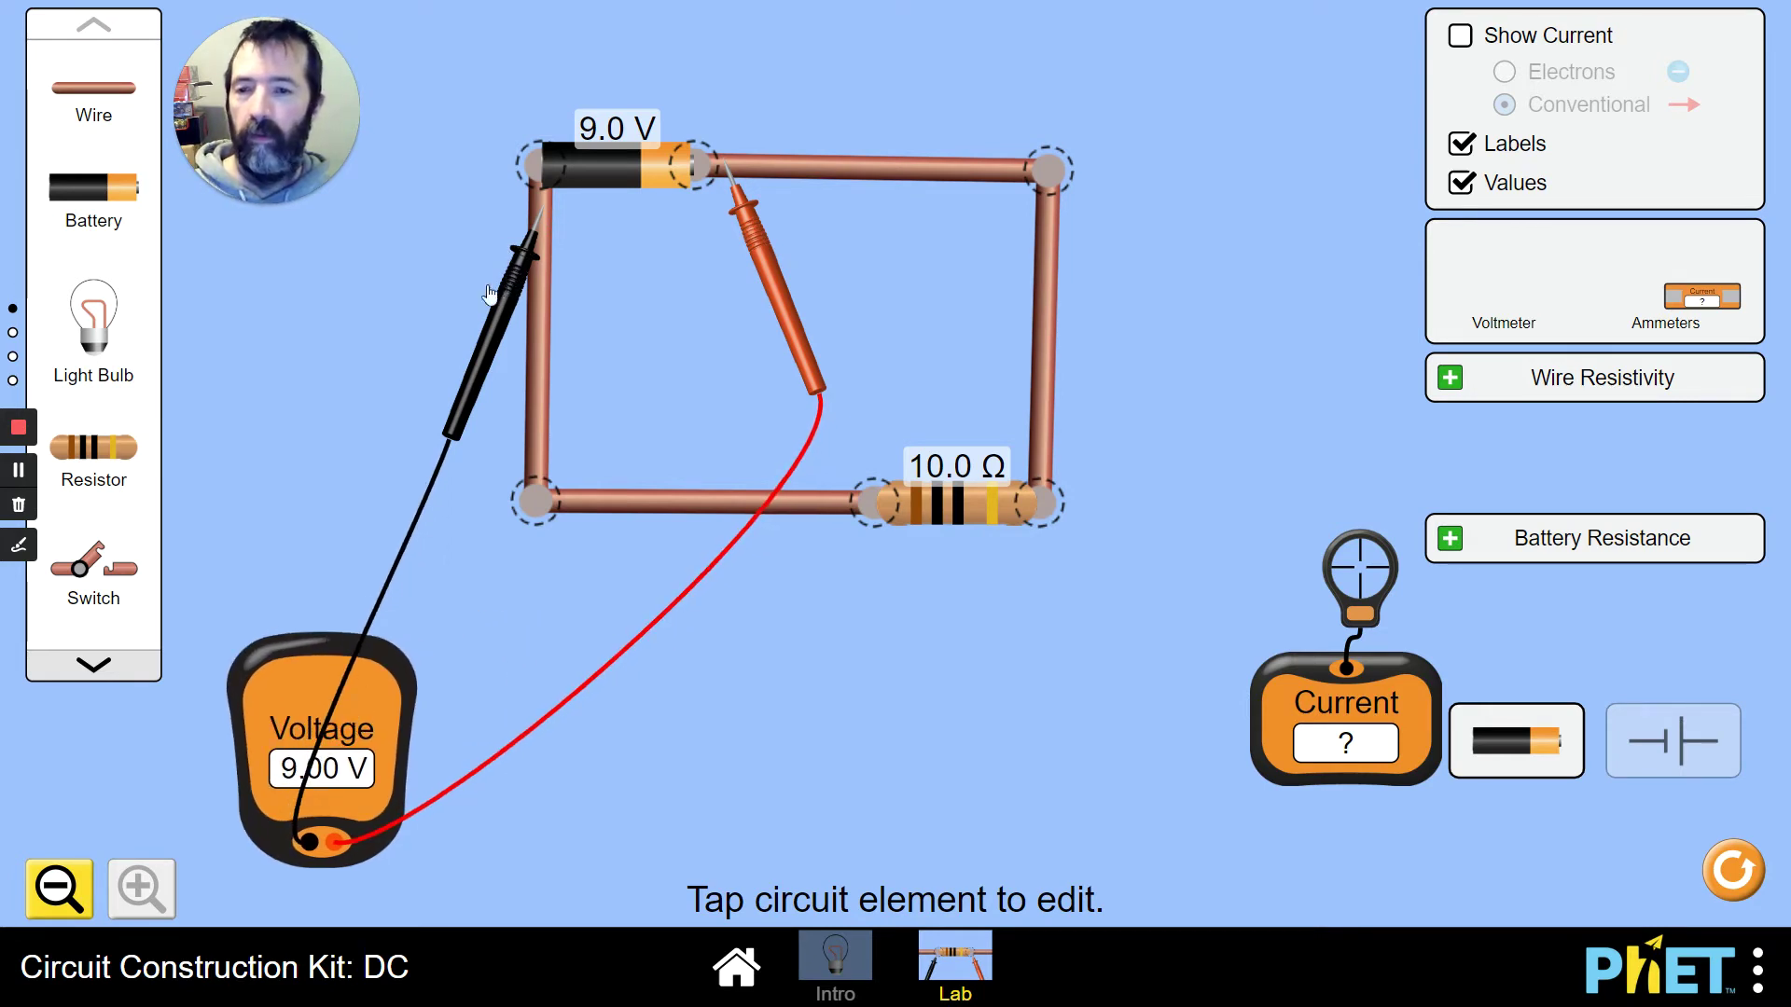
left_click_drag(489, 293, 258, 444)
left_click_drag(753, 241, 445, 620)
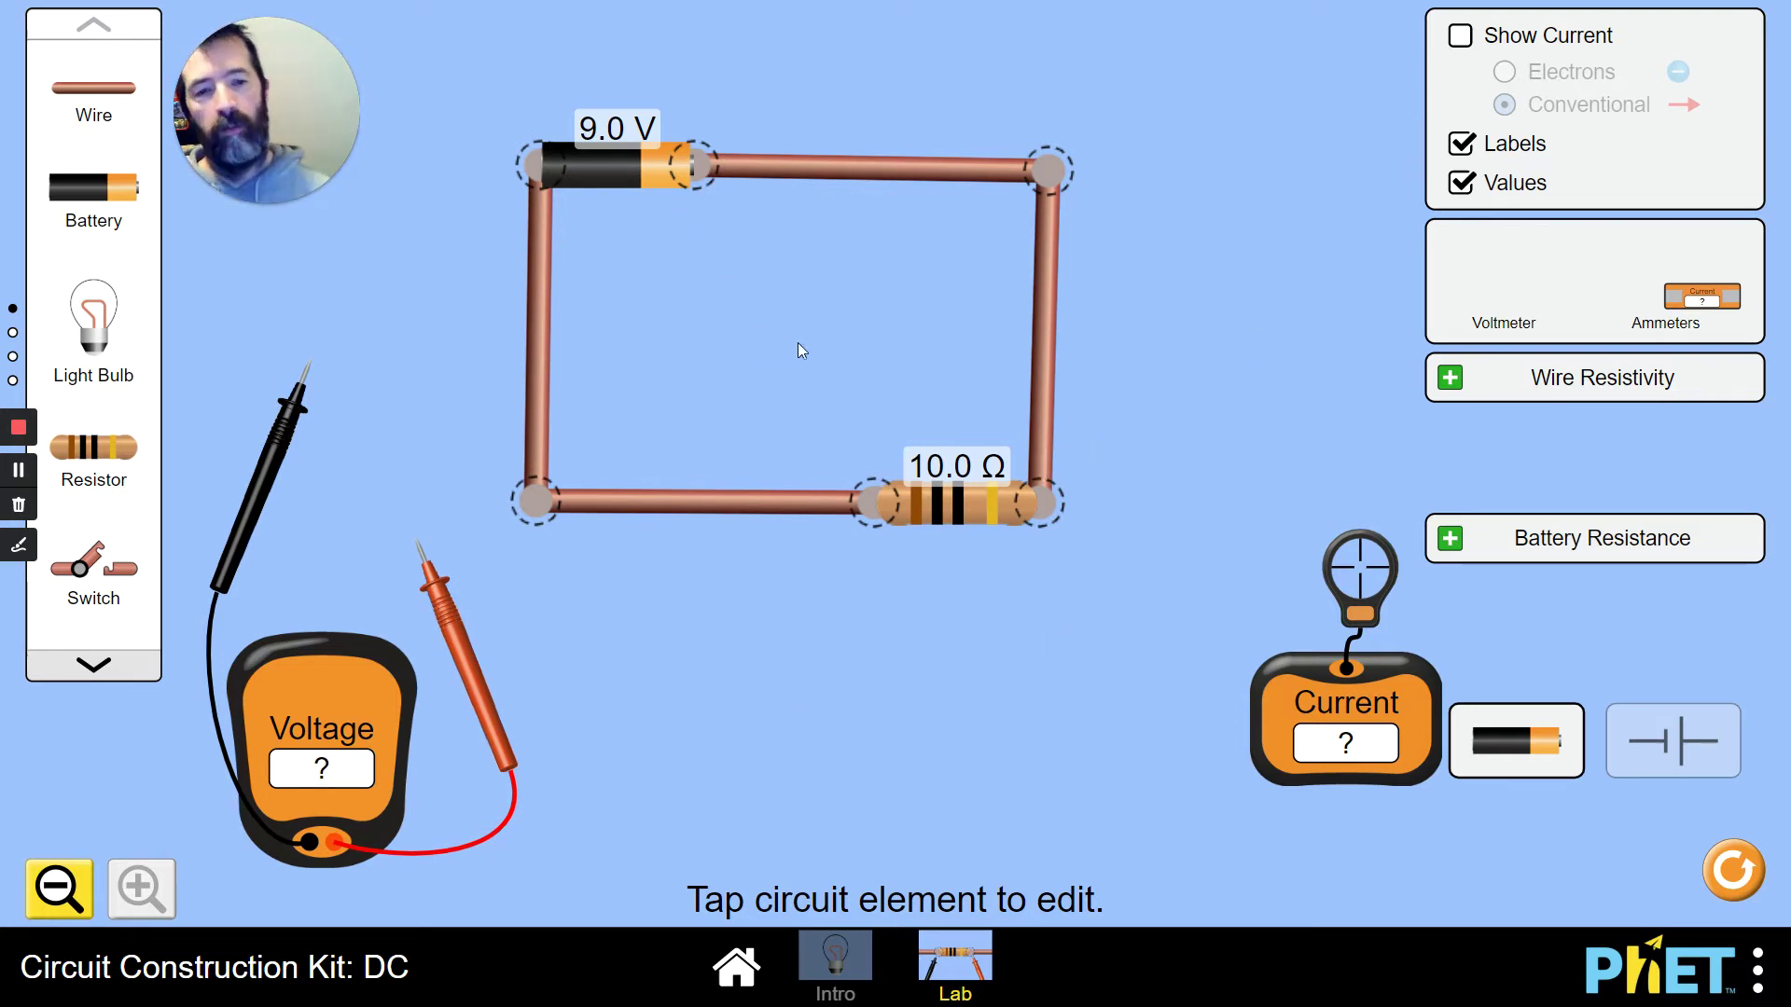
Show the conventional current, put the ammeter's probe on the upper wire beside the battery, and place the ammeter left of the circuit, clear of the black probe.
left_click(1459, 38)
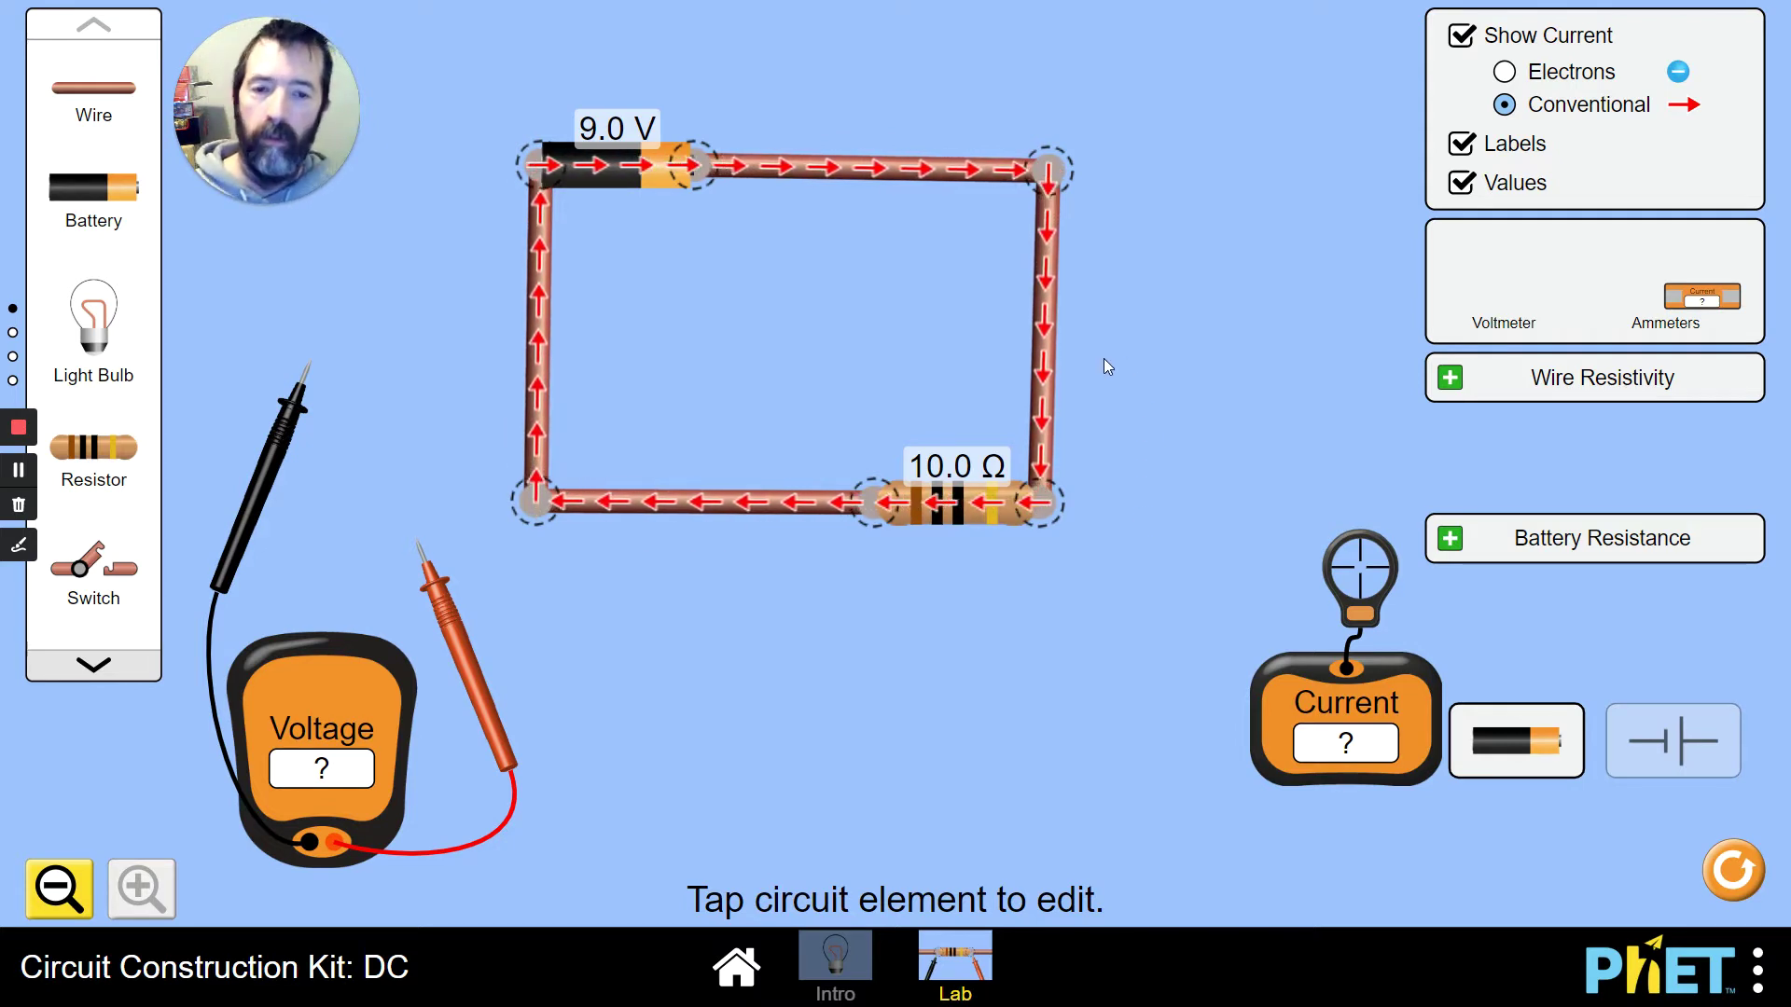
left_click_drag(1378, 573, 767, 168)
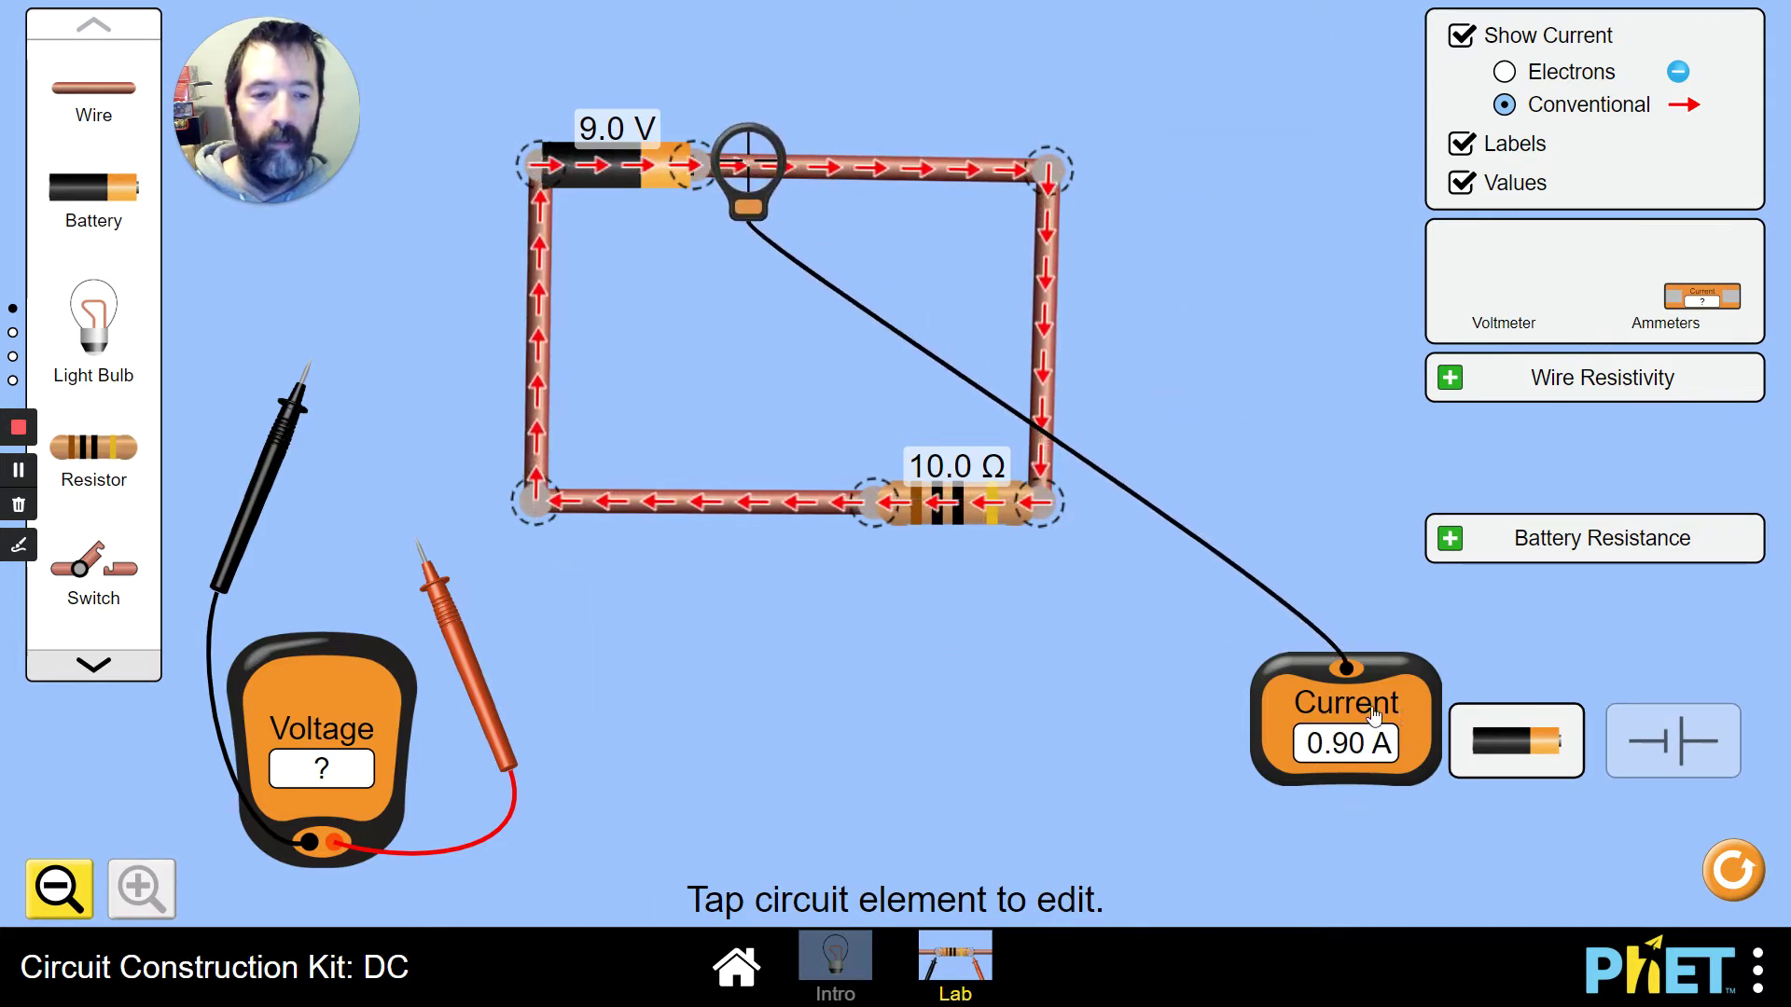
left_click_drag(1382, 686, 417, 264)
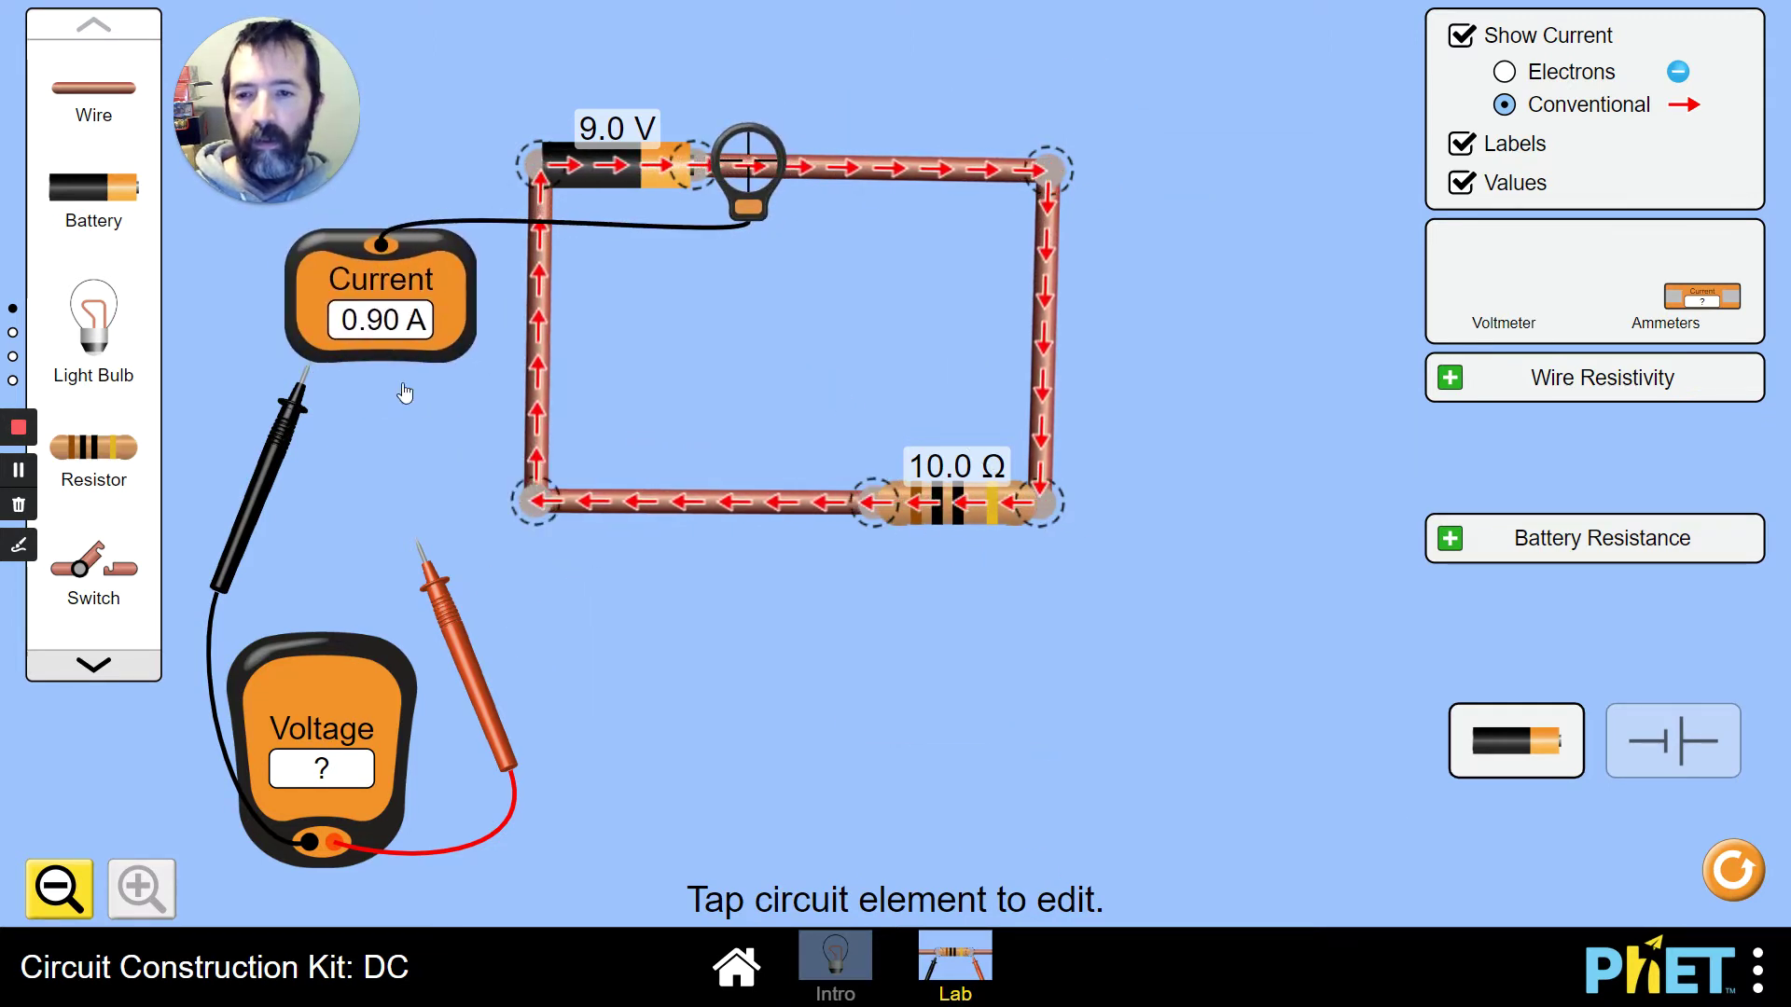
left_click_drag(297, 425, 267, 548)
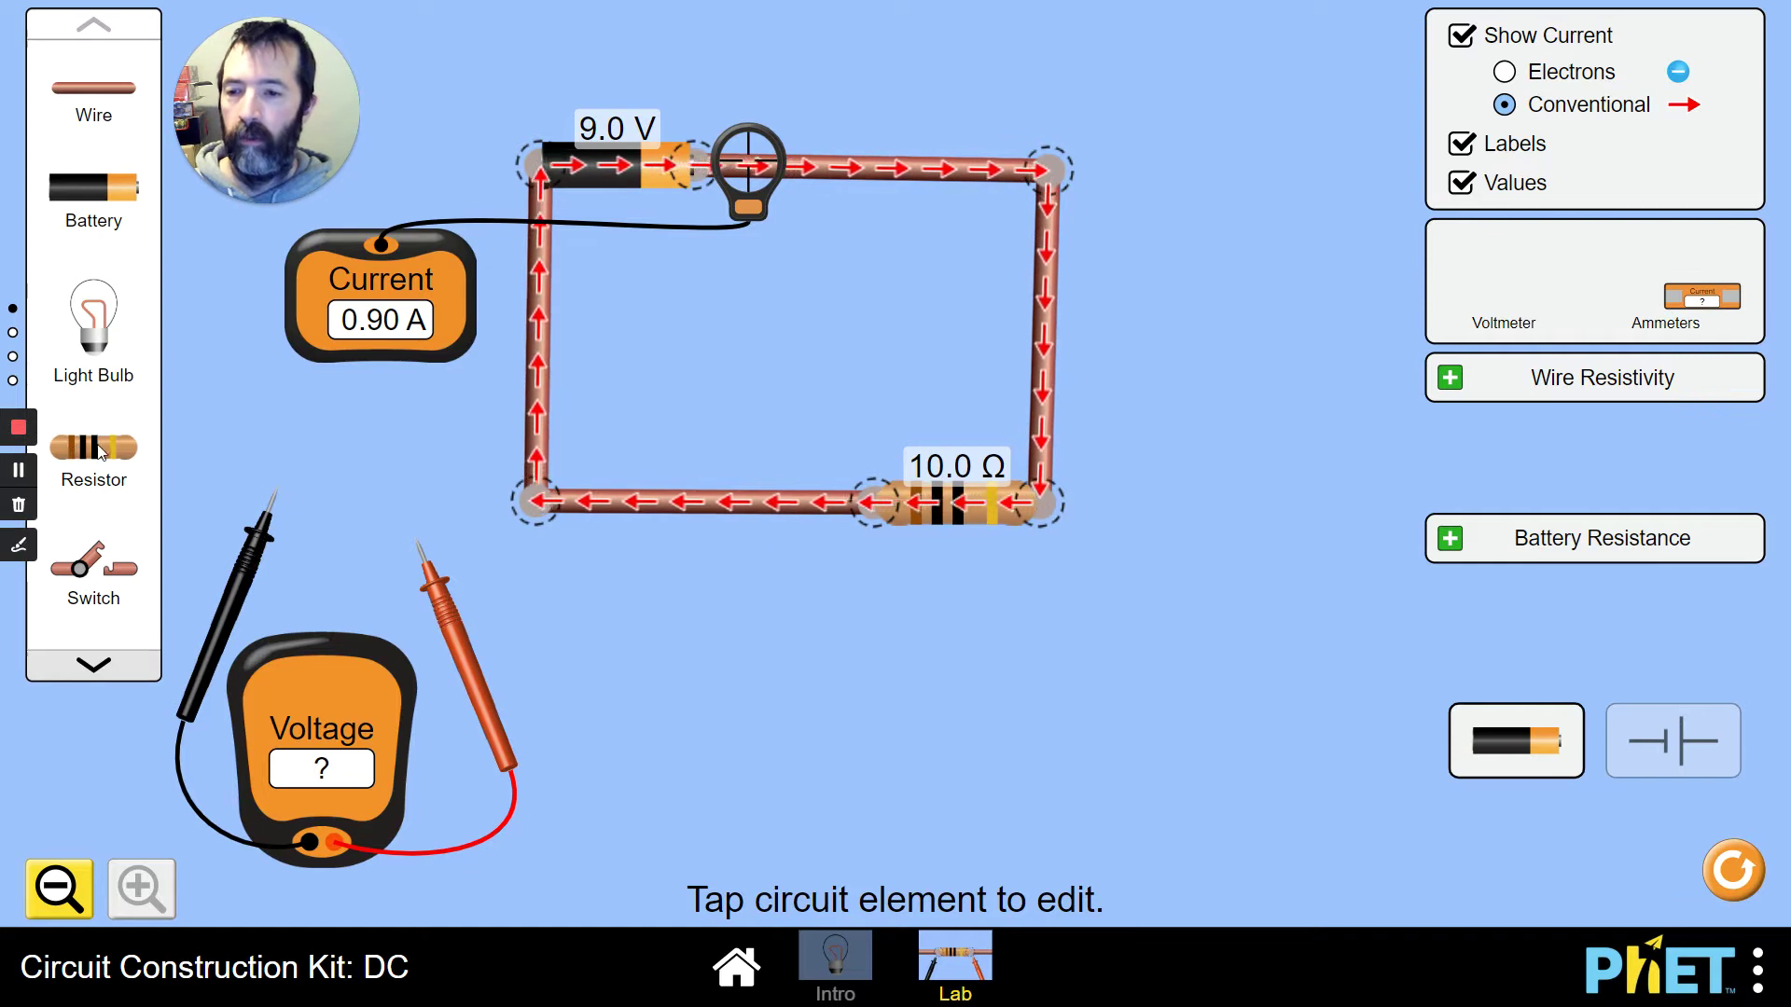
Split the joint between the lower wire and the resistor, shorten the wire, and insert a second 10 Ω resistor in series.
left_click_drag(72, 492, 959, 665)
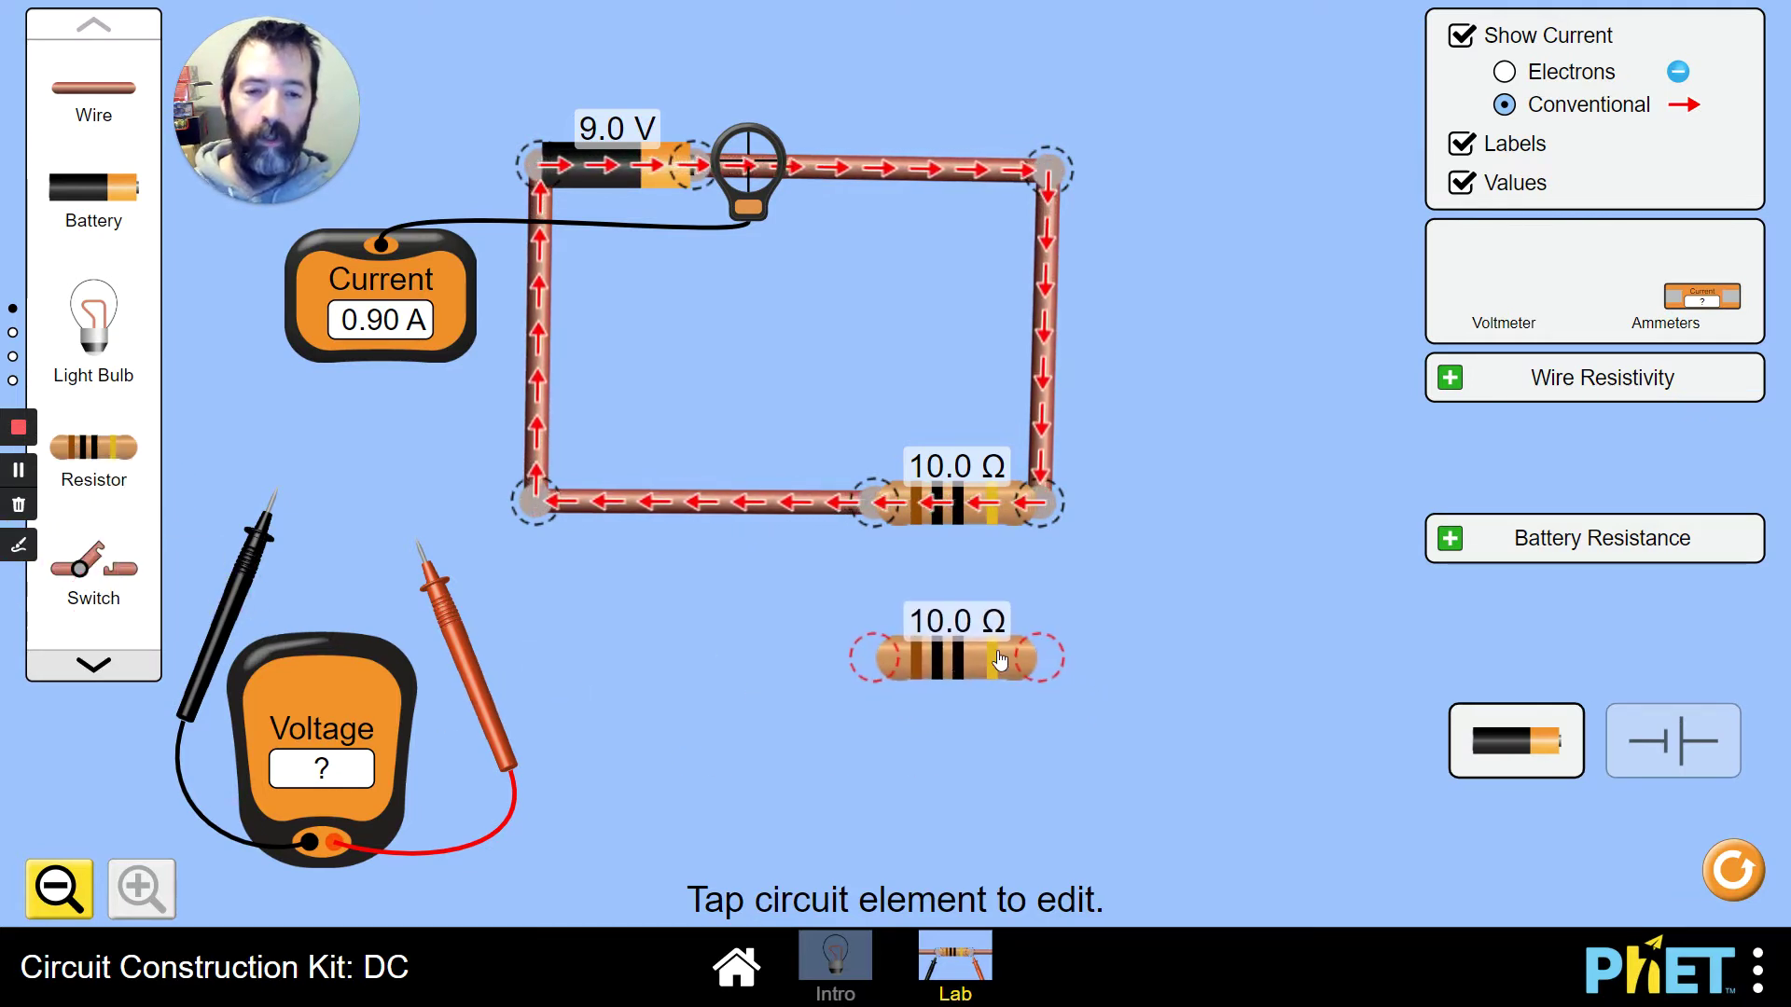
left_click(873, 502)
left_click(874, 615)
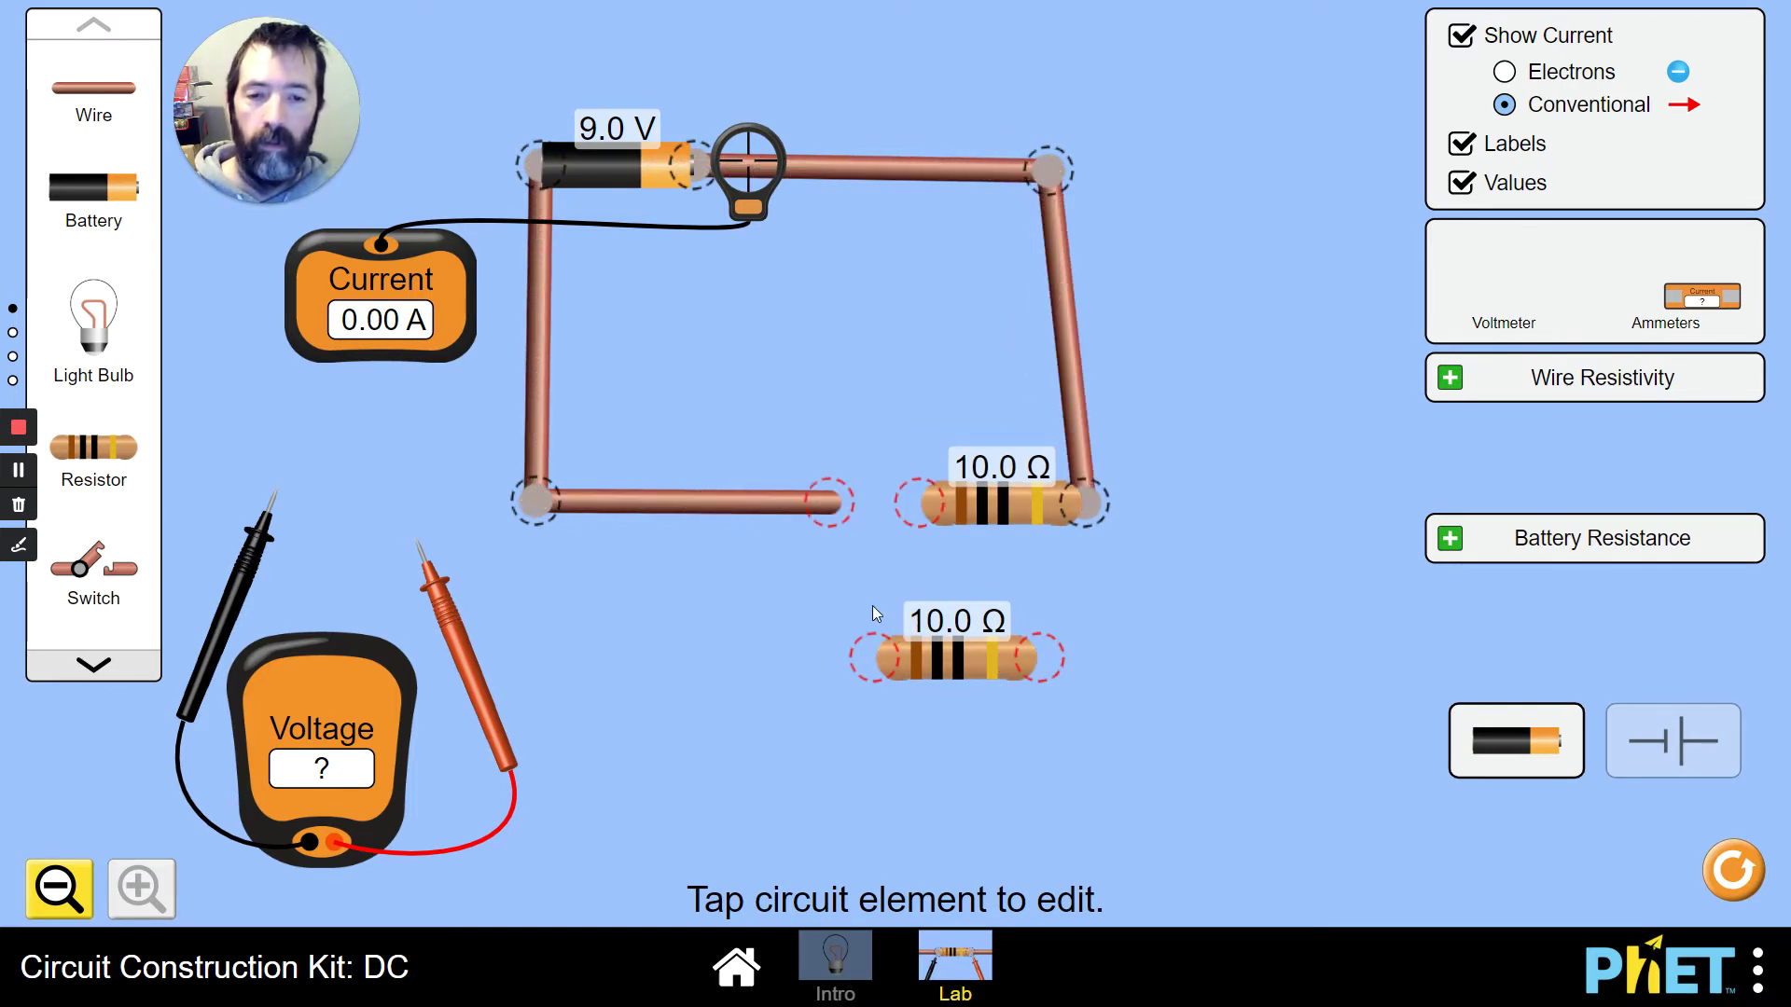
left_click_drag(835, 511, 670, 528)
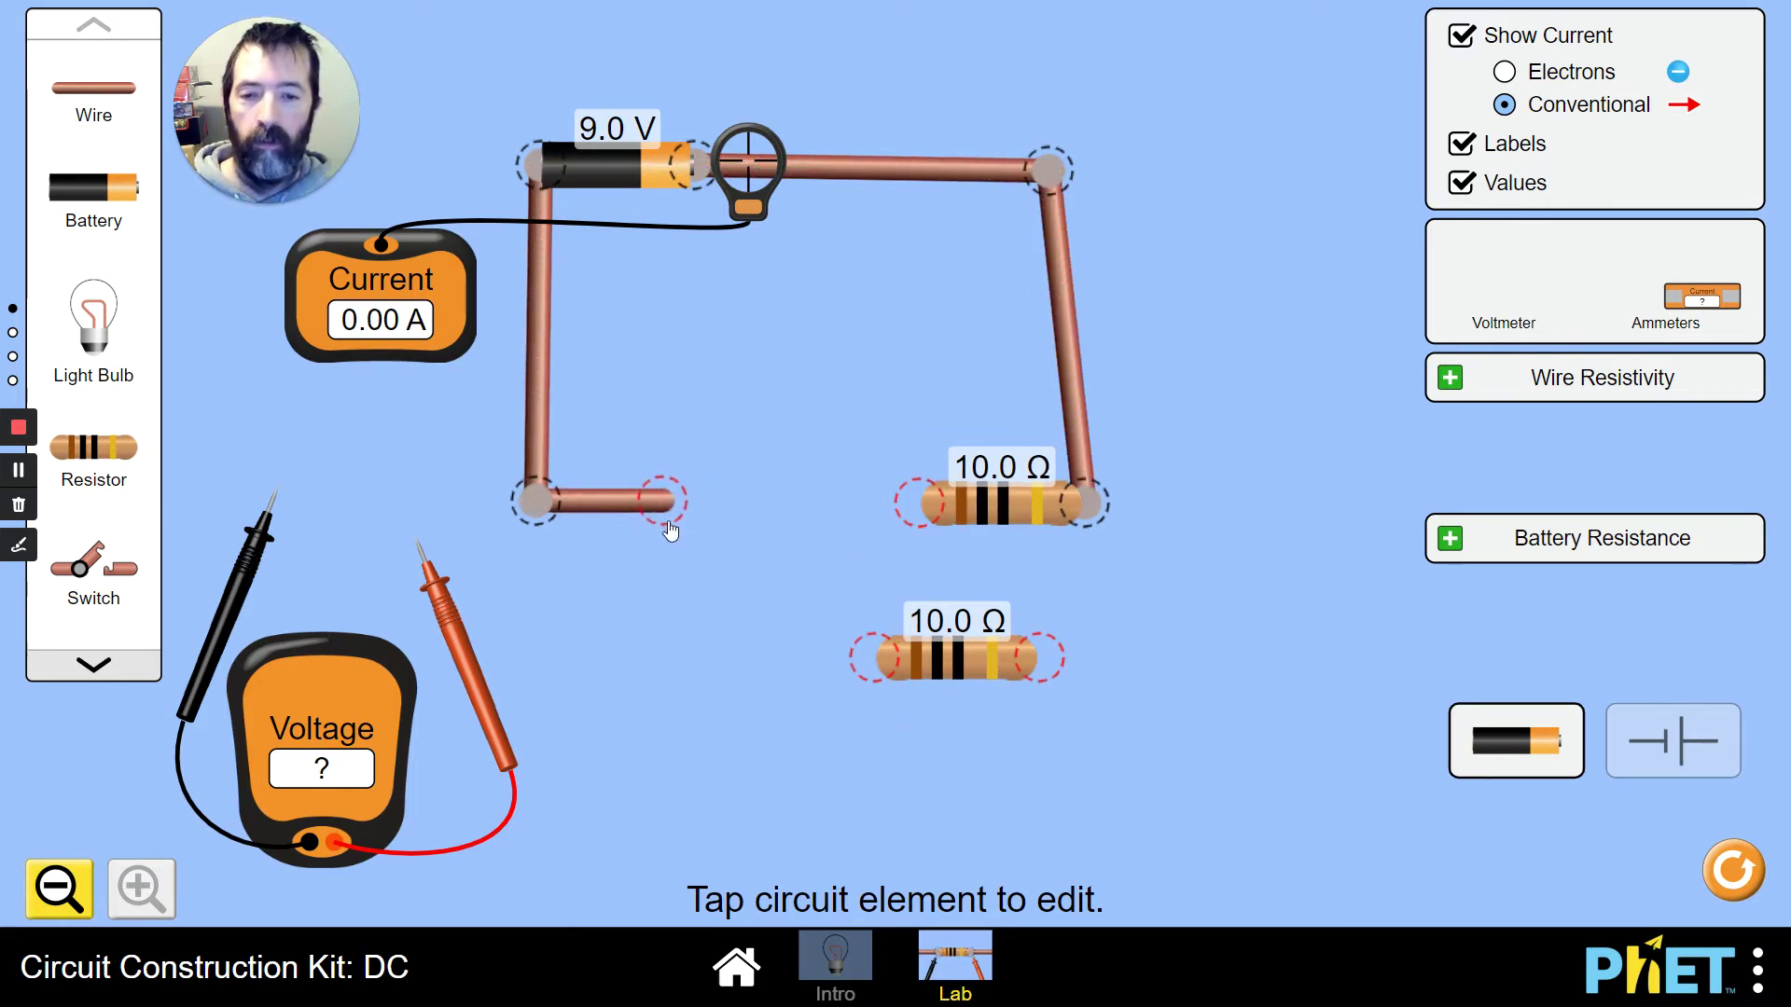
left_click_drag(939, 656, 875, 507)
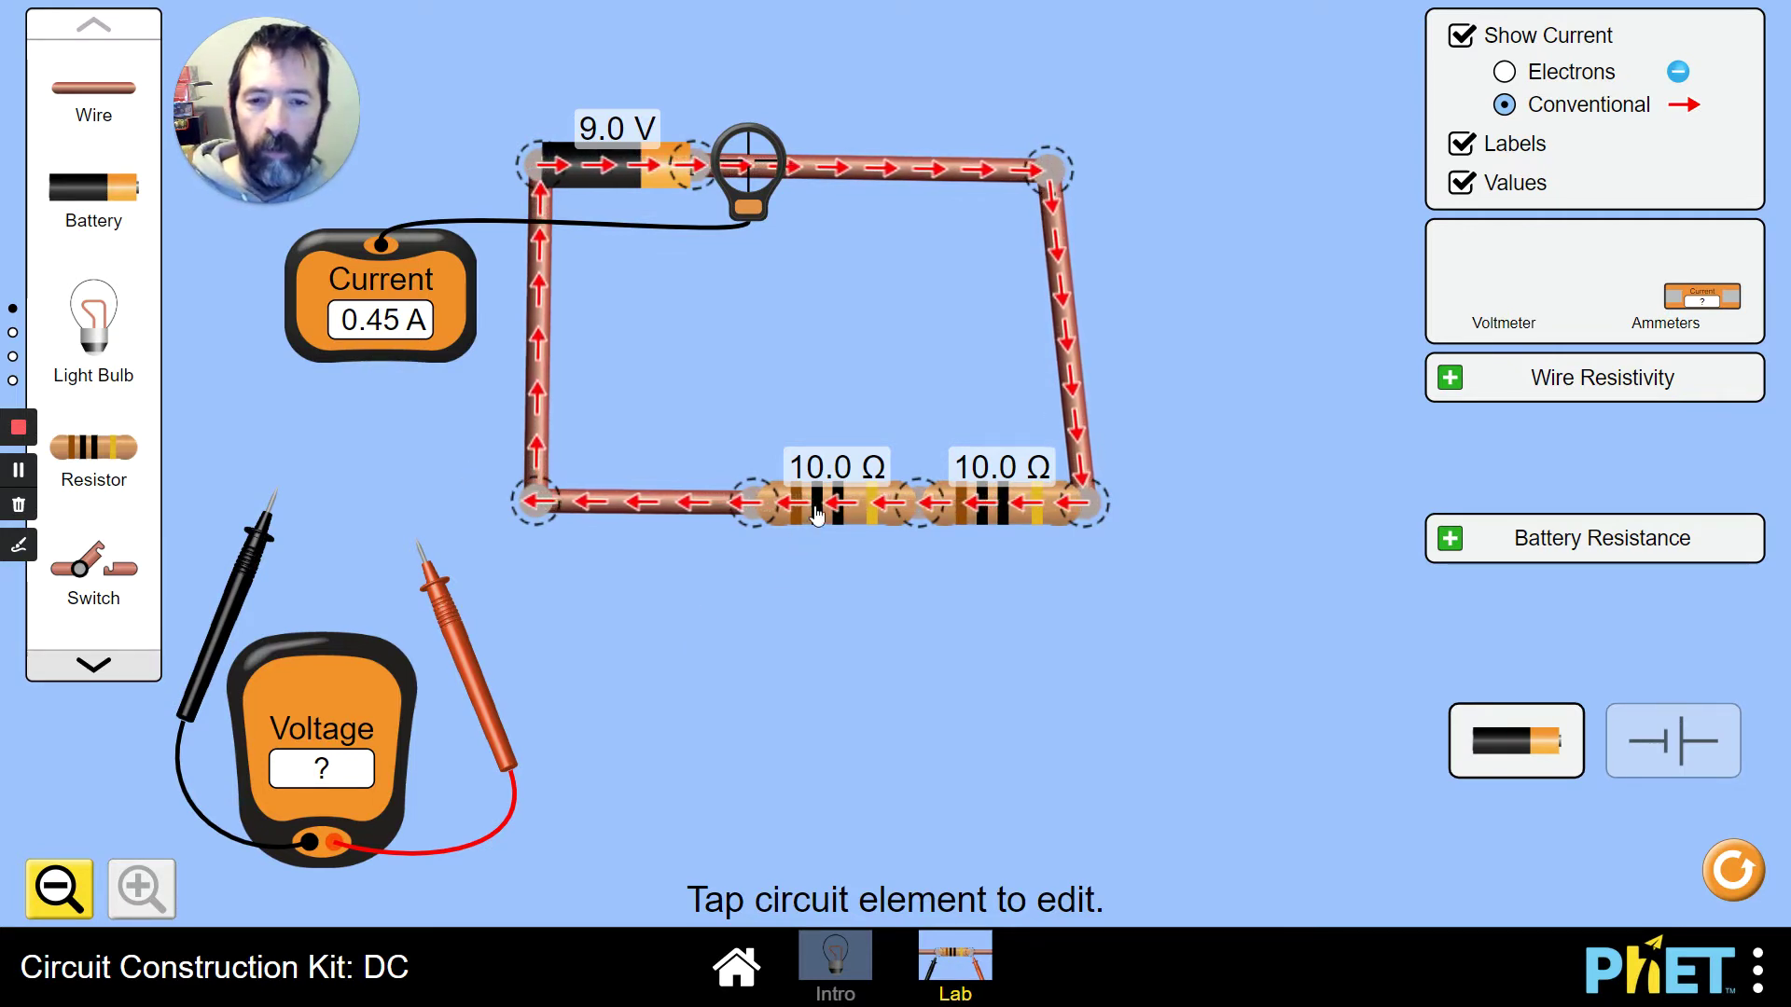
Disconnect the second series resistor, place it below the first one, and reconnect the lower wire to the first resistor.
left_click(817, 515)
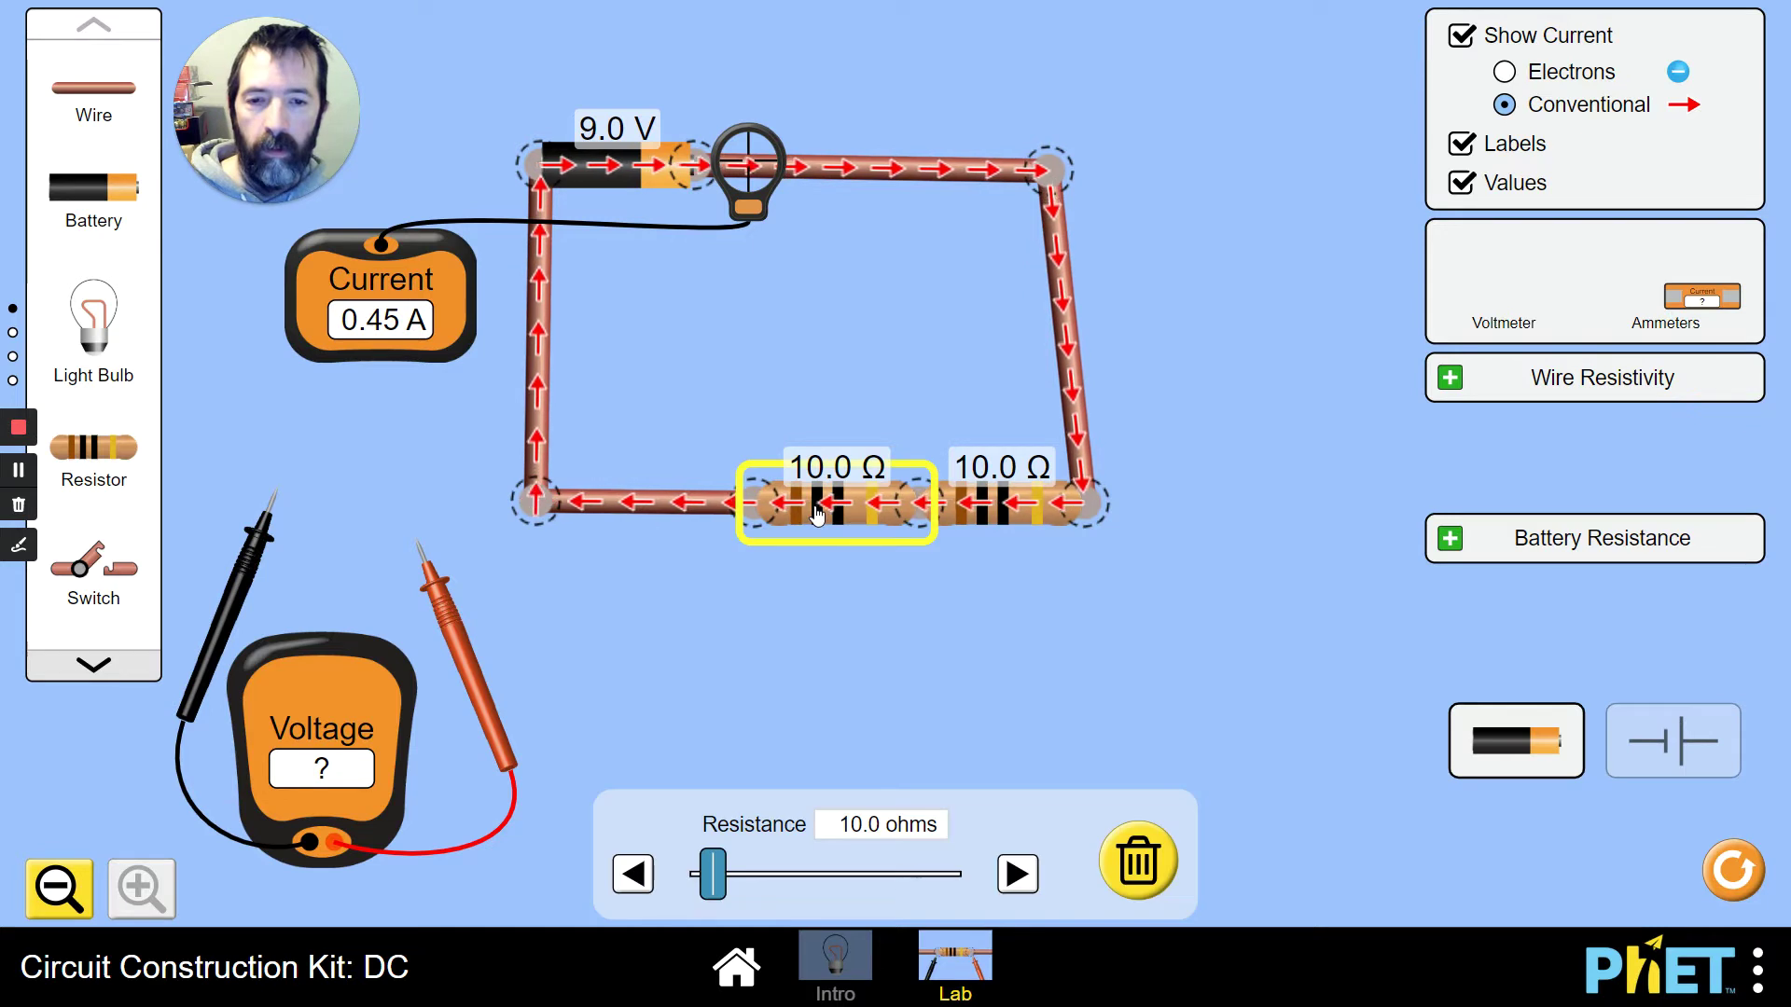
left_click(921, 522)
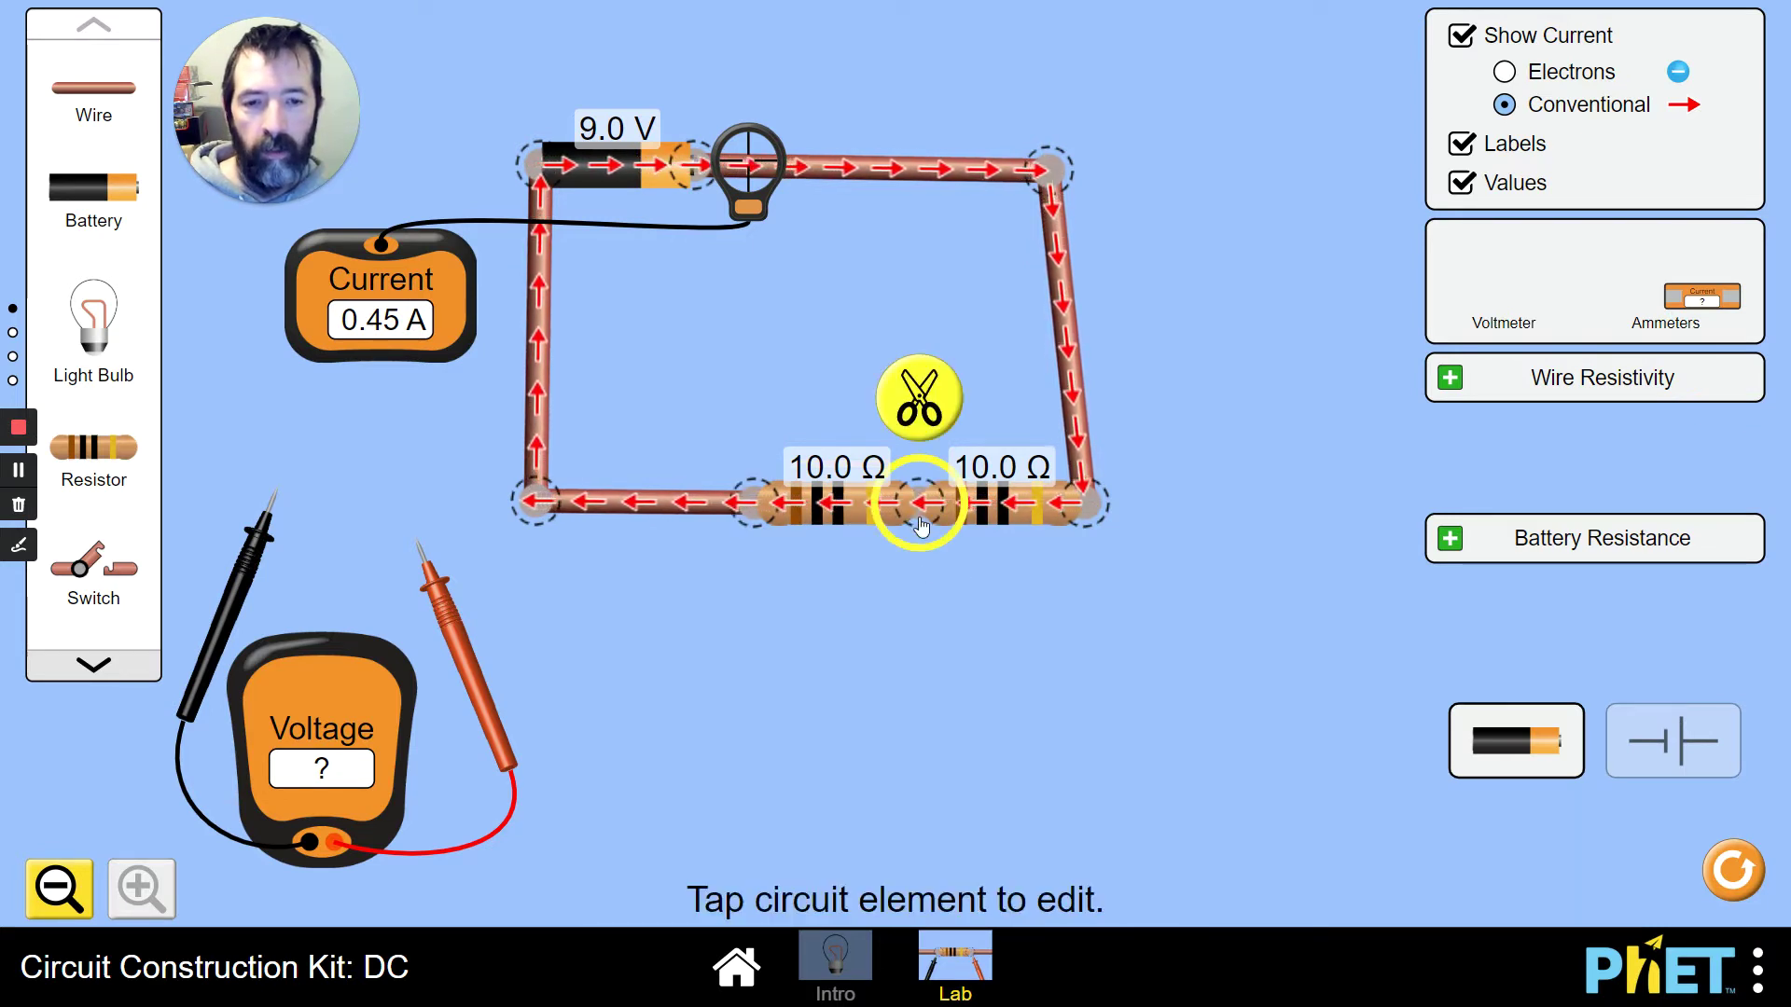
left_click(915, 400)
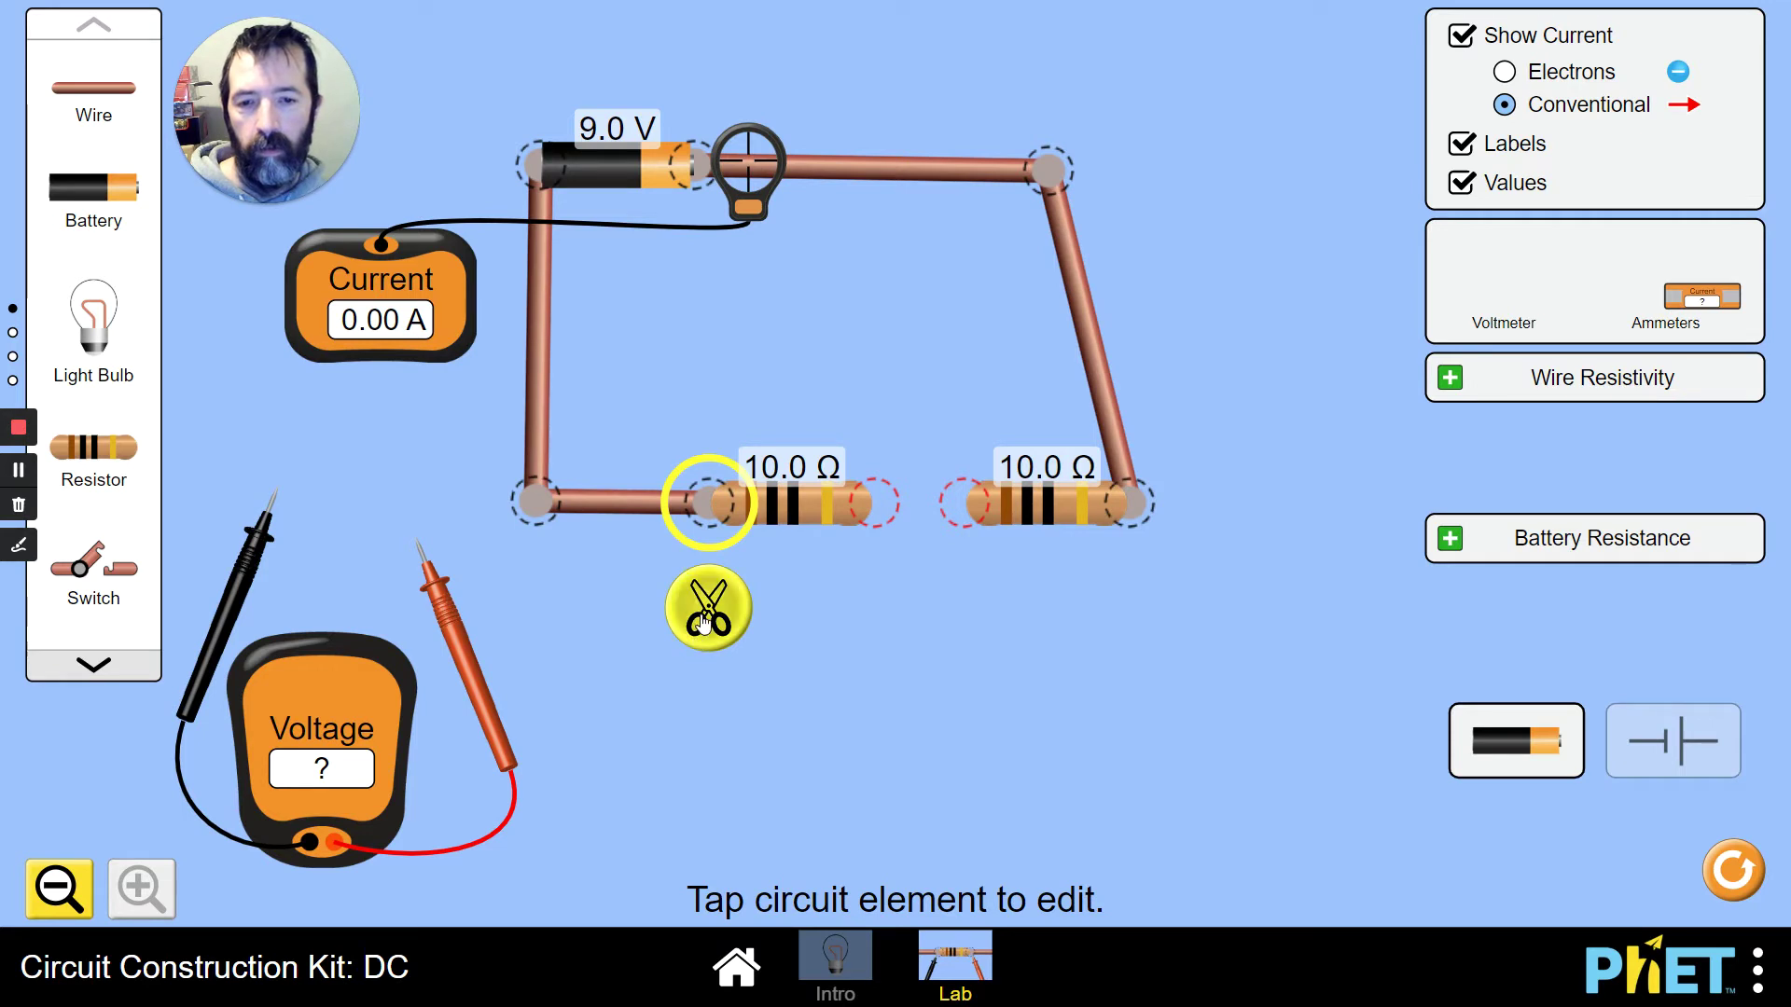
left_click(707, 610)
left_click_drag(802, 518, 1010, 653)
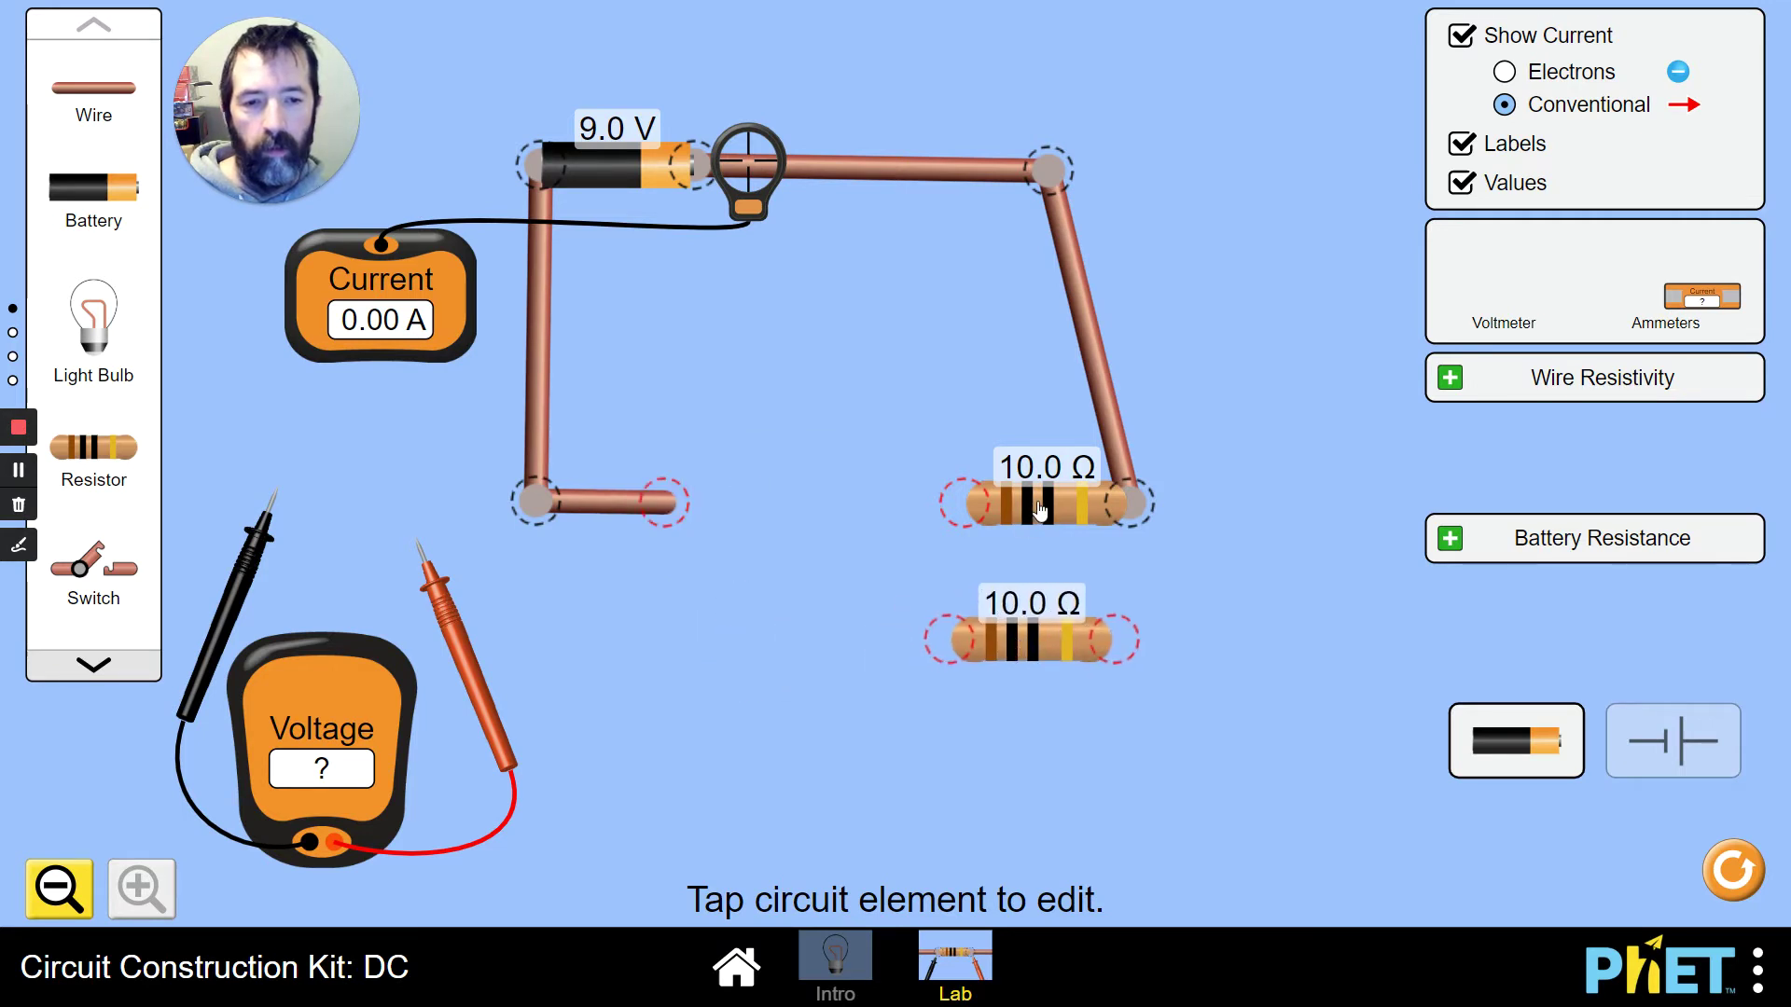
left_click_drag(1040, 508, 967, 509)
left_click_drag(1040, 653, 964, 627)
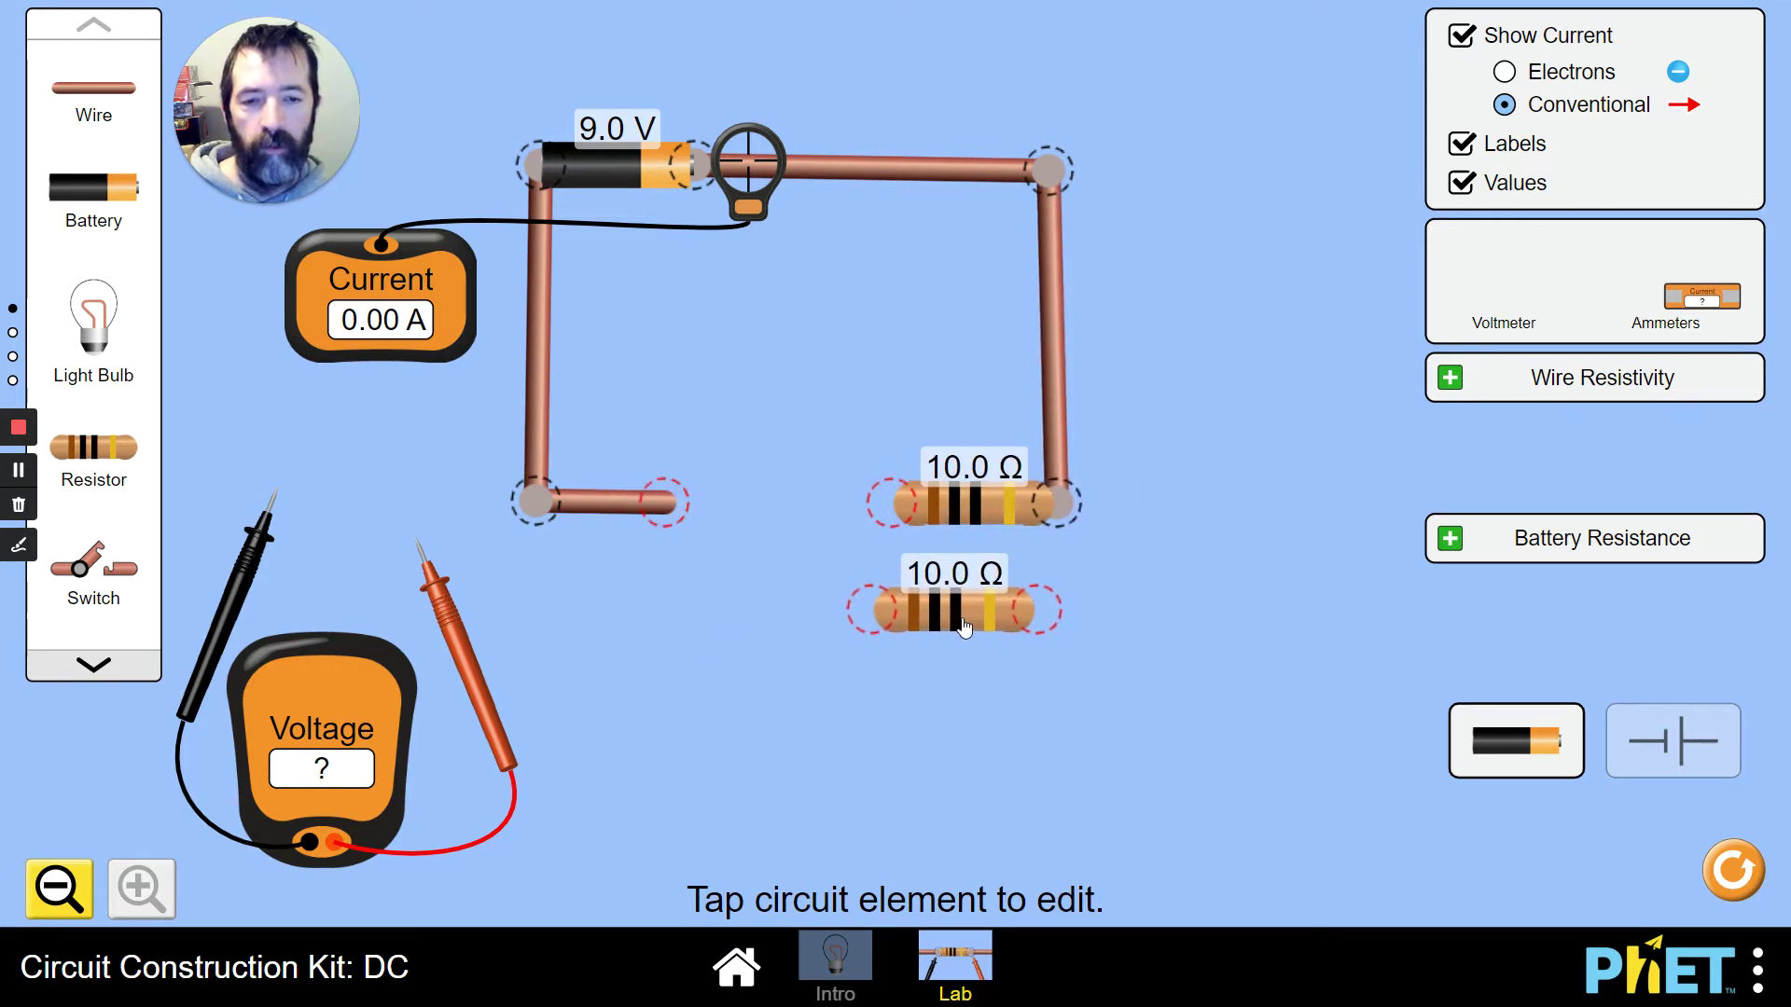
left_click_drag(688, 501, 891, 505)
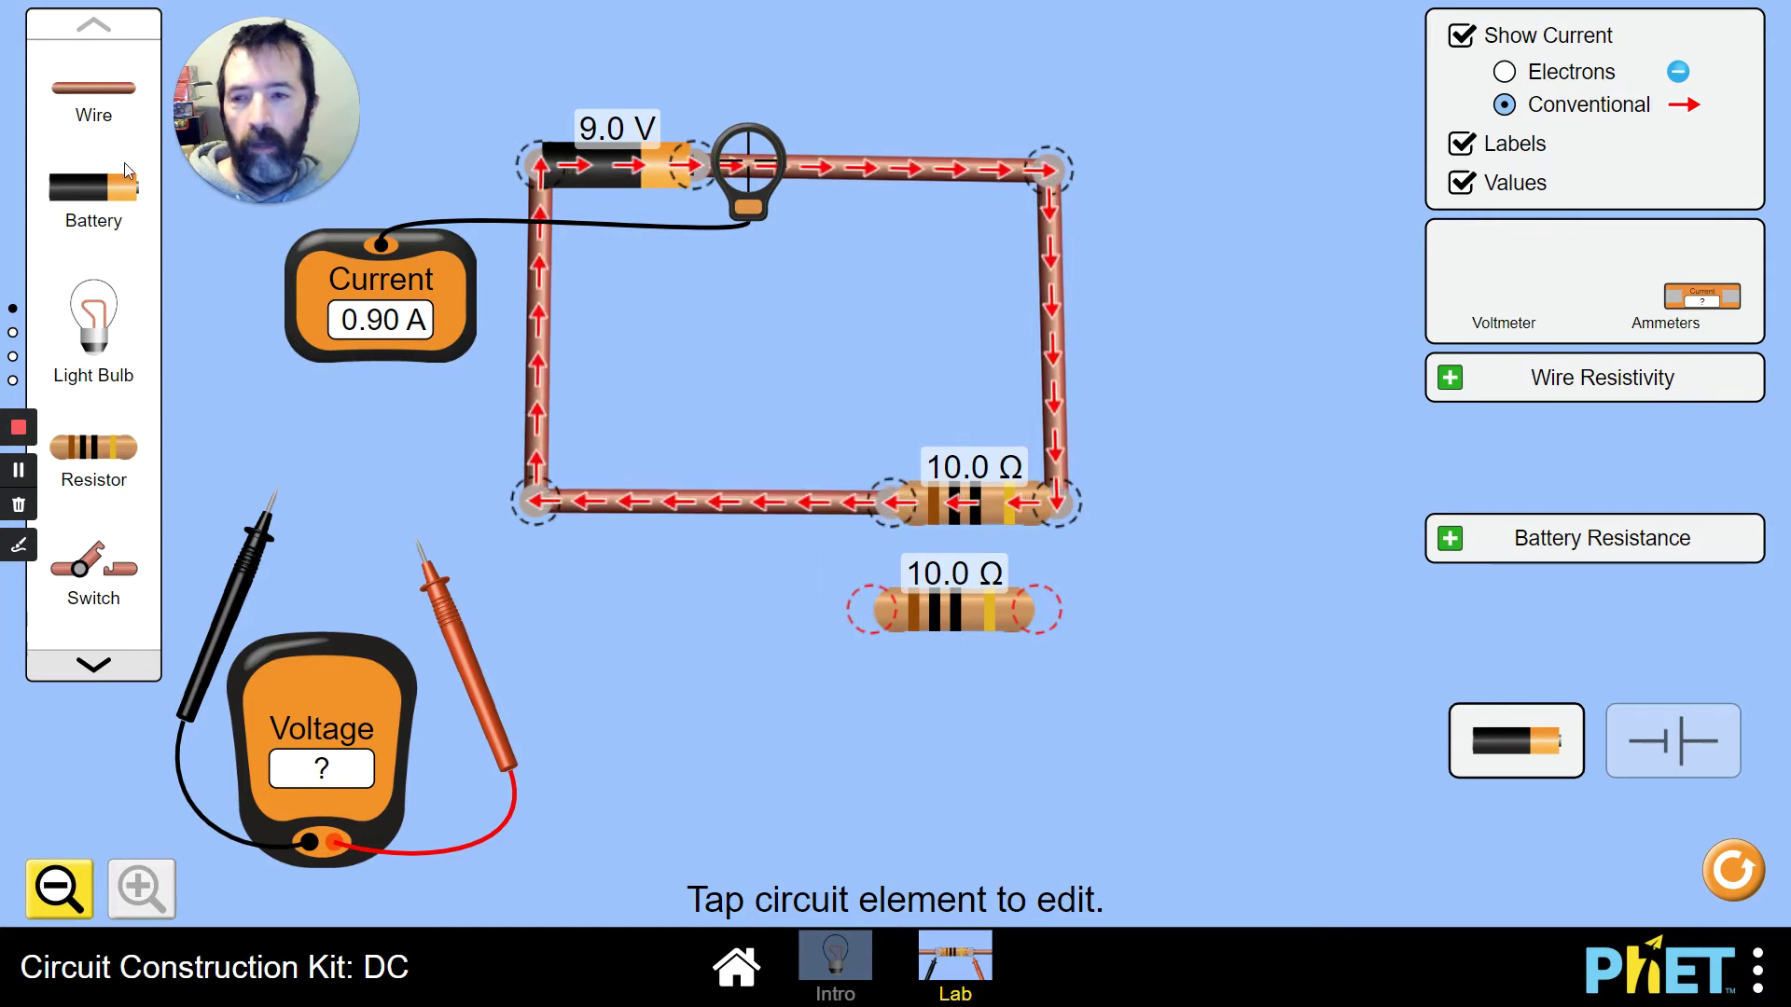
Add a wire to each end of the lower resistor, join one to the upper resistor's left junction, and split the lower resistor's left joint.
left_click_drag(94, 87, 833, 561)
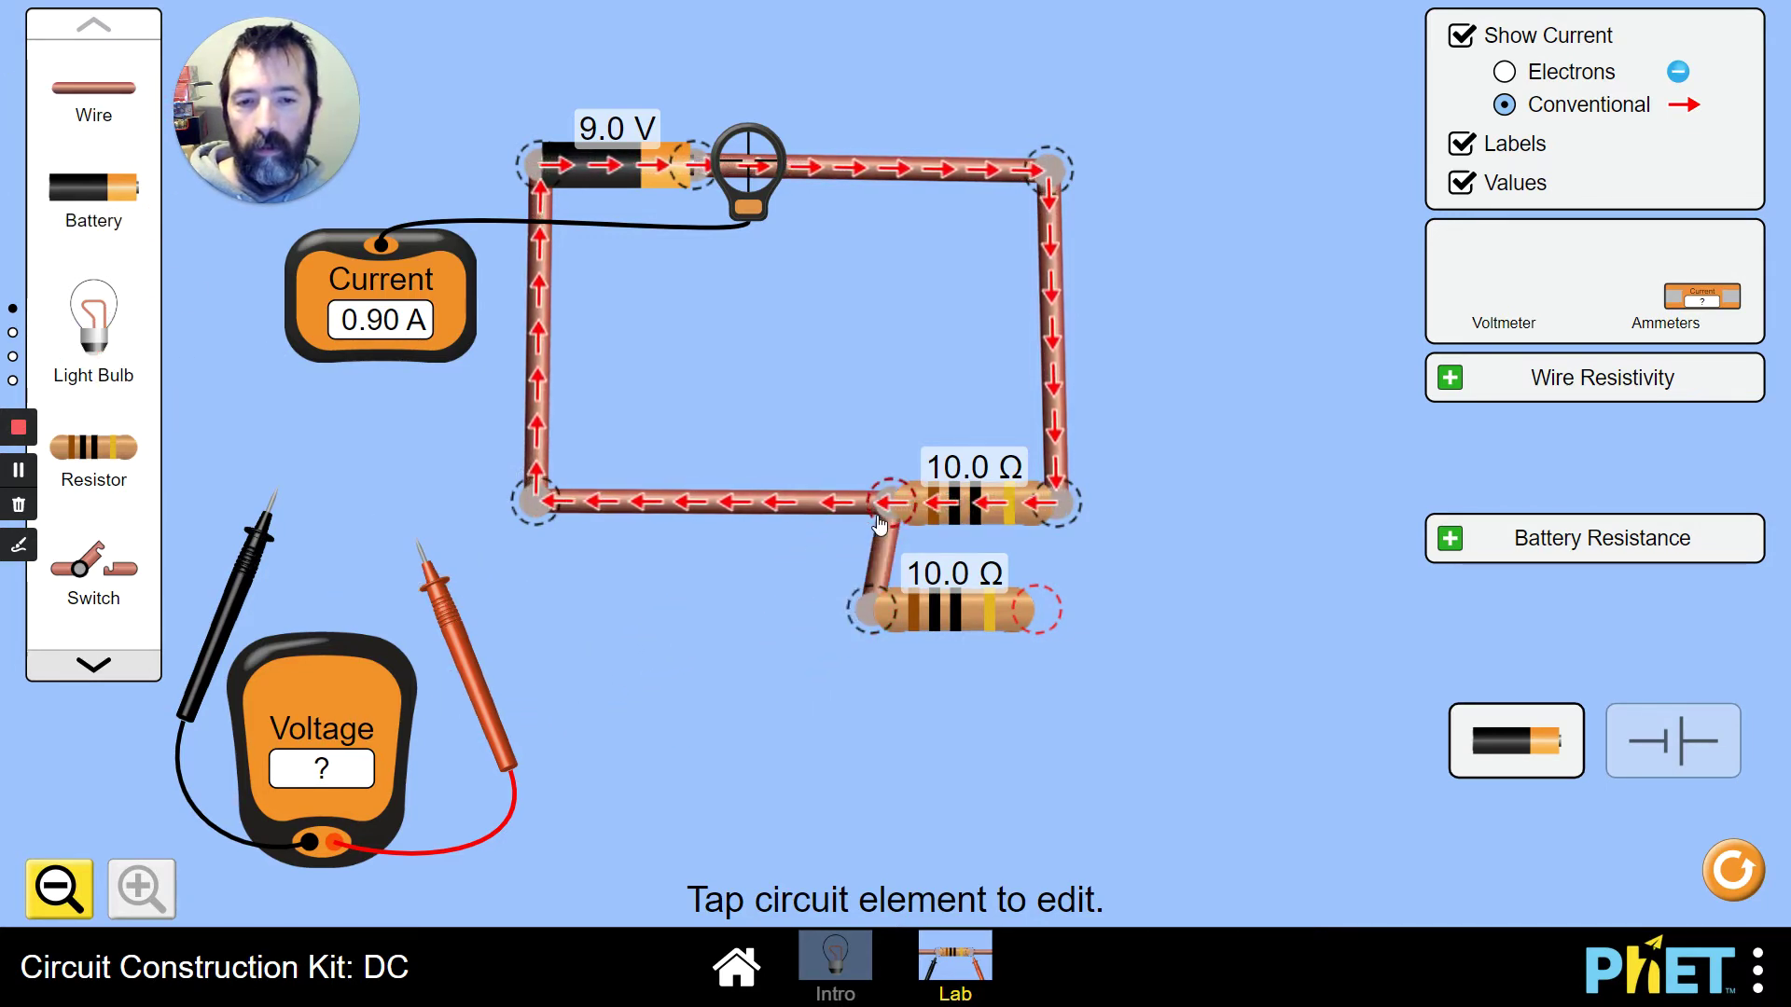
left_click_drag(82, 93, 1132, 638)
left_click(884, 619)
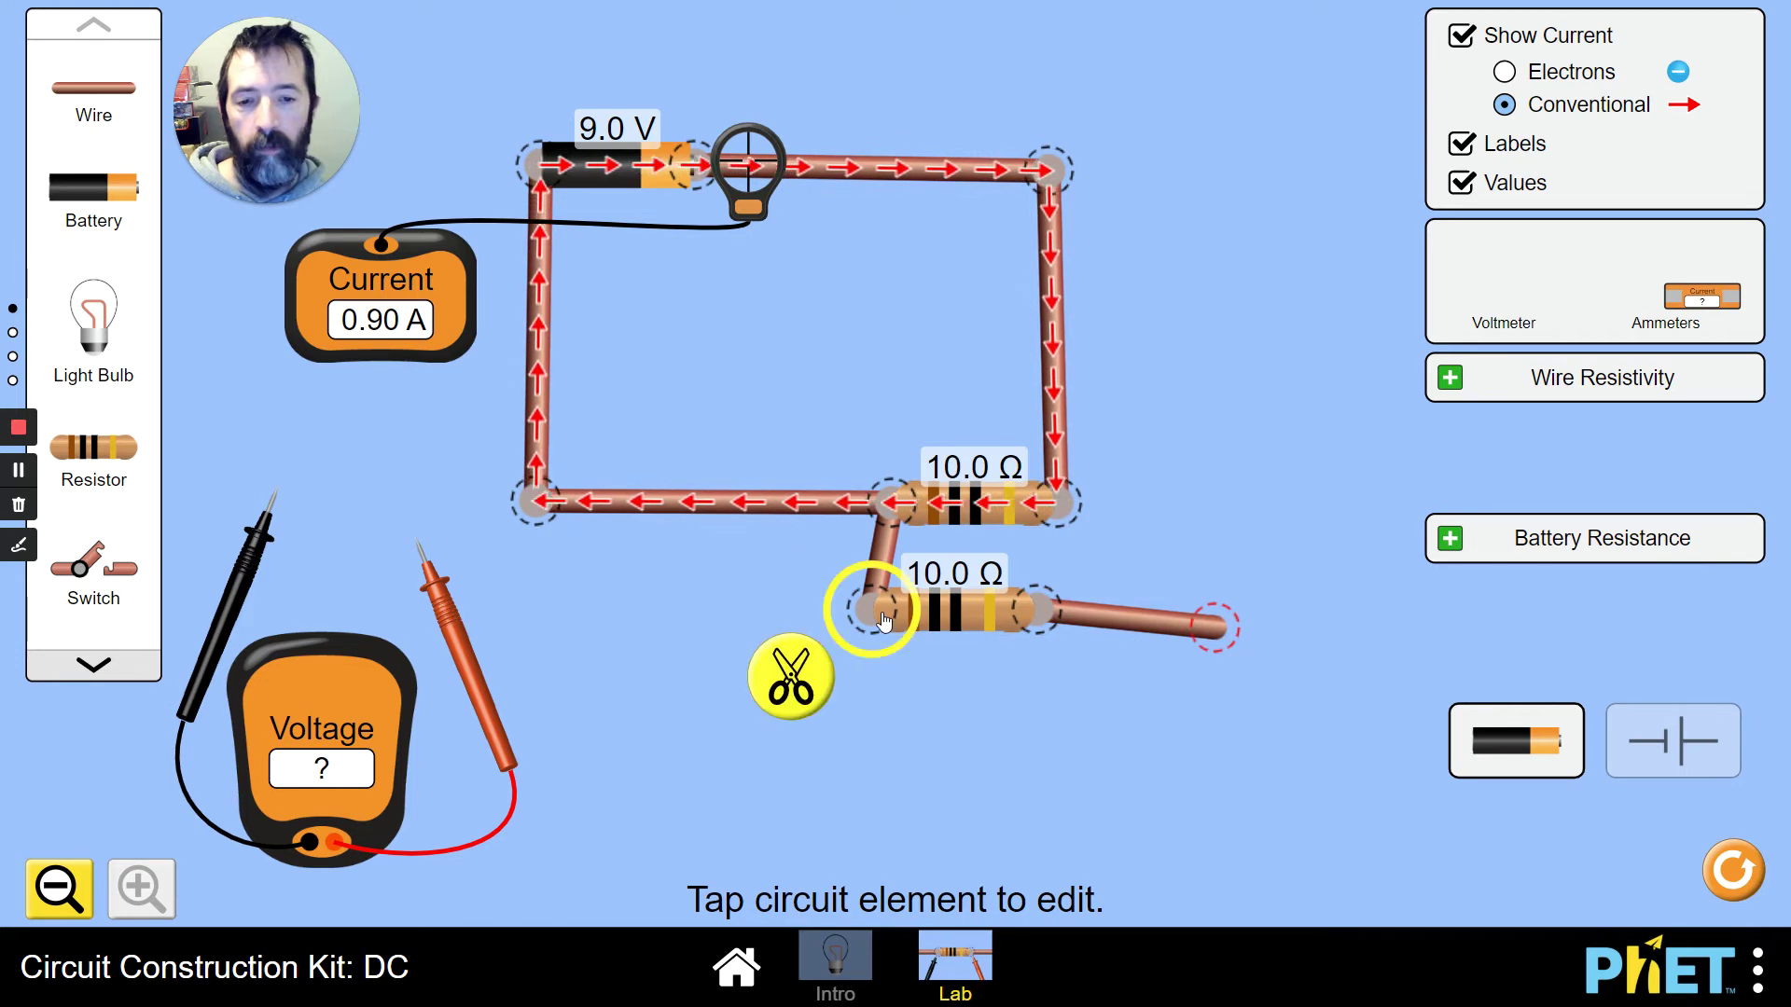
left_click(791, 678)
left_click_drag(842, 607, 749, 665)
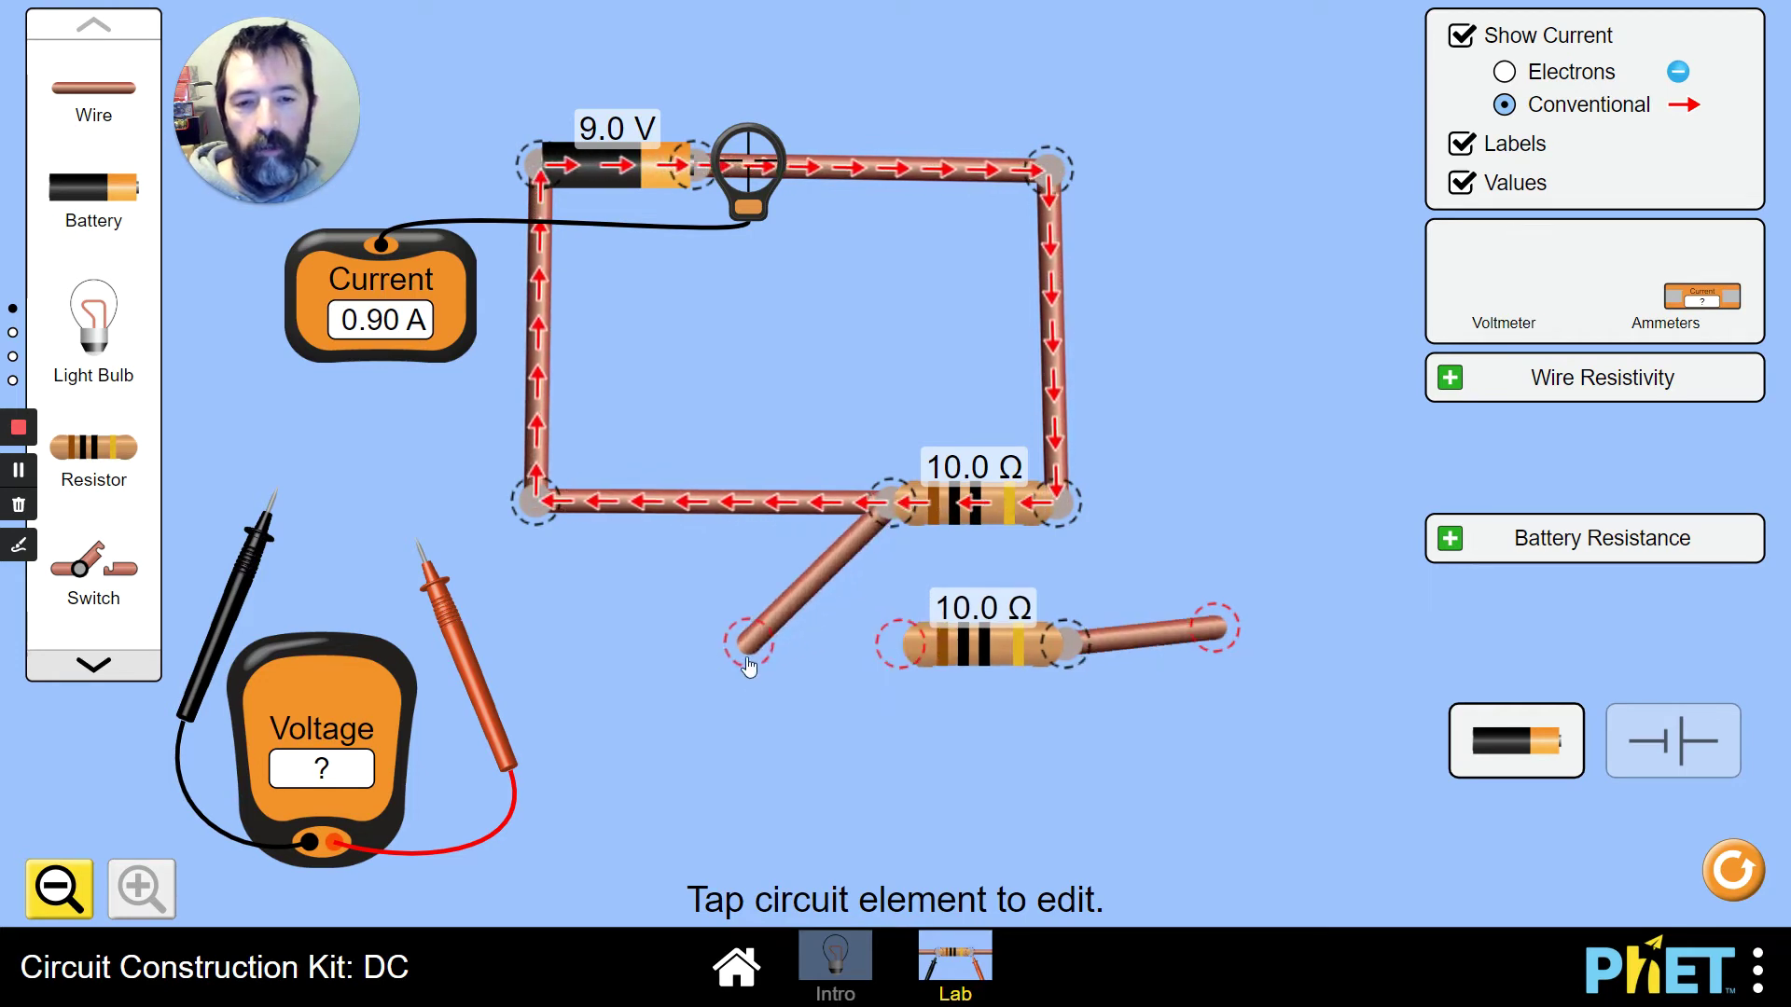
Connect both side wires so the second resistor is in parallel with the first, and move it closer beneath it.
left_click_drag(1227, 619, 1094, 518)
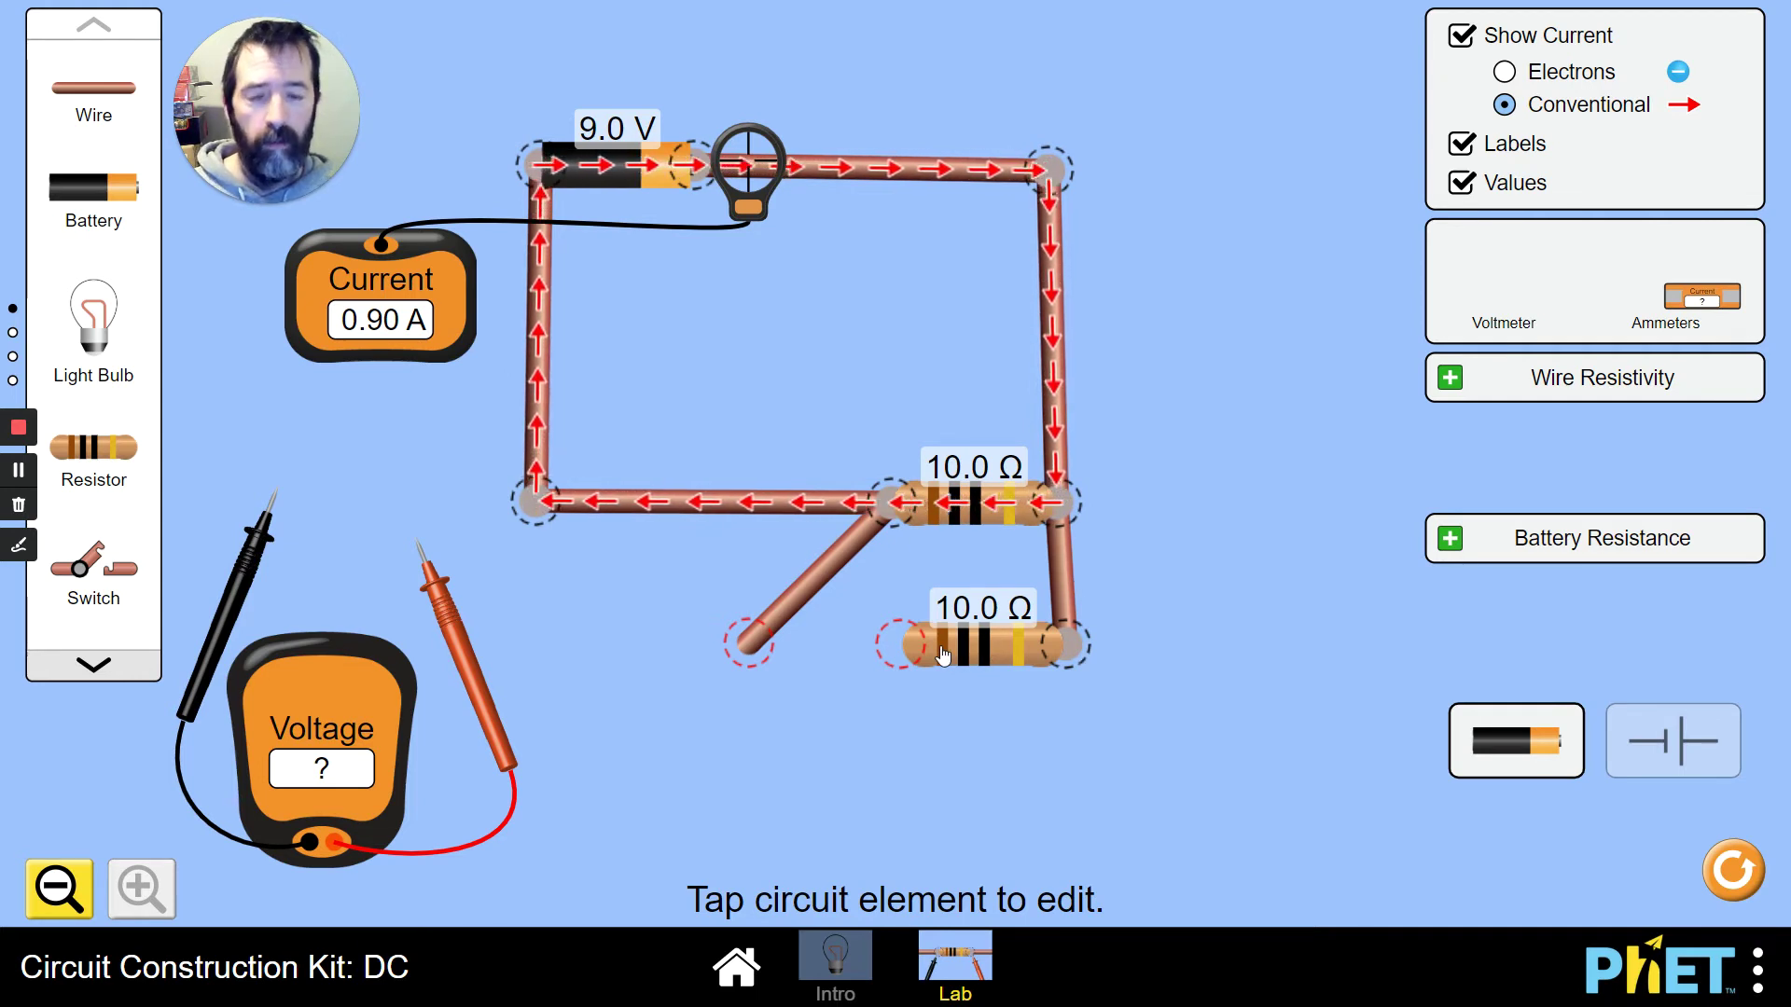
left_click(755, 643)
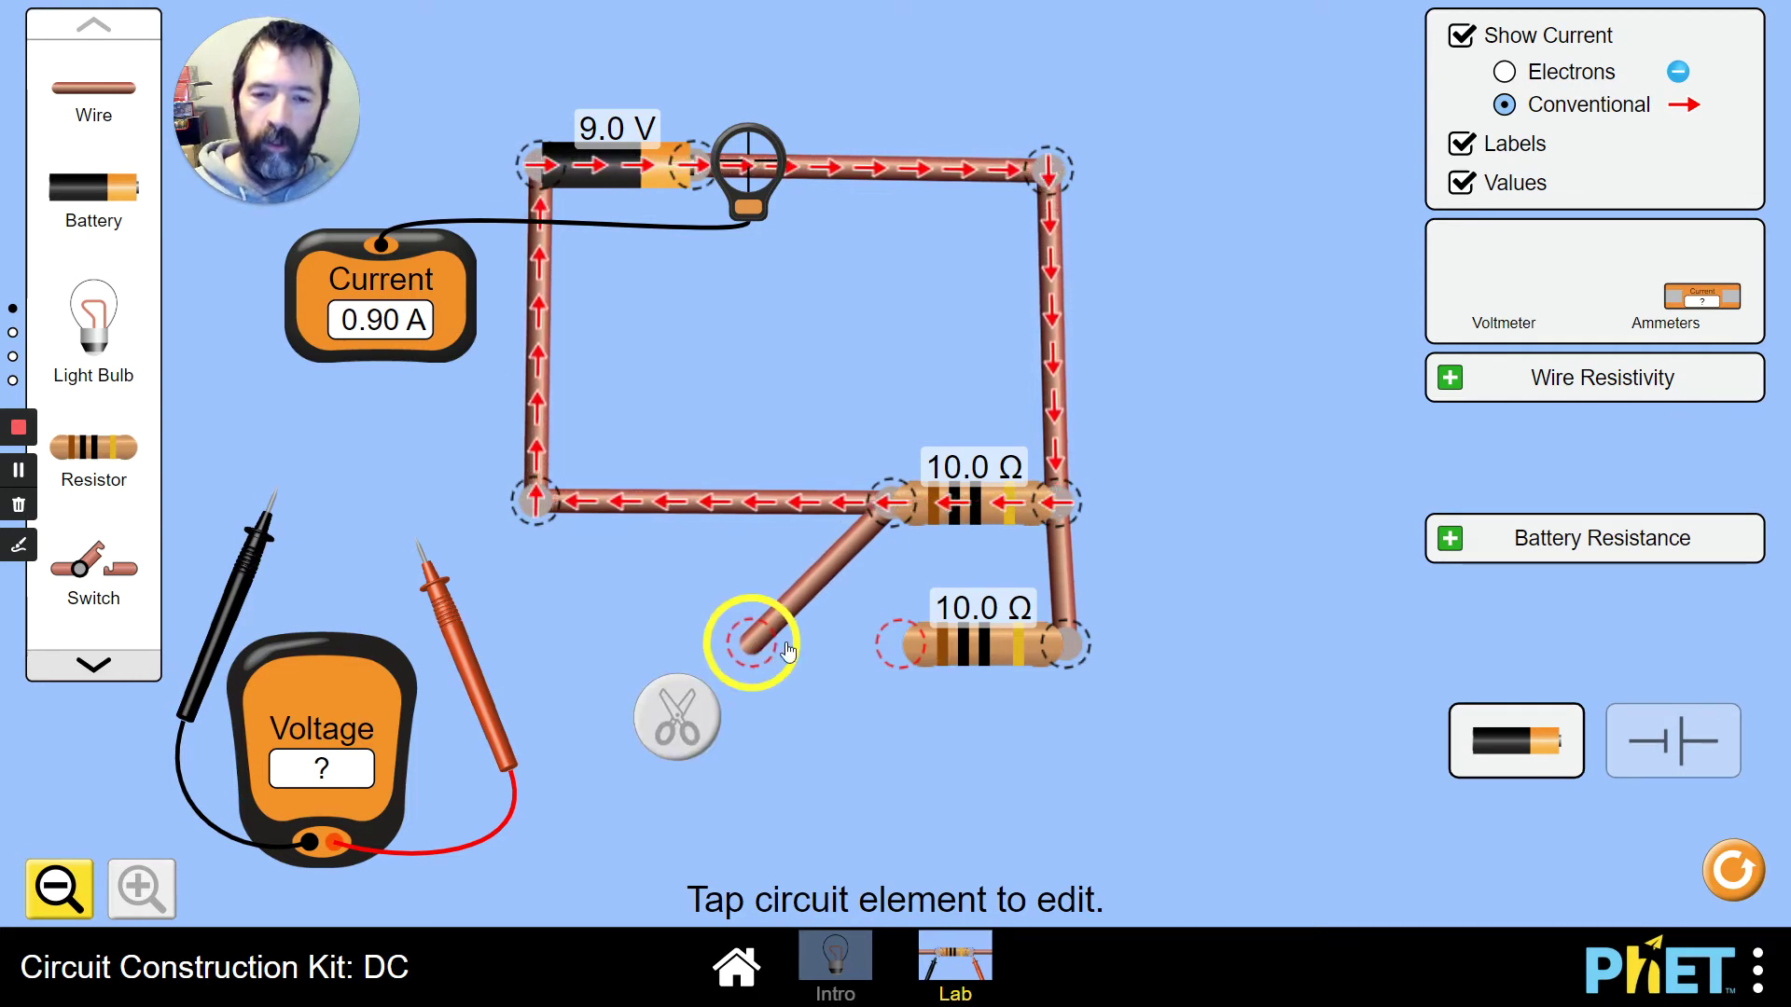
left_click_drag(788, 650, 810, 650)
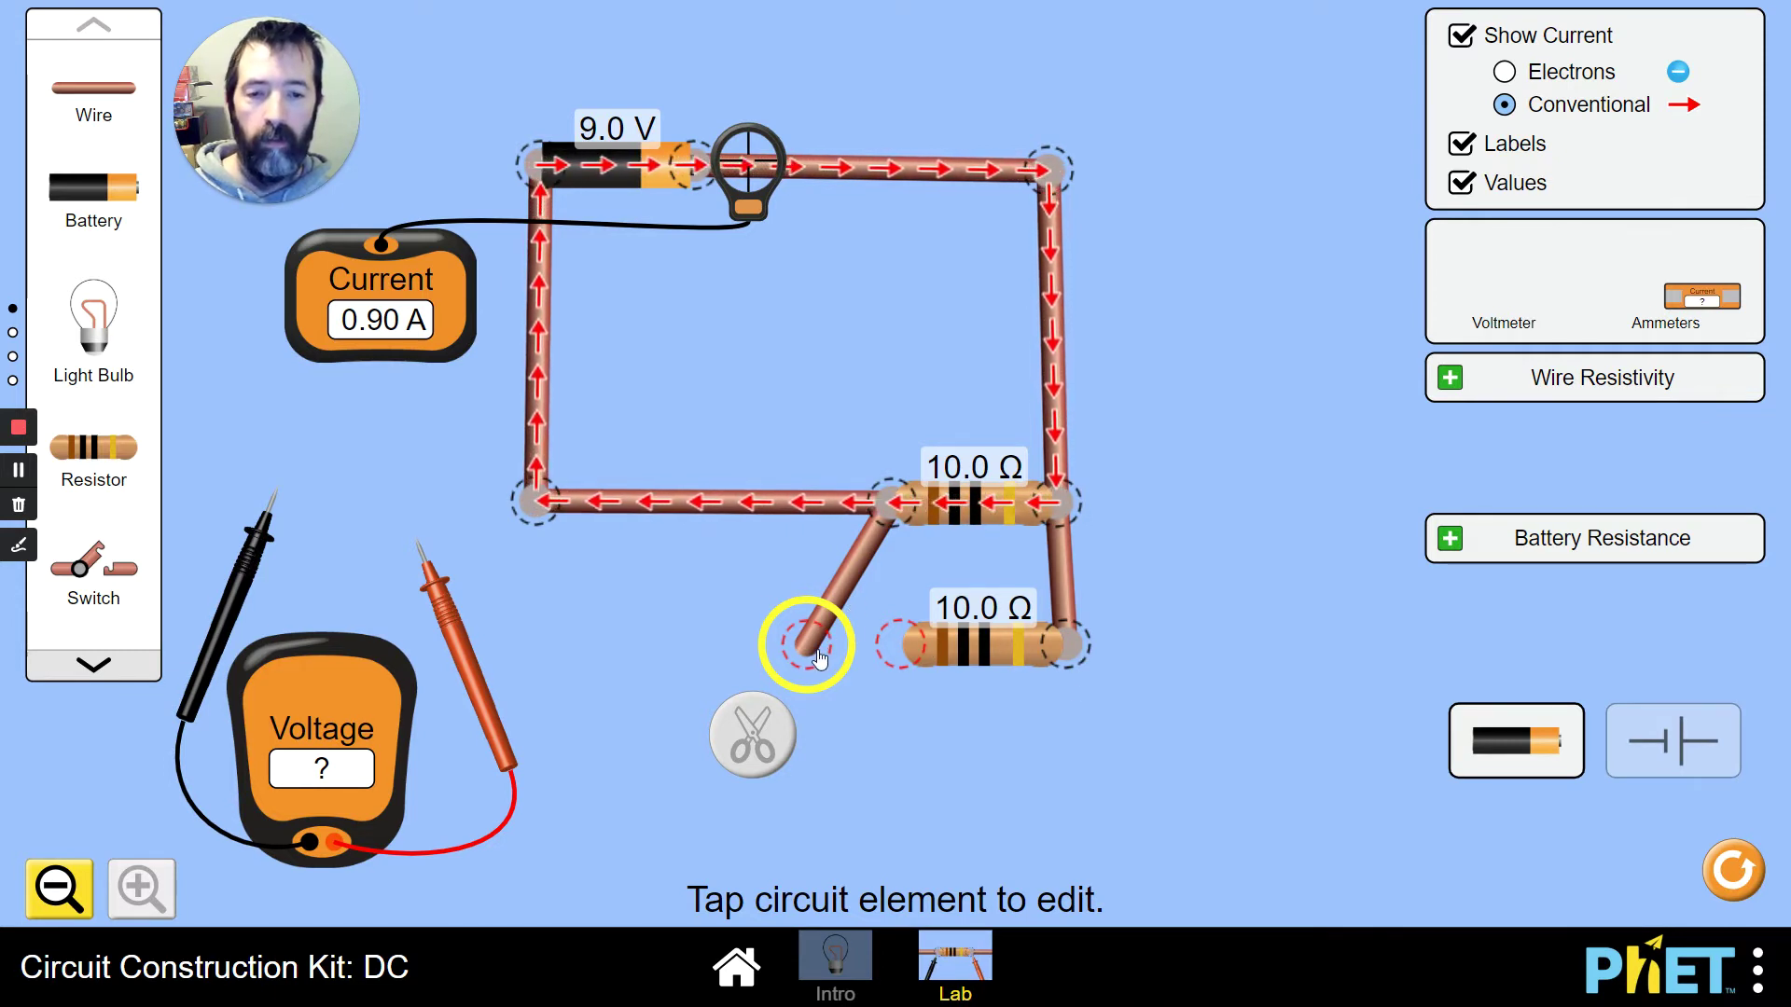
left_click_drag(818, 655, 900, 643)
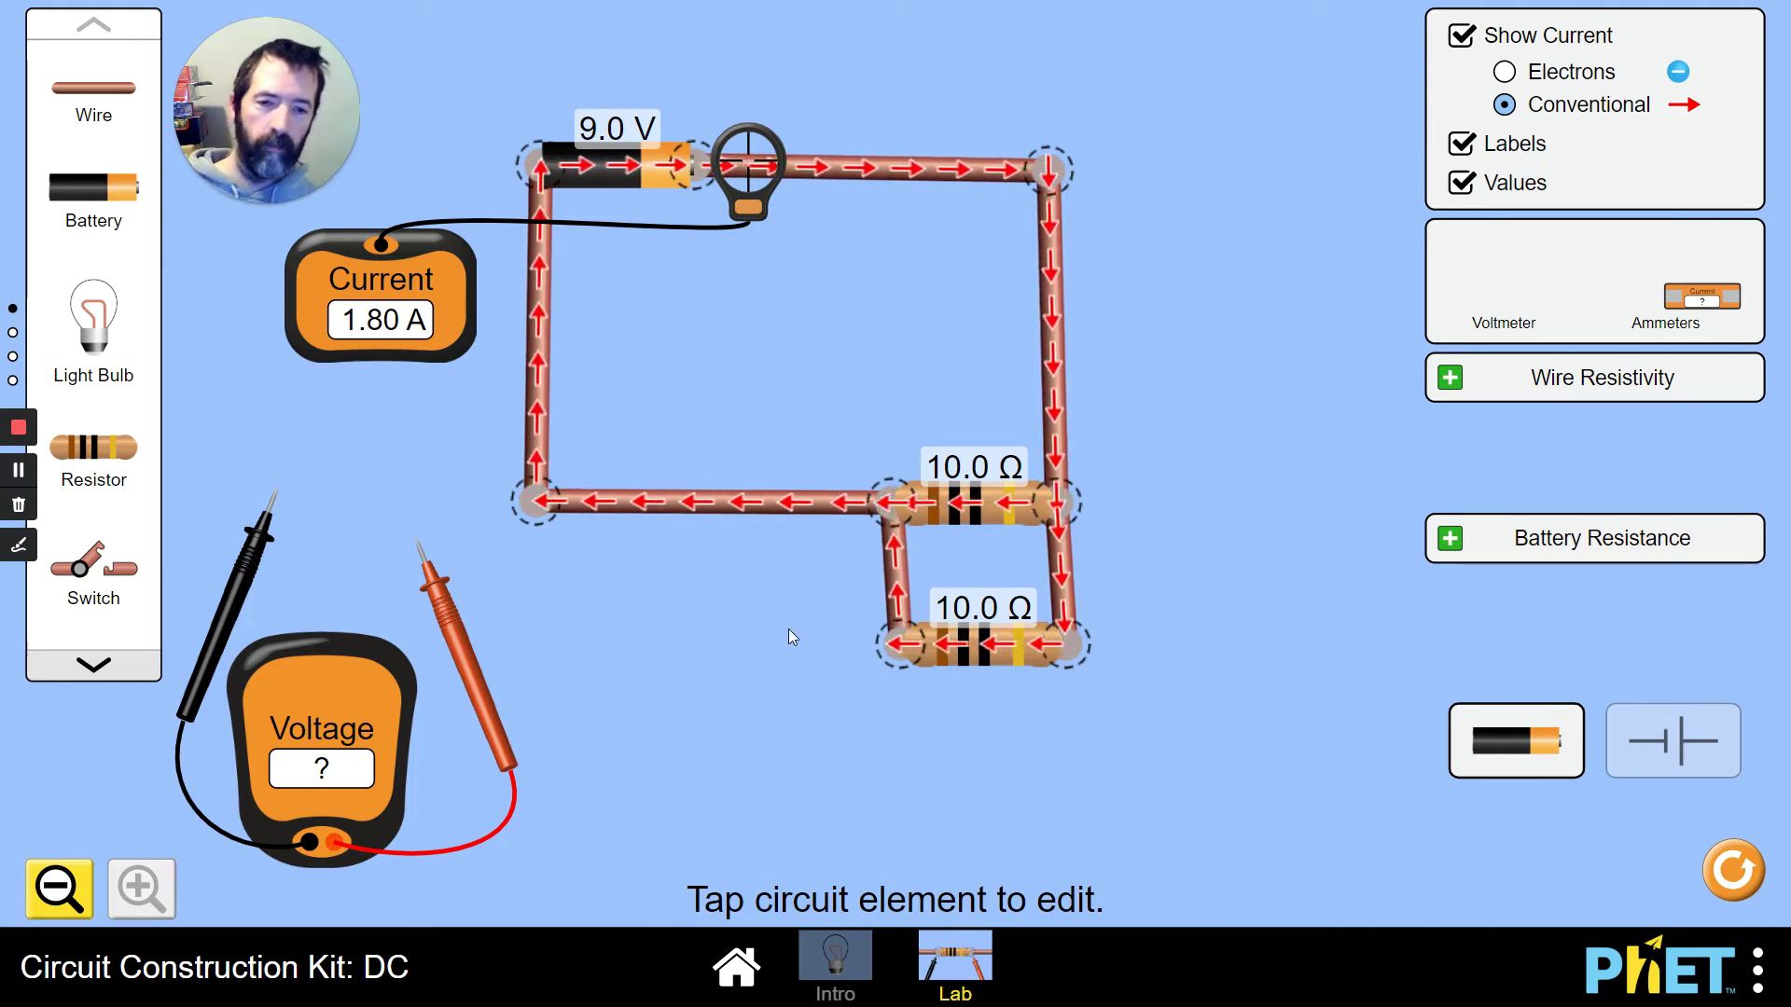
left_click_drag(988, 646, 981, 616)
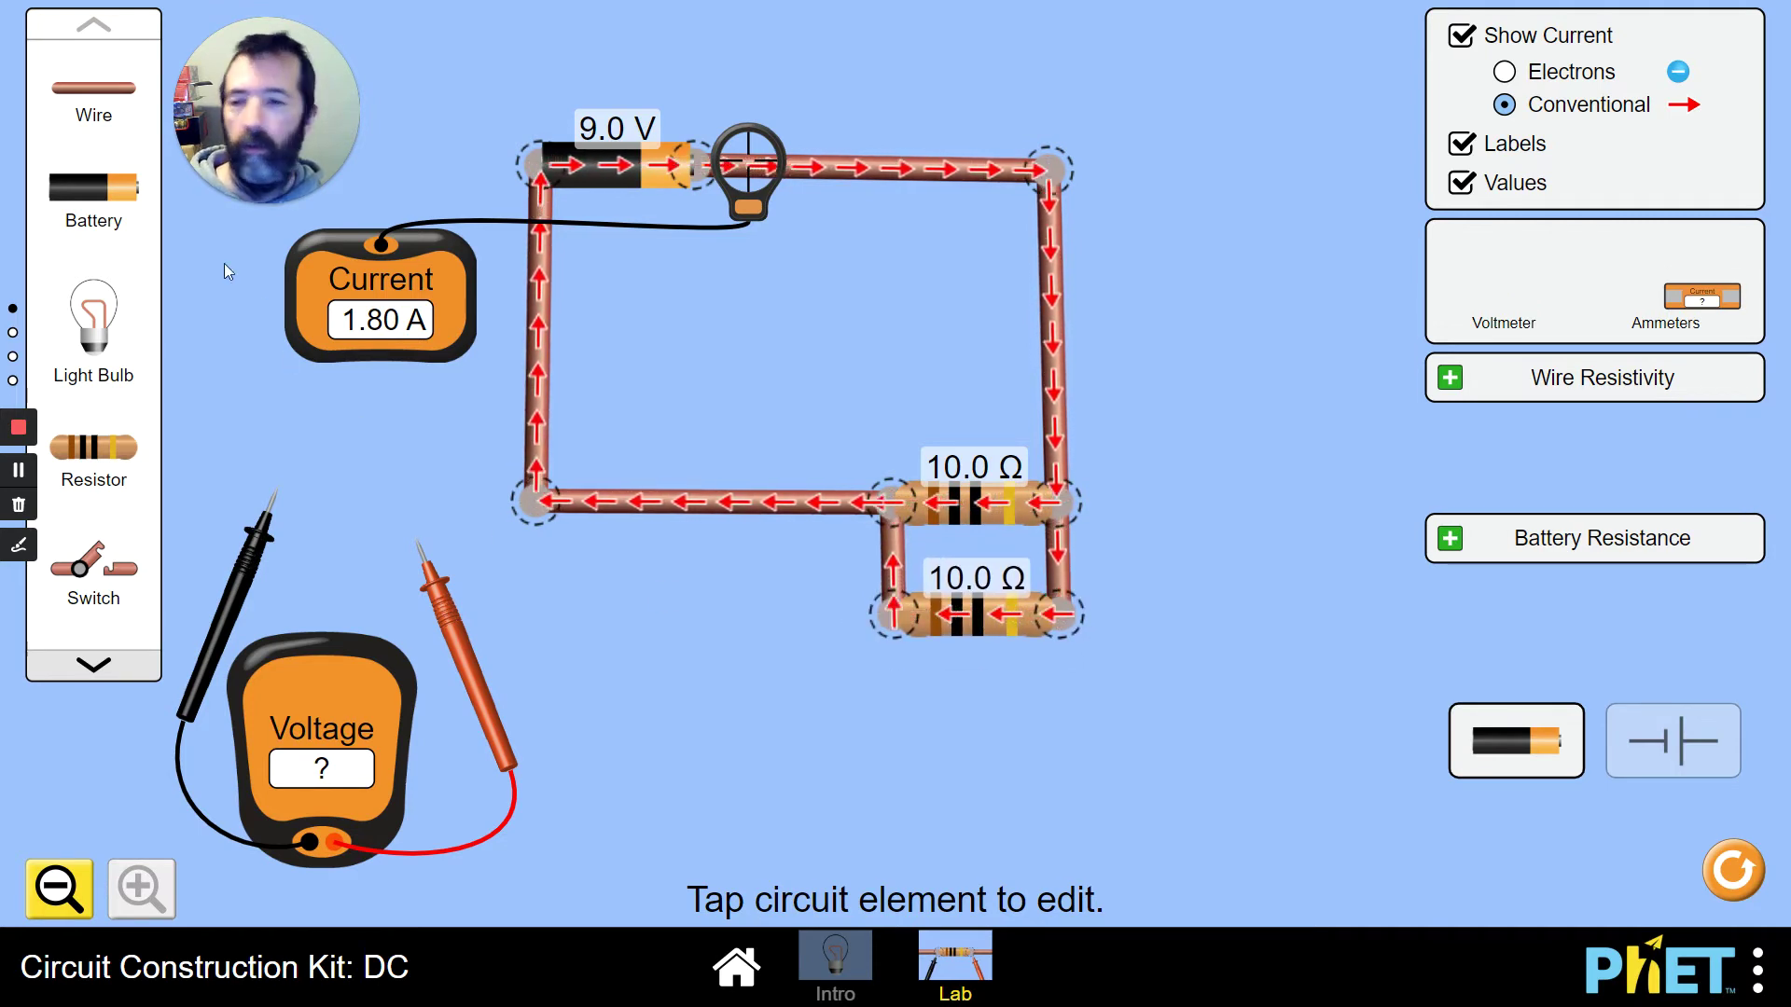
Add a third 10 Ω resistor below the other two and connect it in parallel with a wire at each end.
left_click_drag(105, 433, 973, 726)
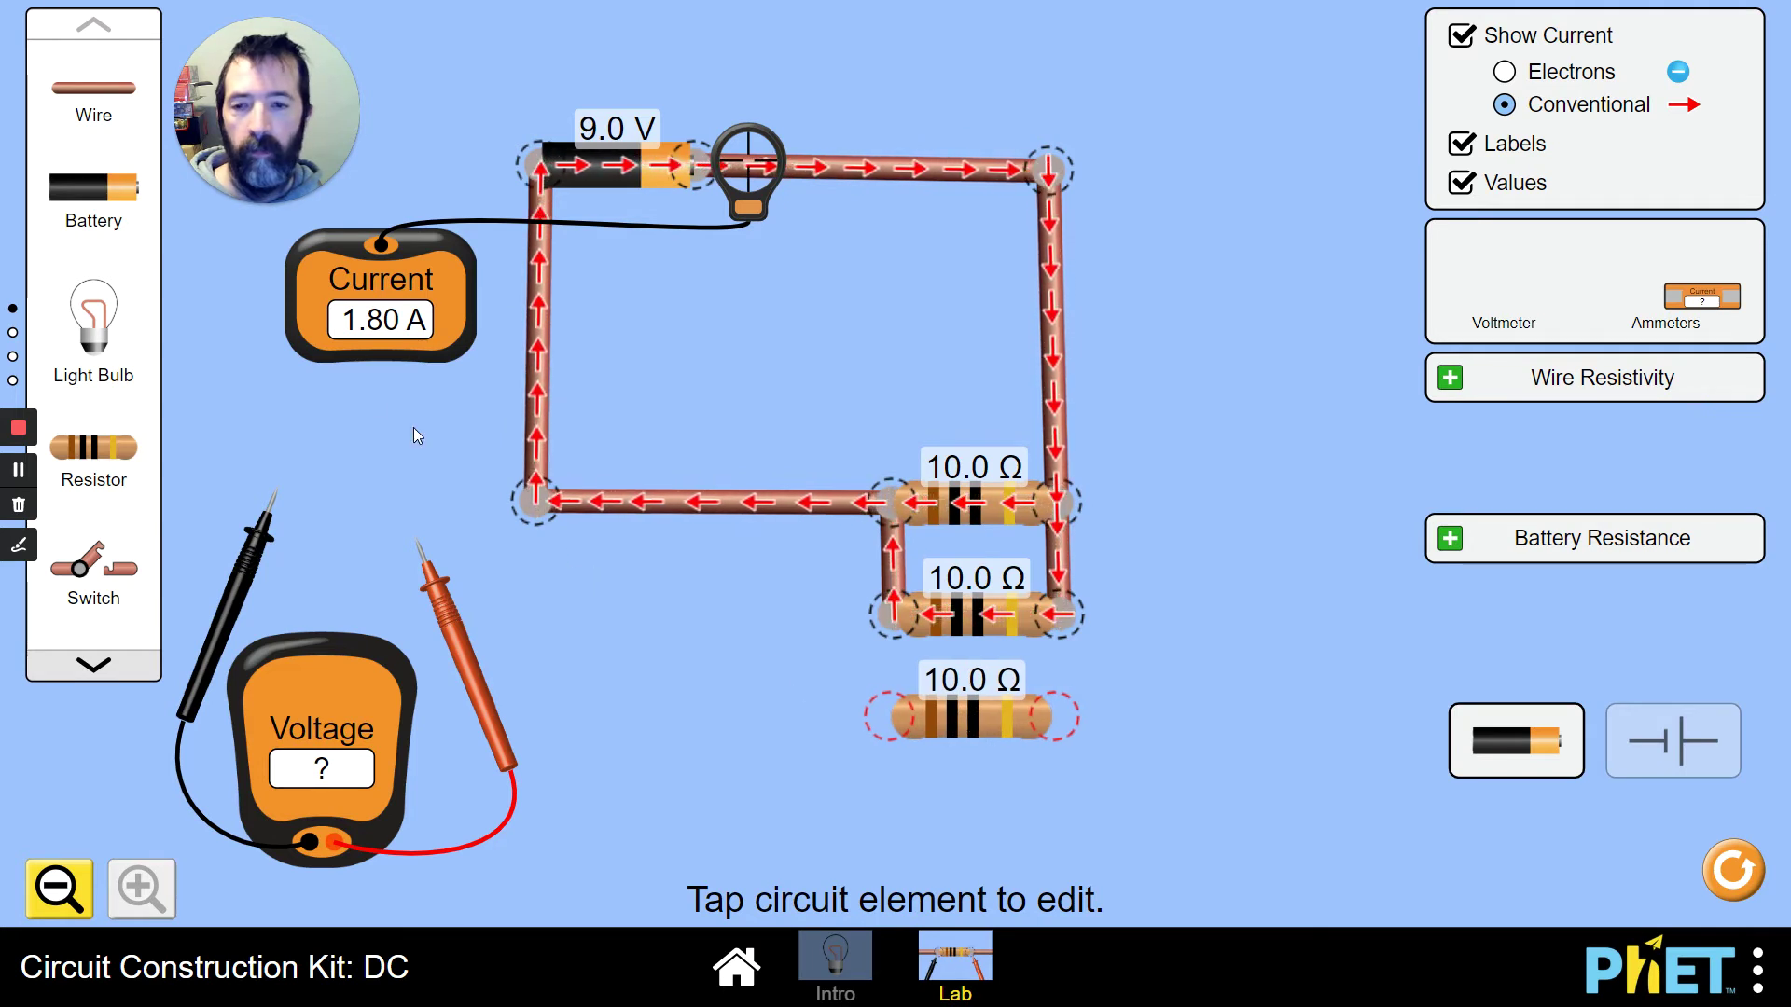
left_click_drag(129, 101, 886, 718)
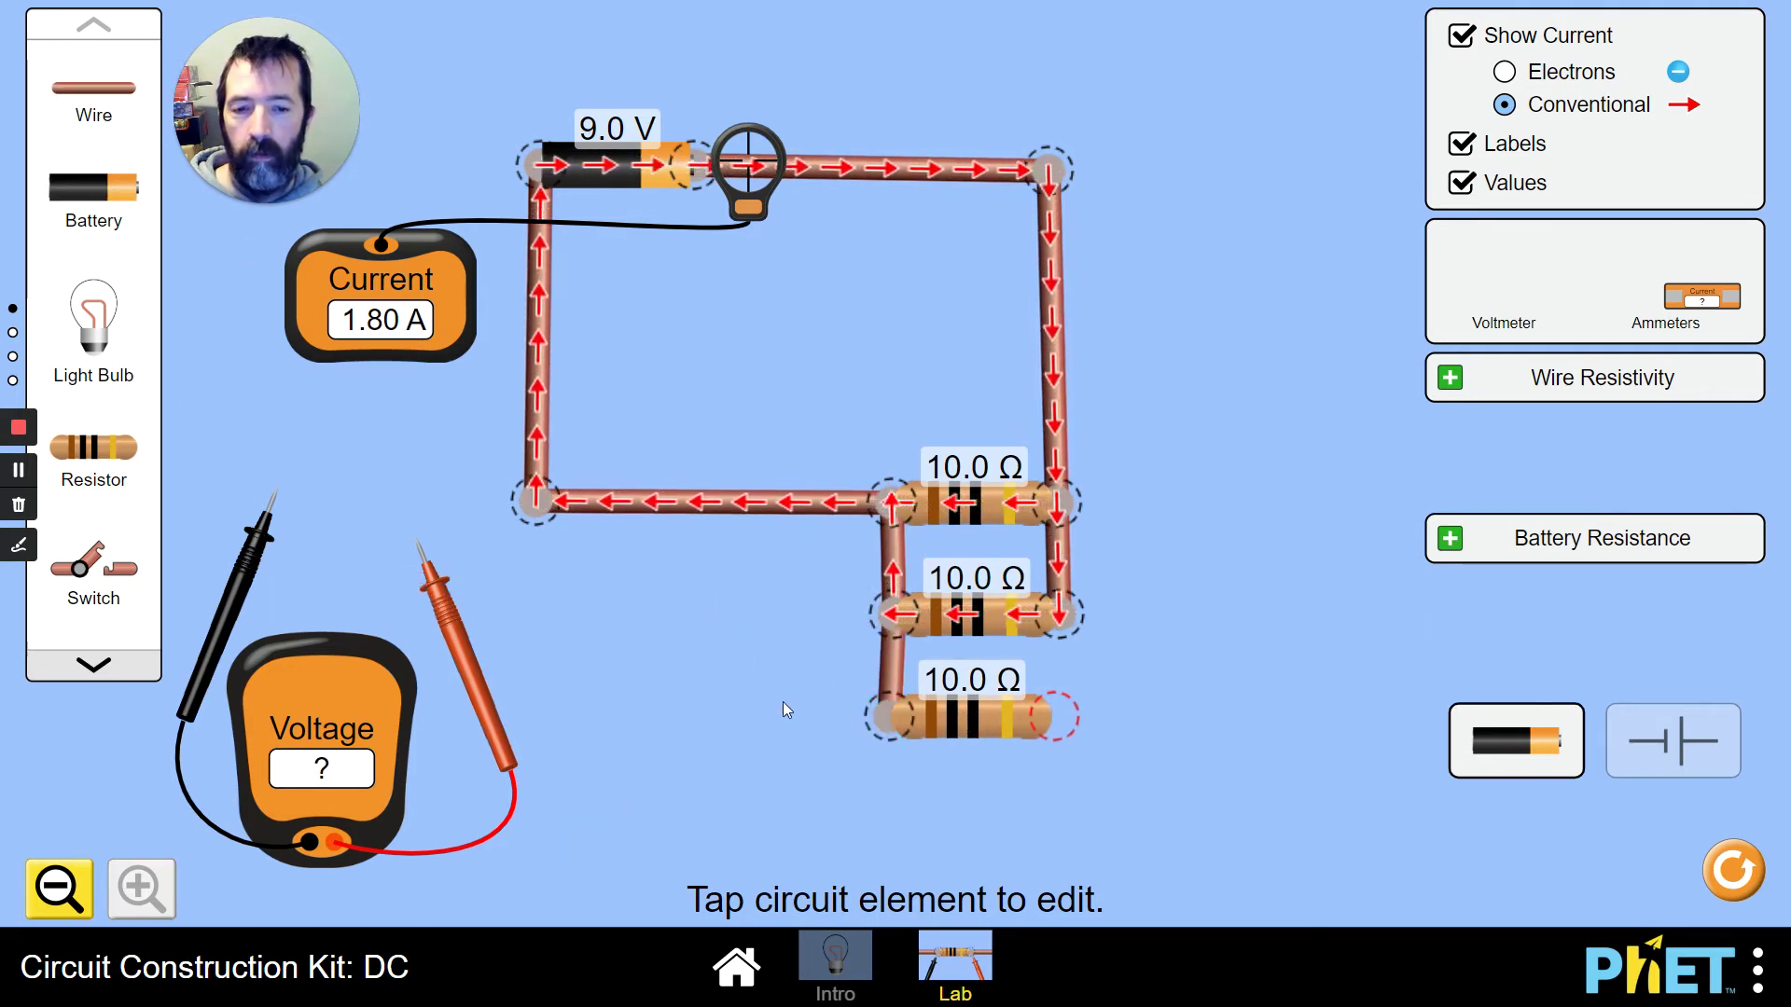
left_click_drag(79, 90, 1063, 616)
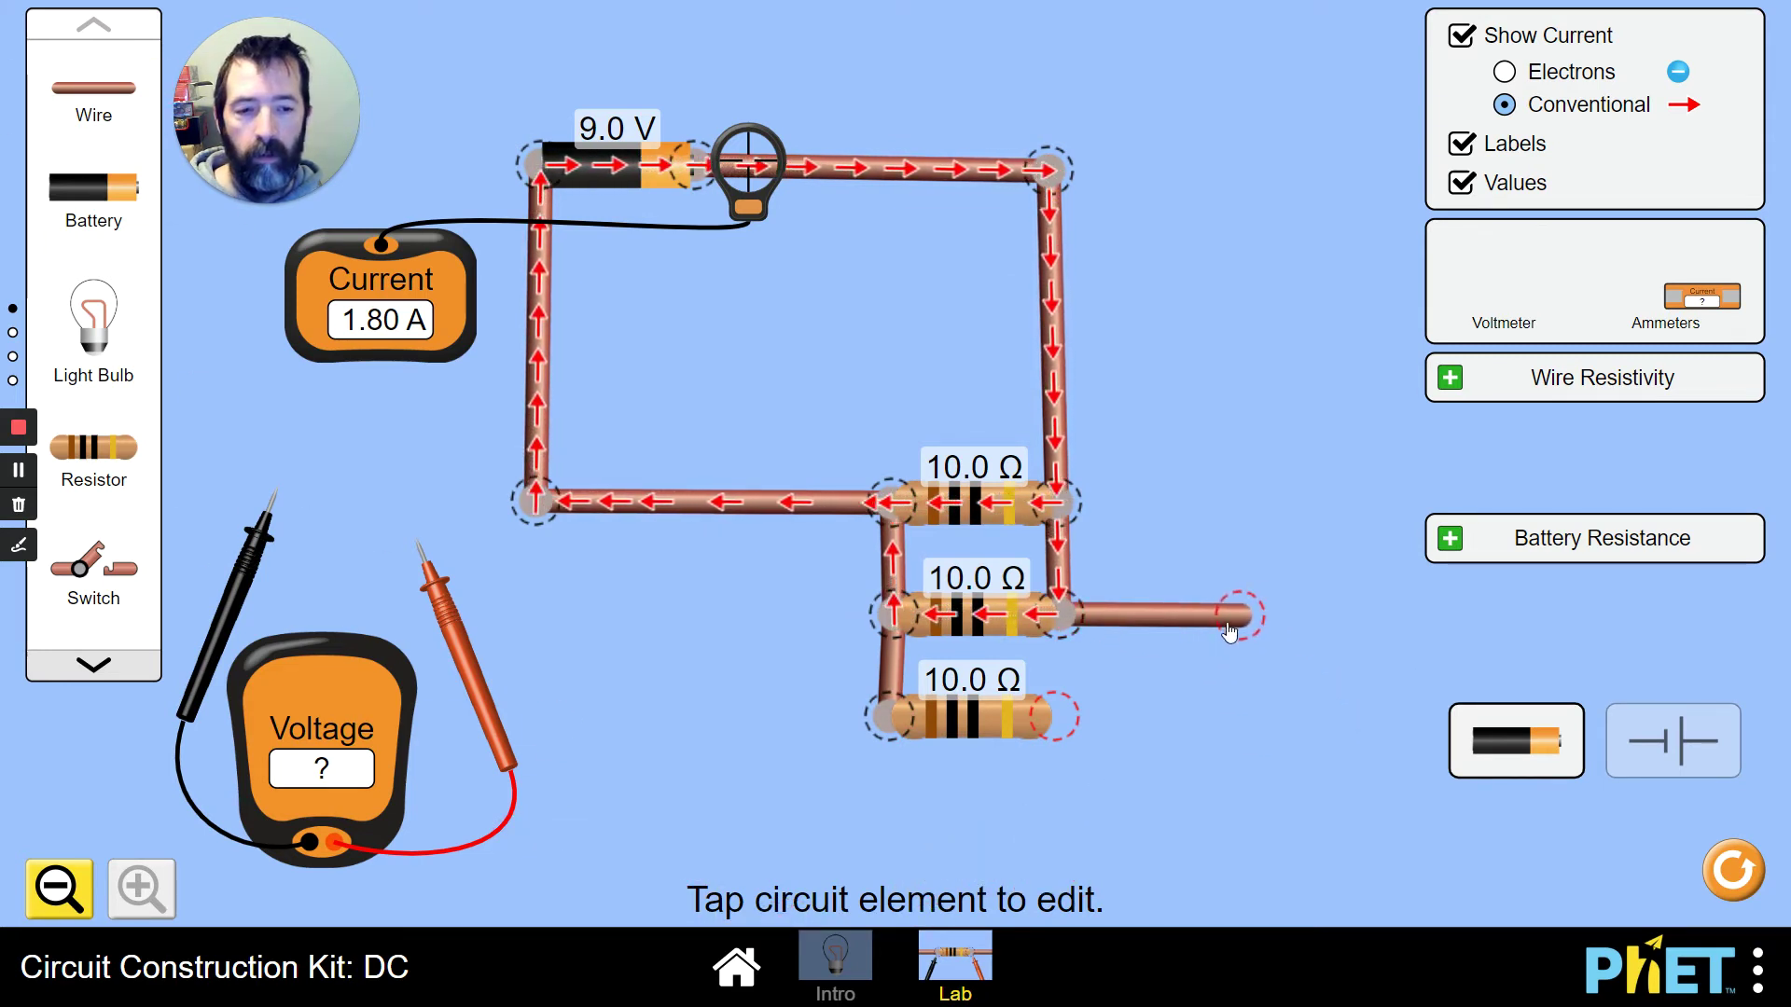
left_click_drag(1274, 620, 1080, 730)
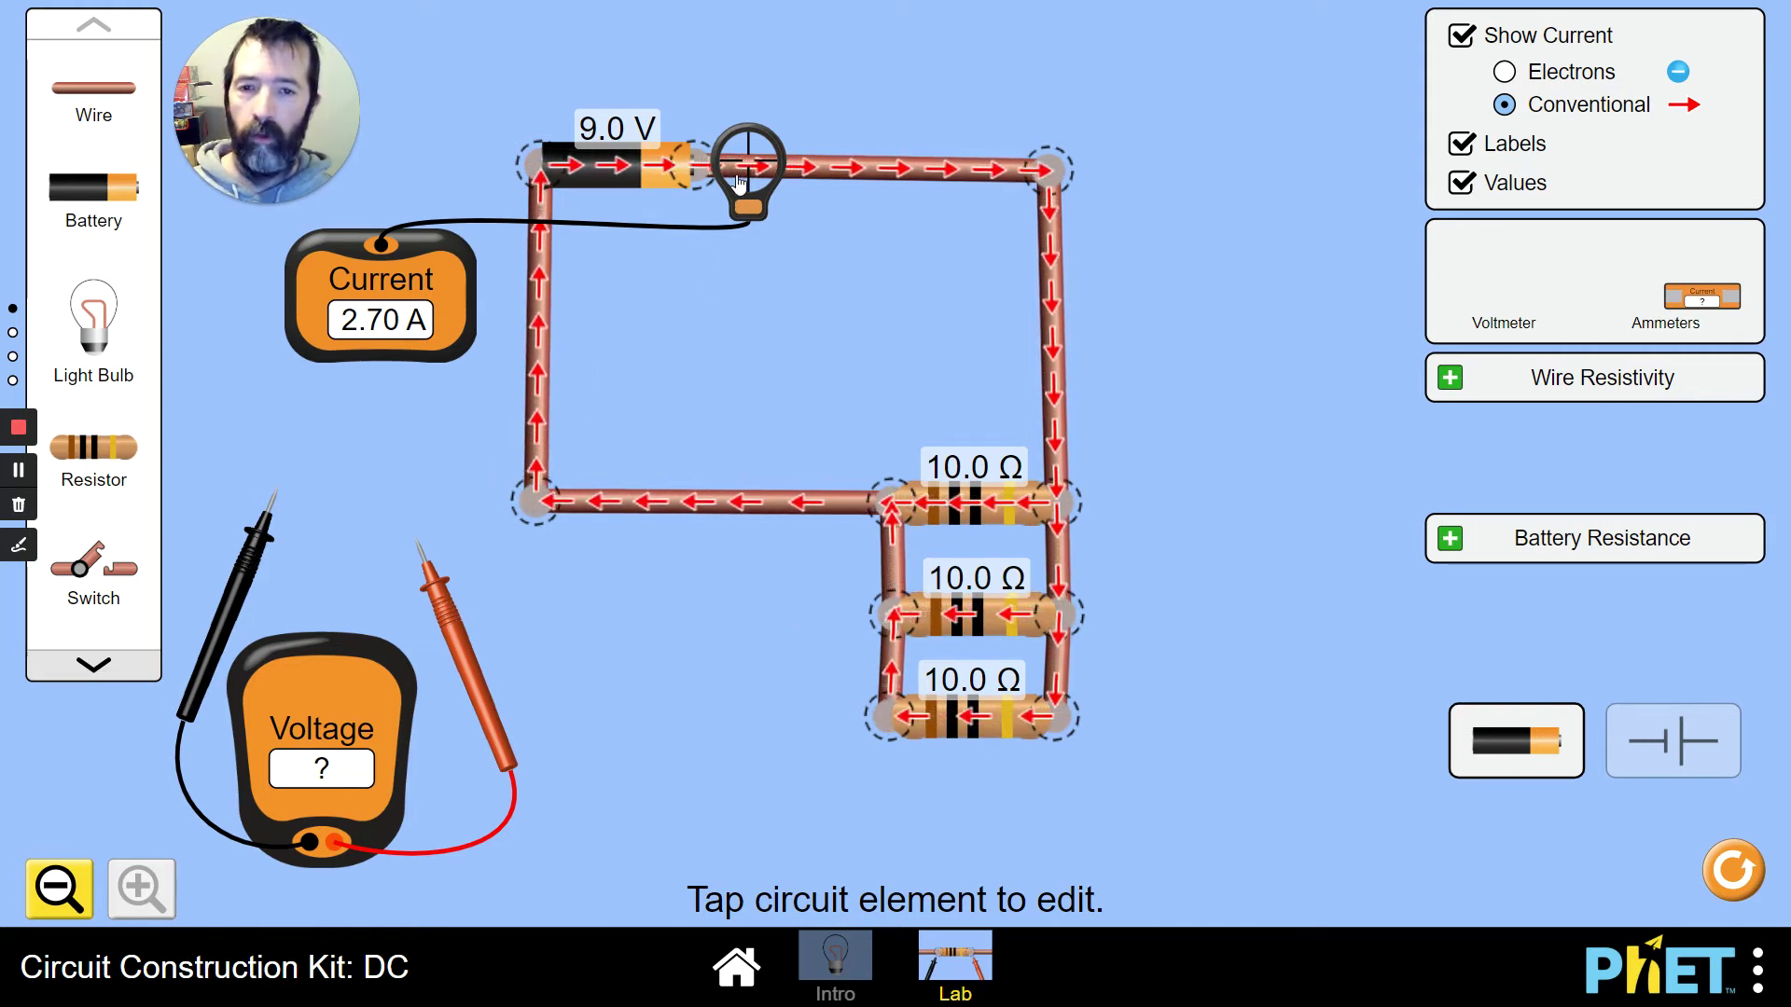
Measure the current through the bottom resistor and in the left vertical wire with the ammeter.
left_click_drag(739, 182, 965, 734)
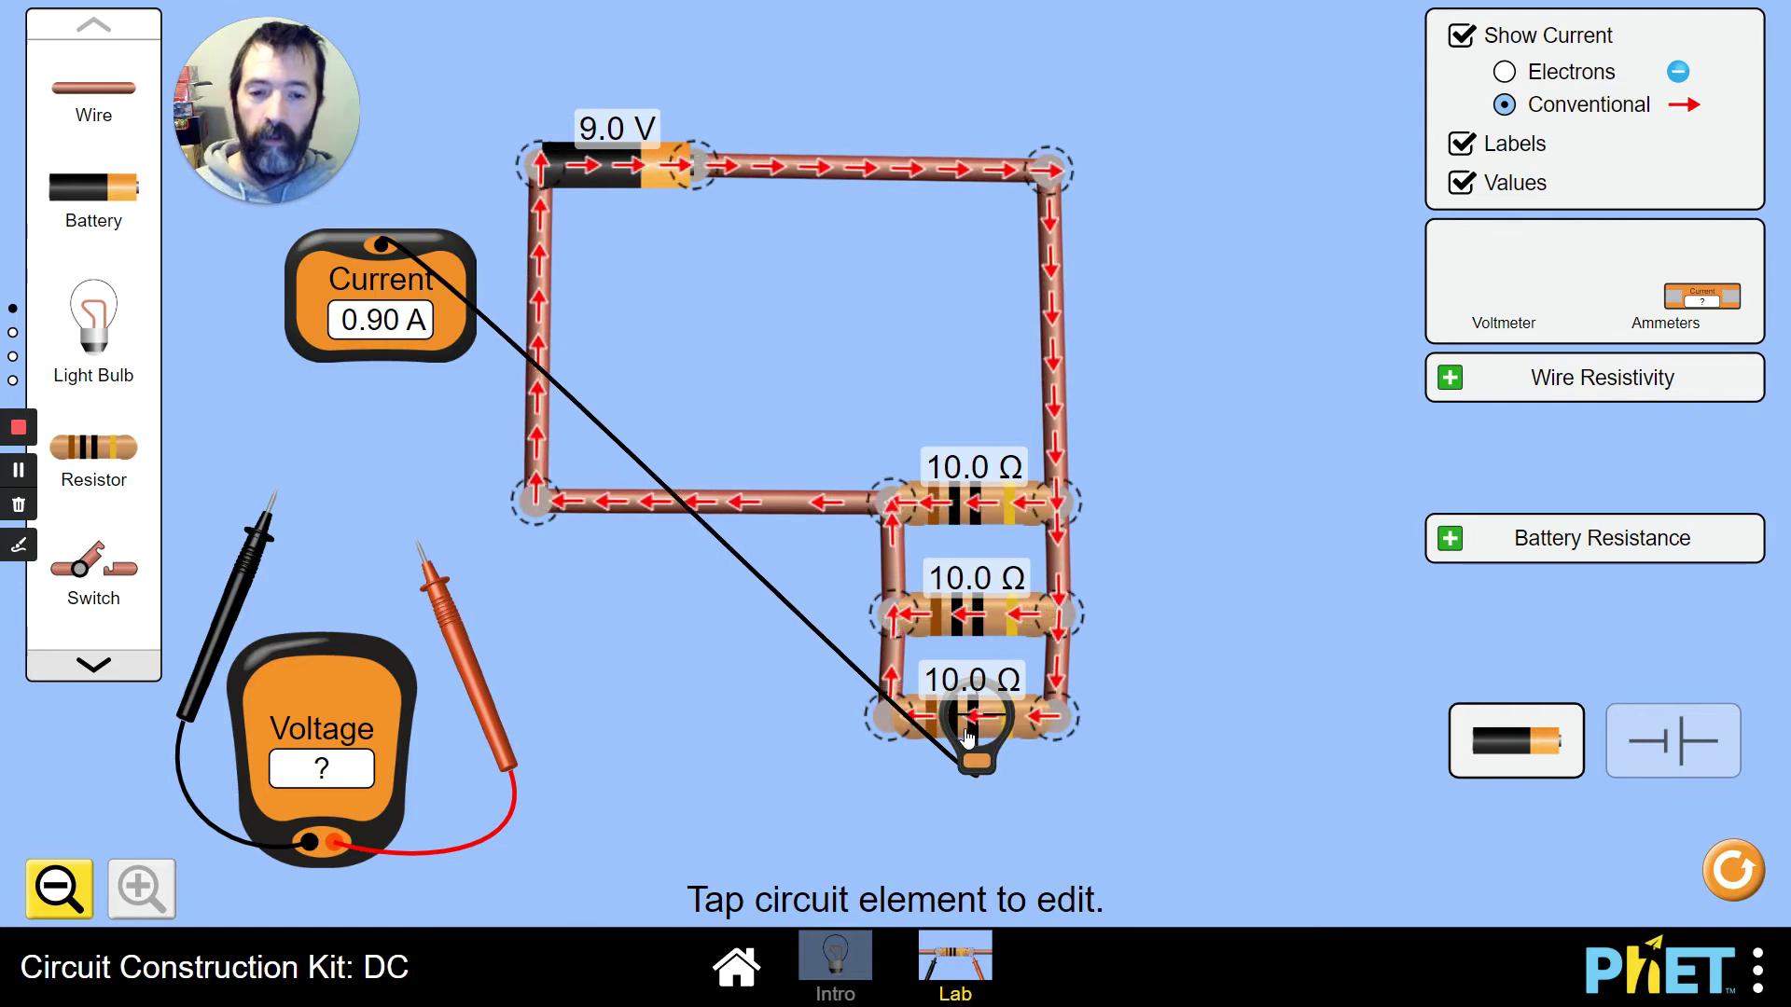
left_click_drag(882, 798, 674, 764)
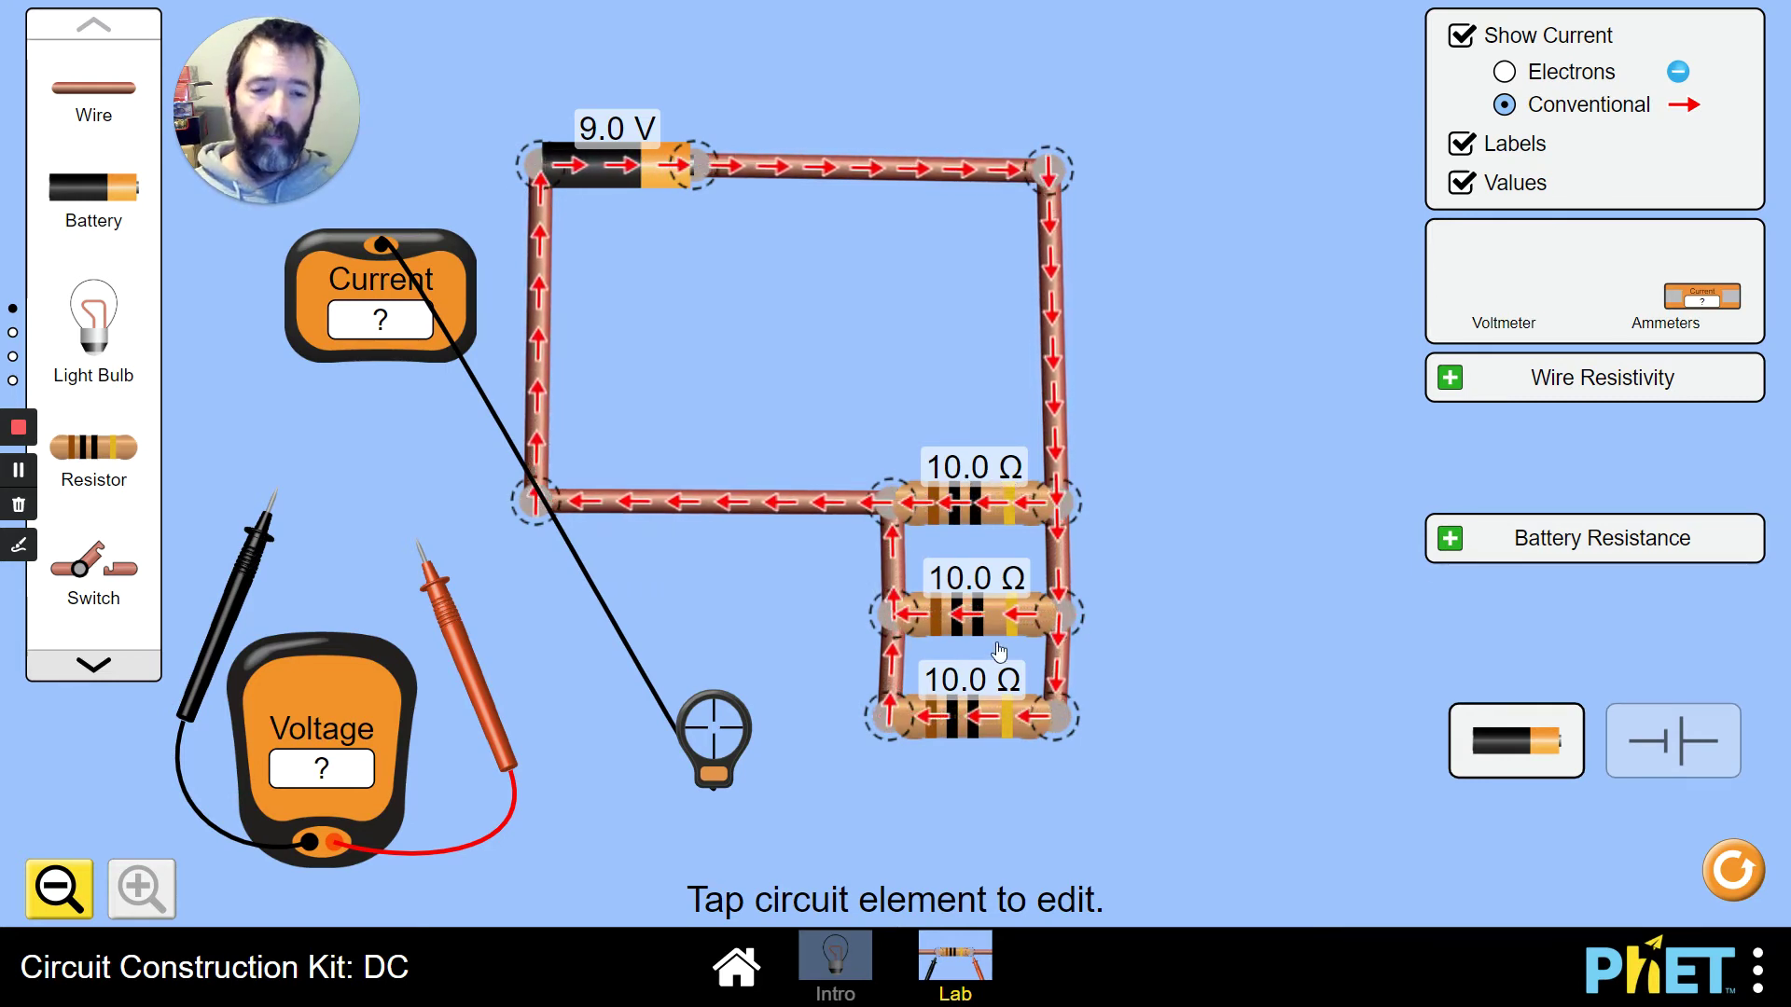
left_click_drag(726, 749, 683, 541)
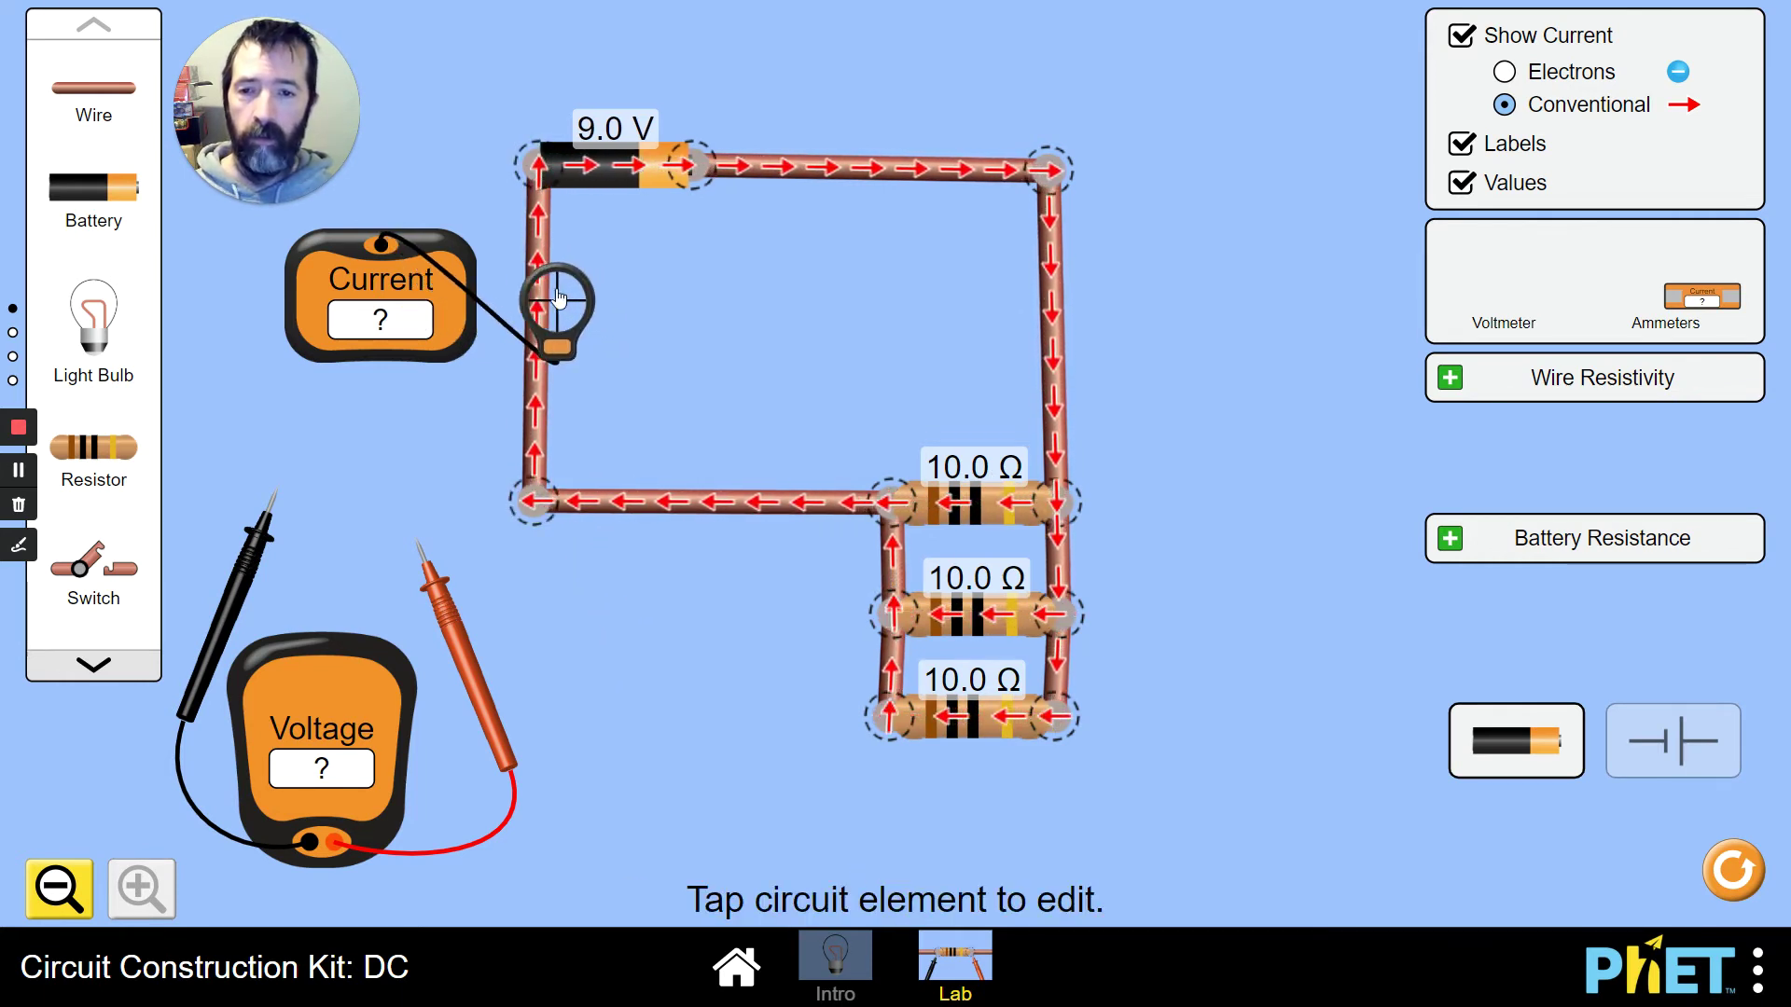
Measure the voltage across each of the three parallel resistors, from the lowest to the uppermost, and take both probes off the circuit.
left_click_drag(466, 657, 1100, 839)
left_click_drag(261, 569, 872, 788)
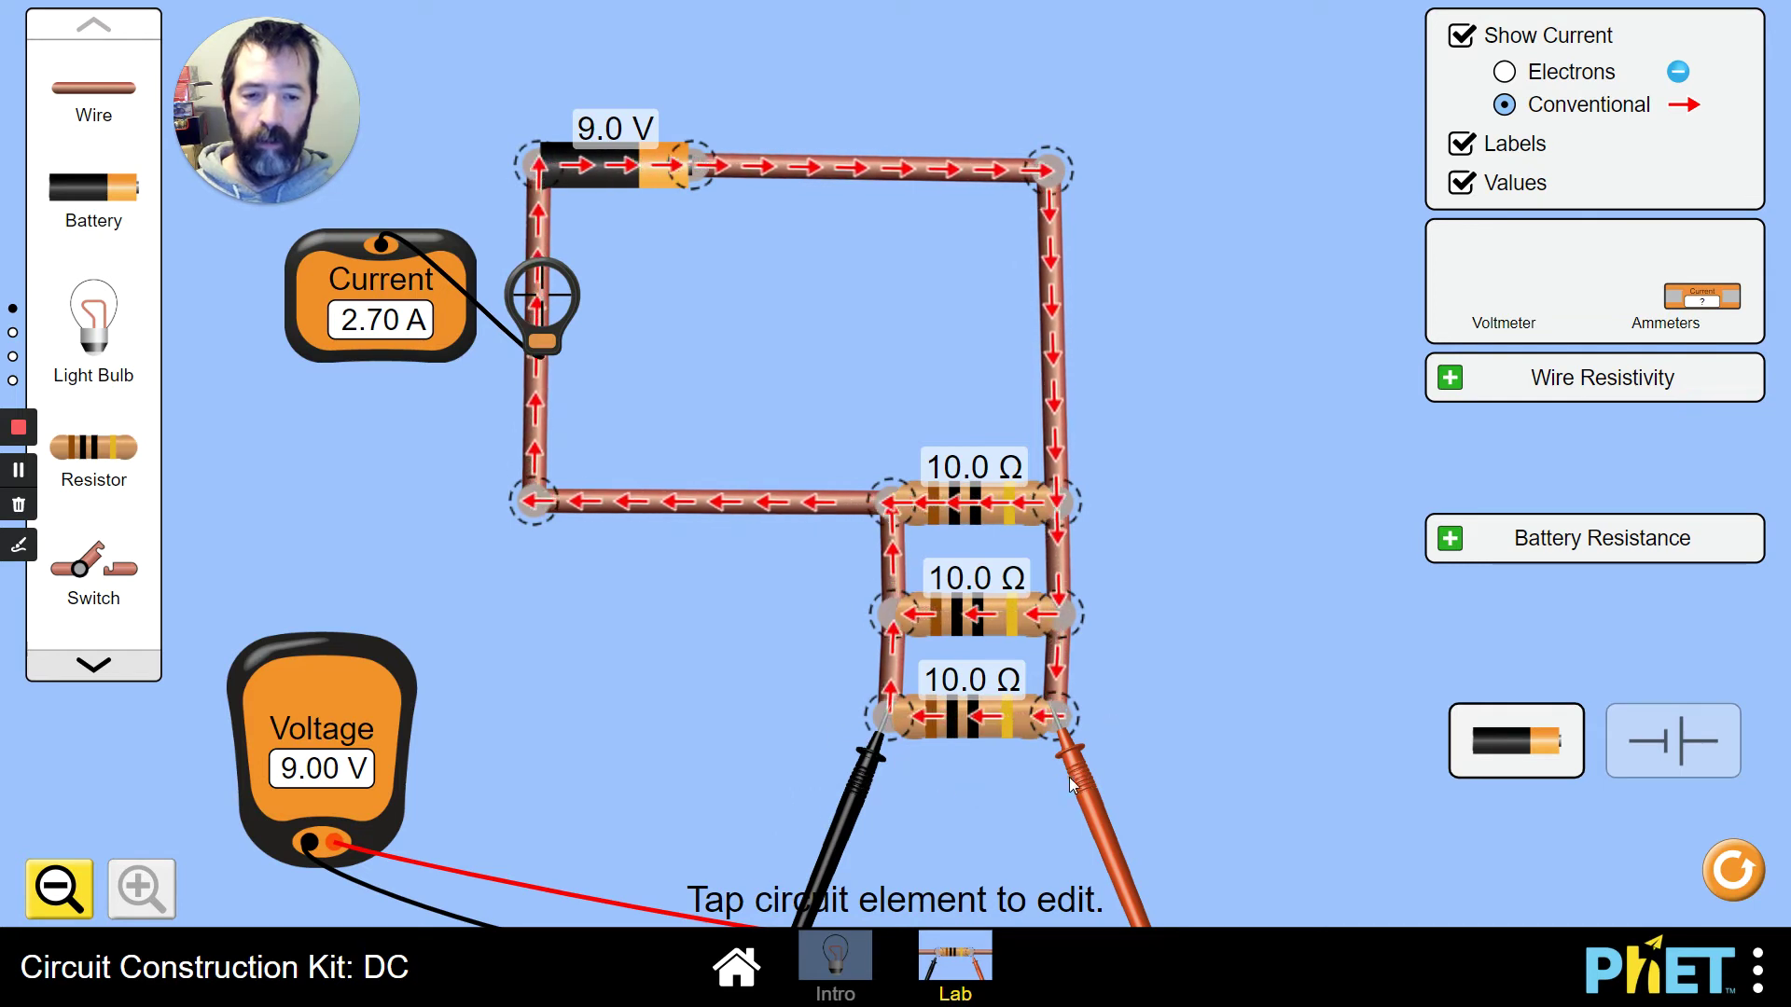
left_click_drag(1082, 779, 1096, 695)
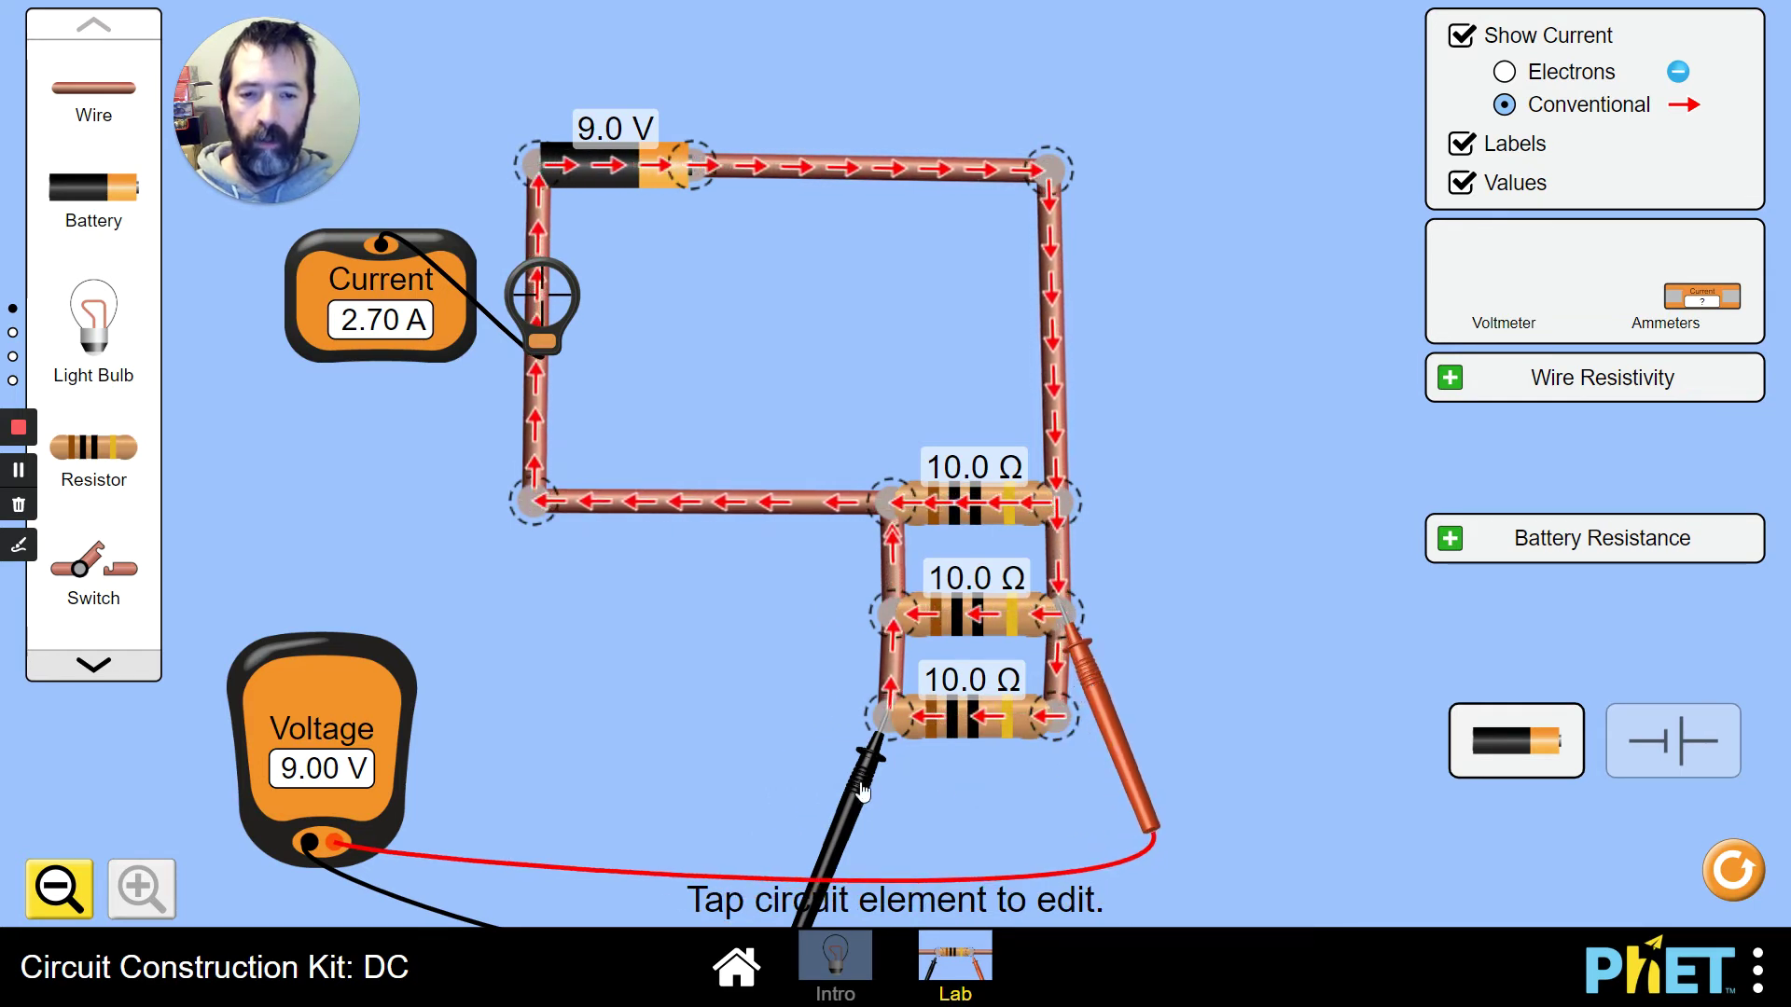
left_click_drag(863, 791, 867, 716)
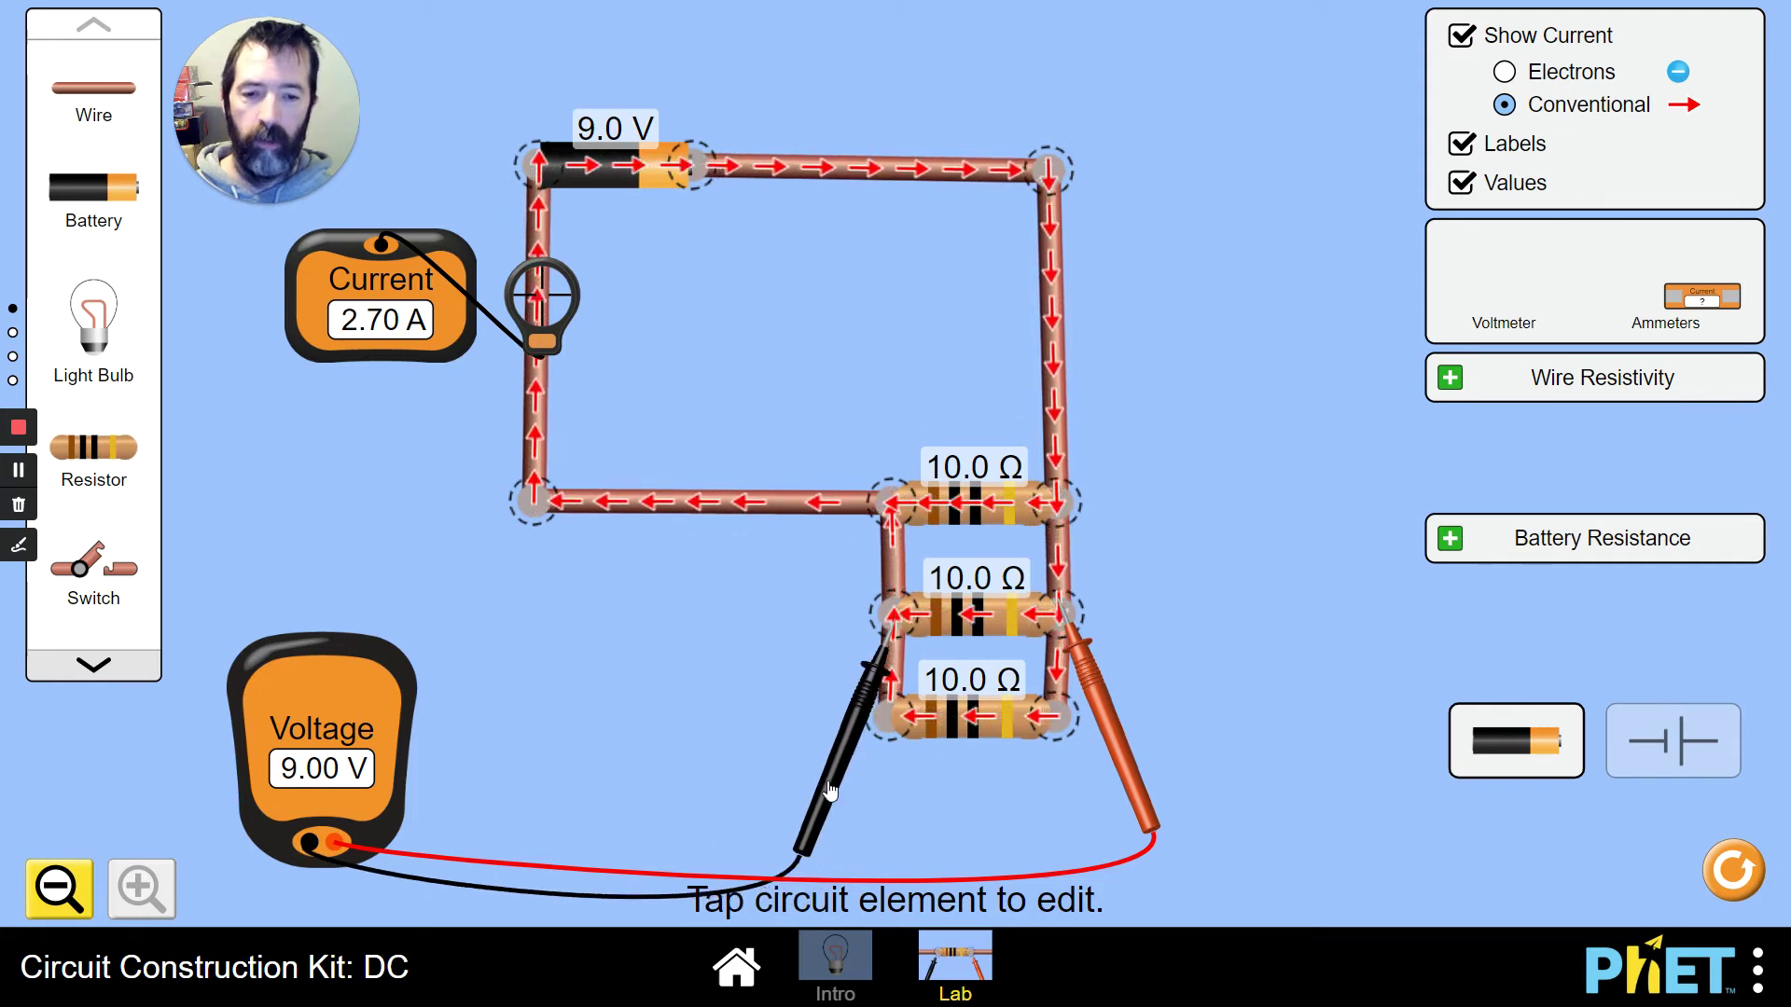
left_click_drag(830, 791, 828, 675)
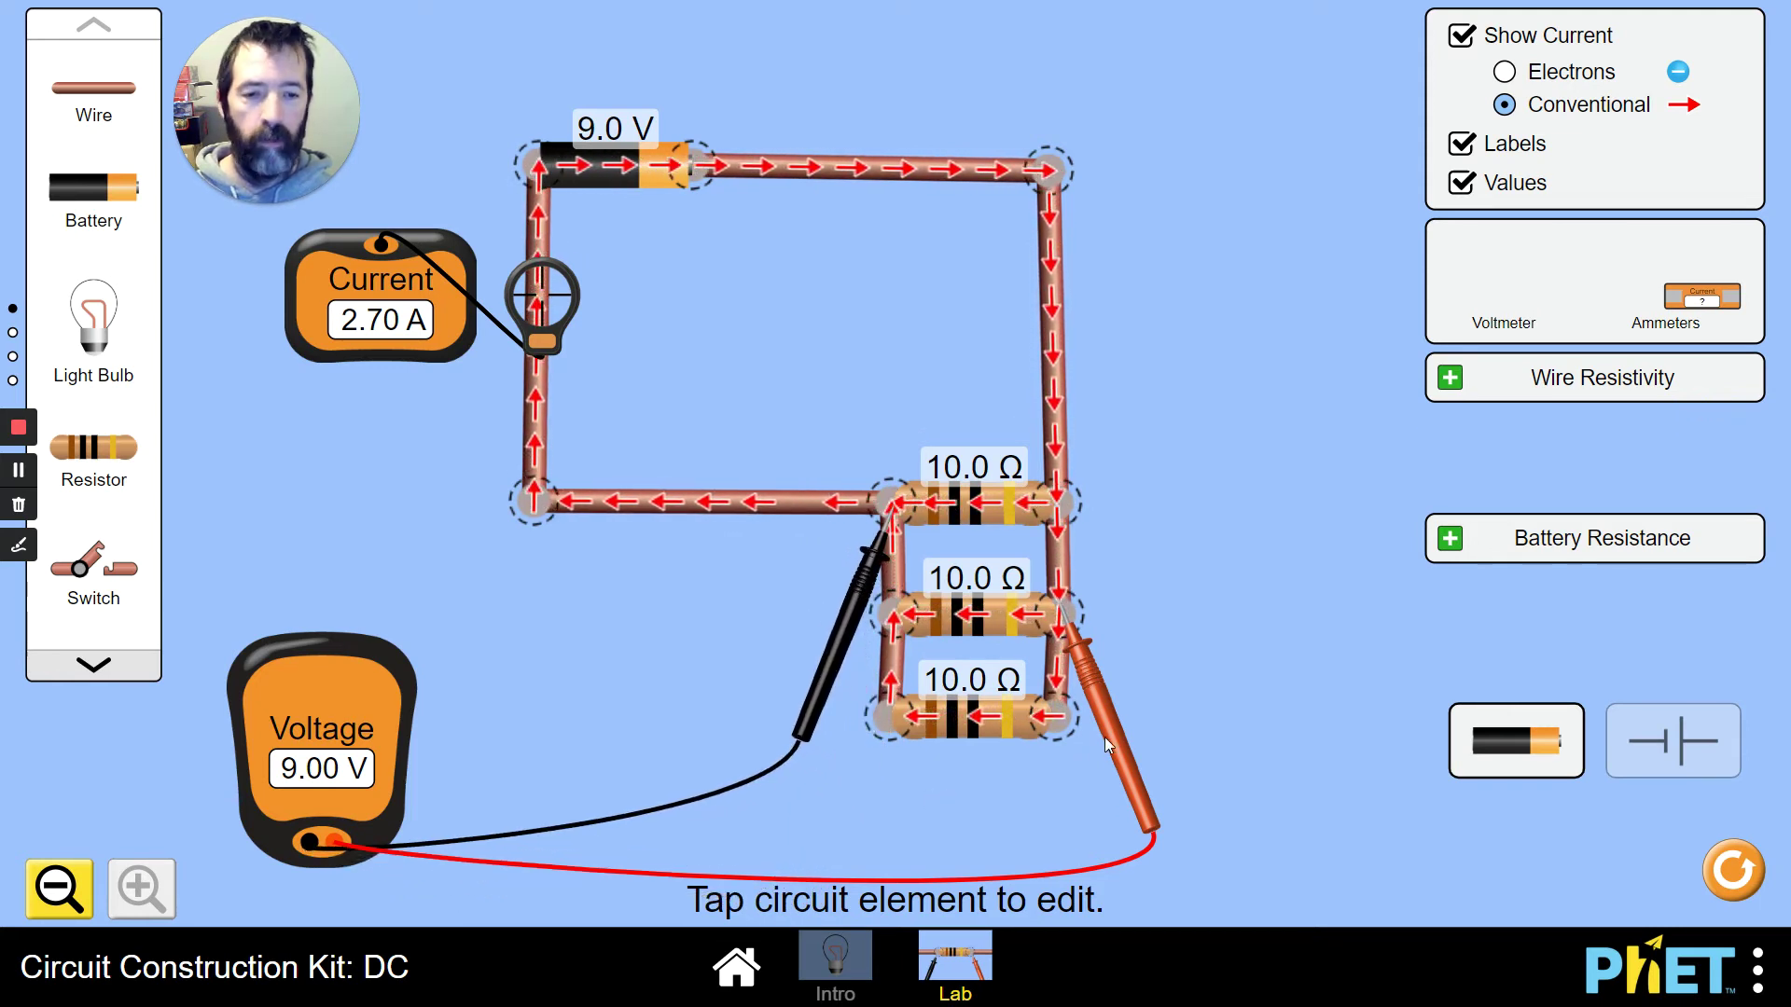
left_click_drag(1113, 710, 1113, 620)
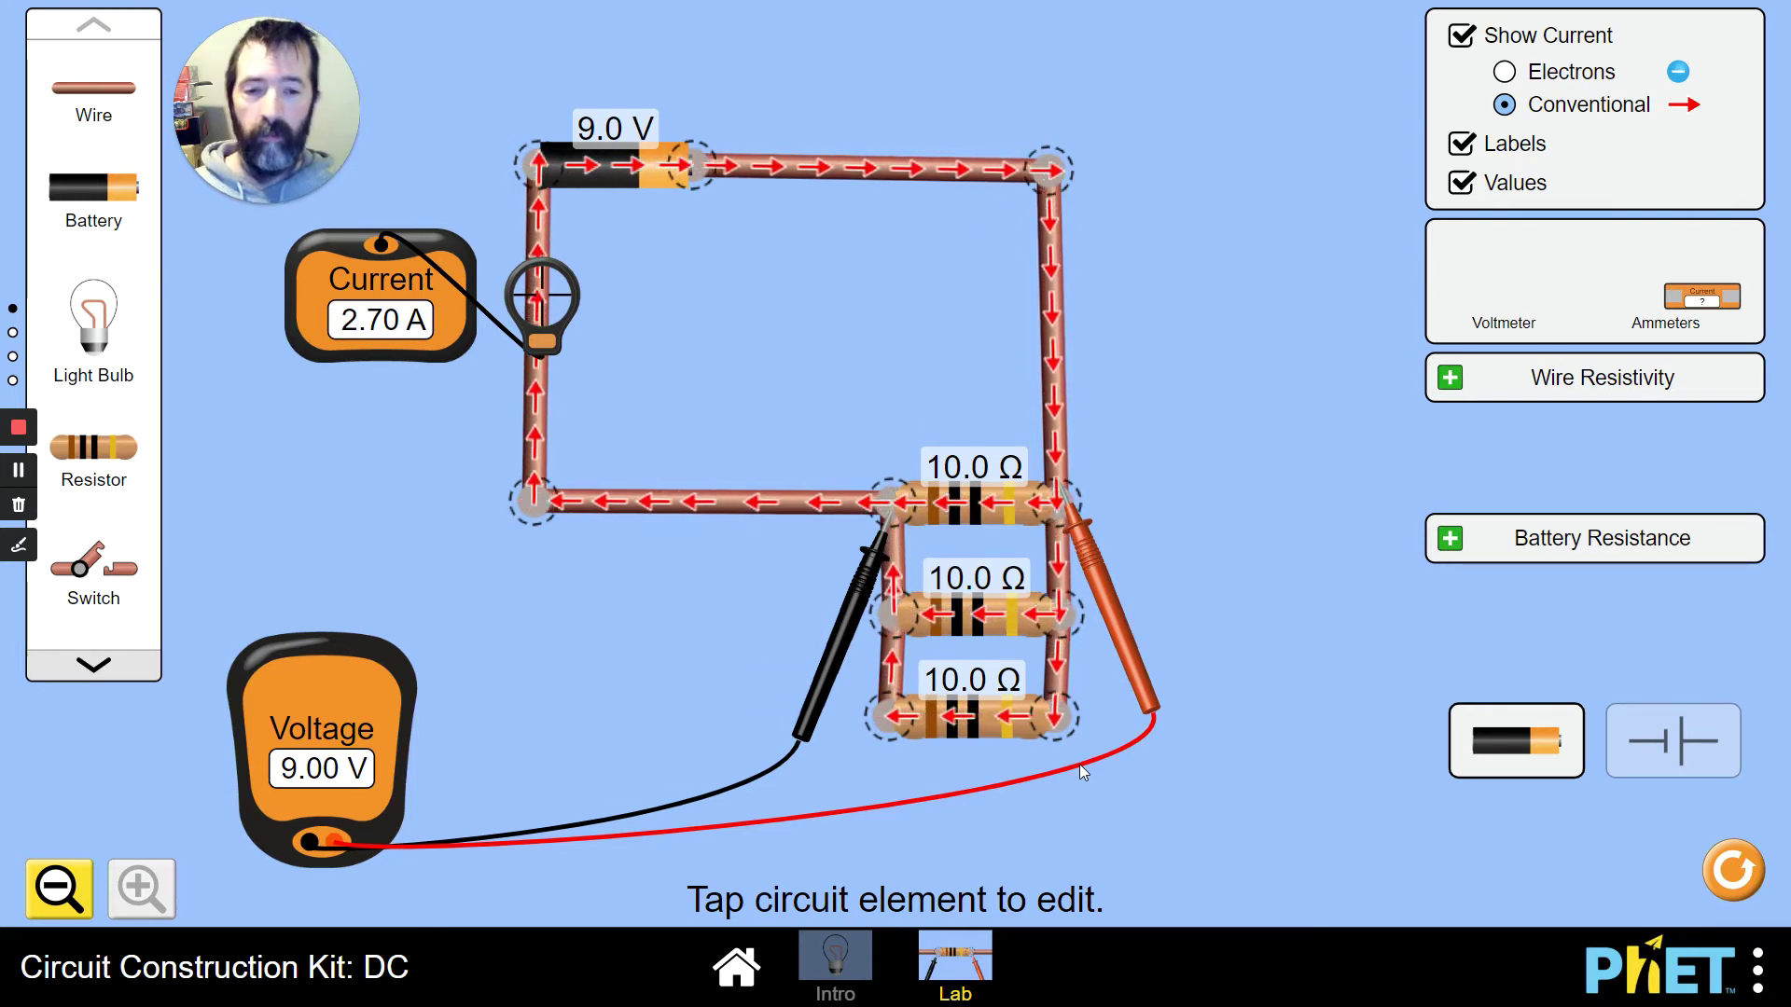
left_click_drag(838, 604, 706, 756)
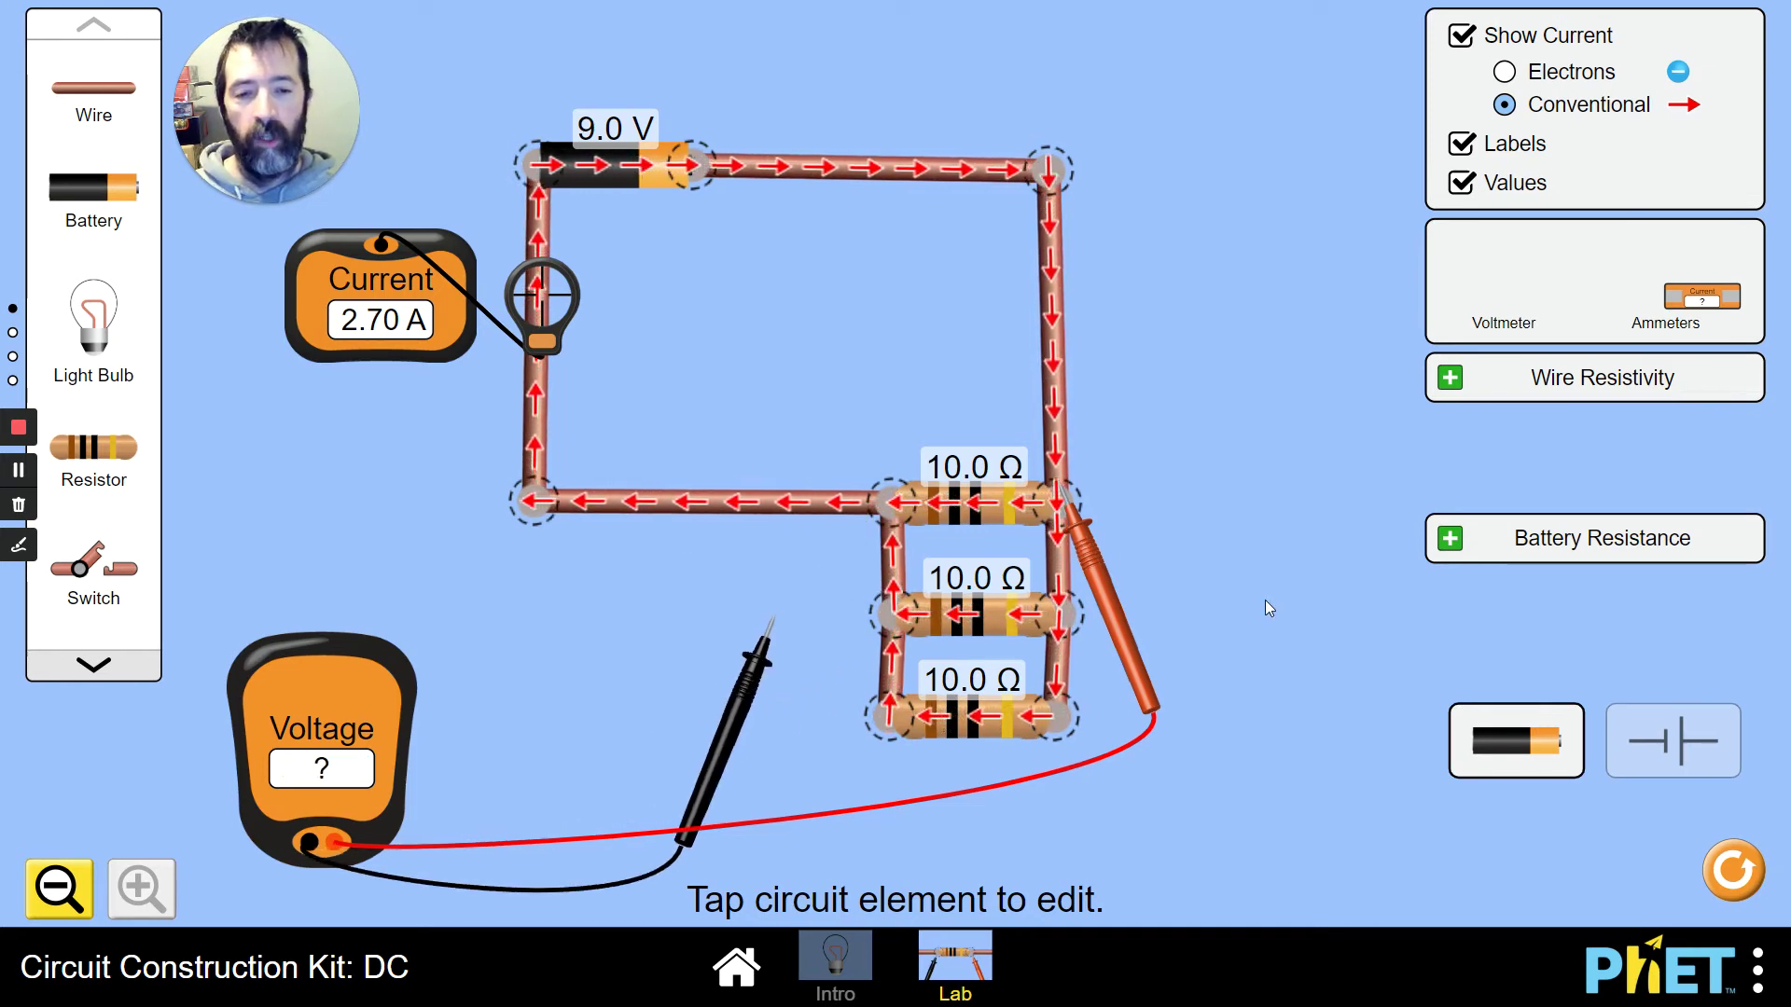
left_click_drag(1126, 634, 1267, 704)
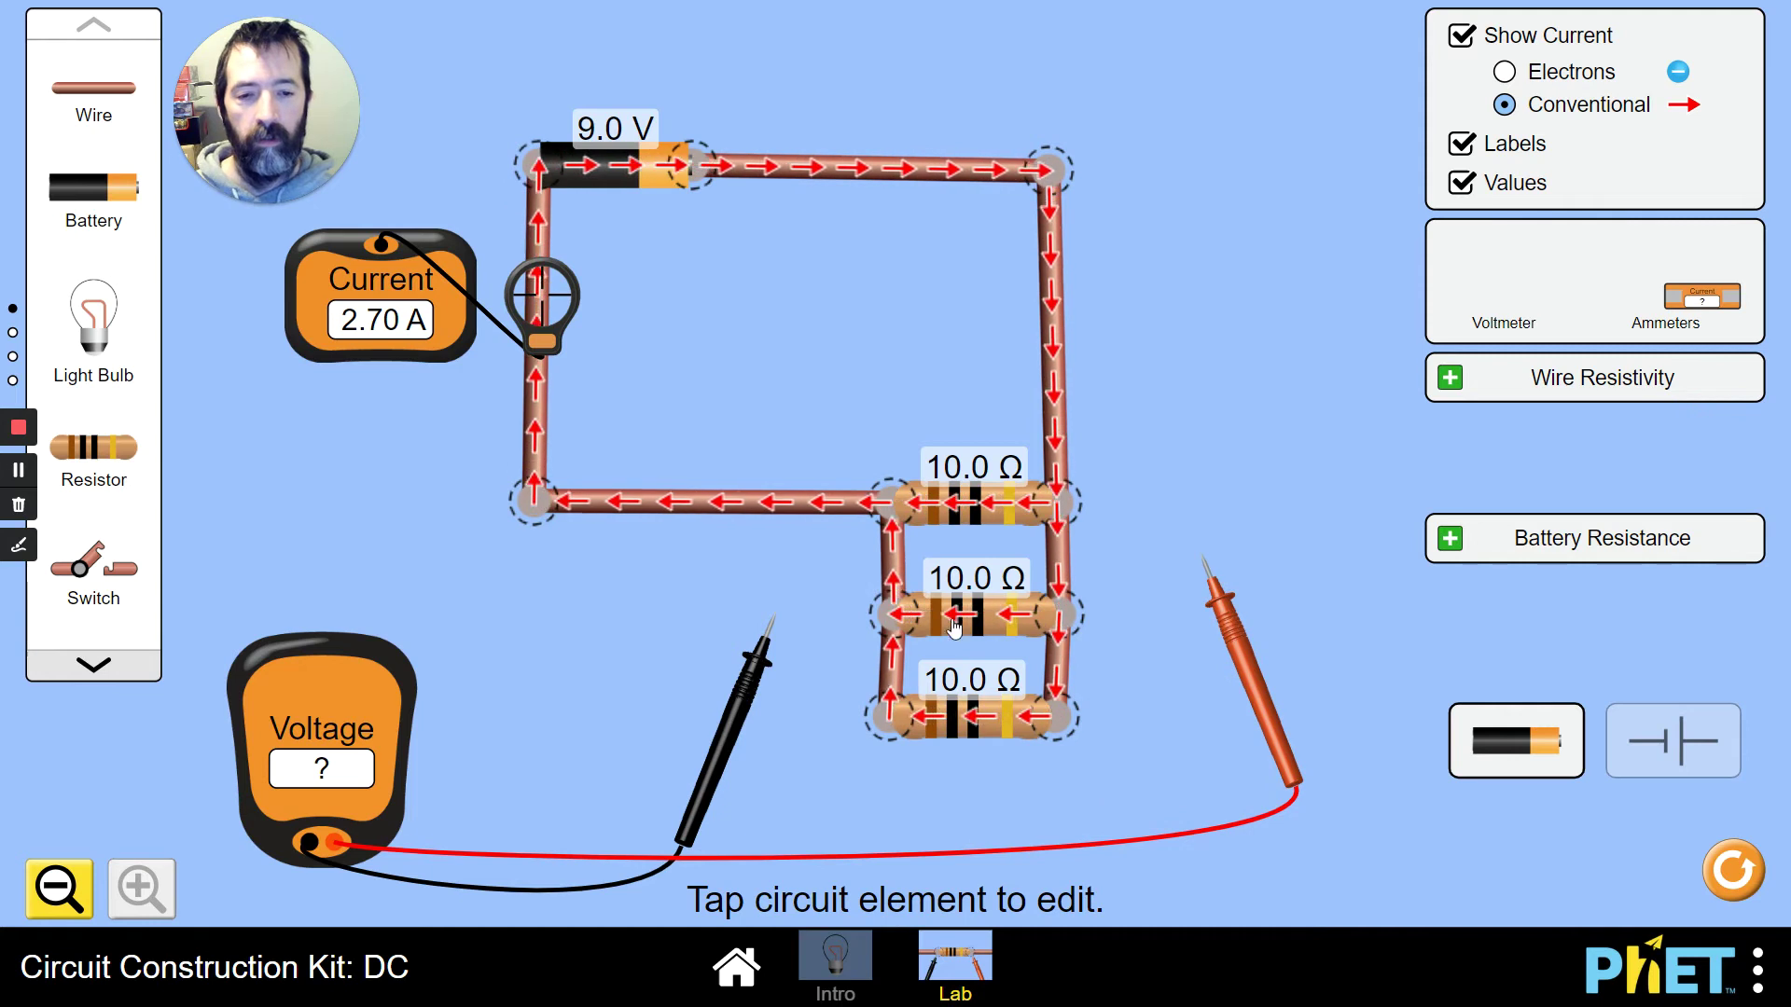
Set the middle parallel resistor's resistance to 100 ohms.
left_click(996, 617)
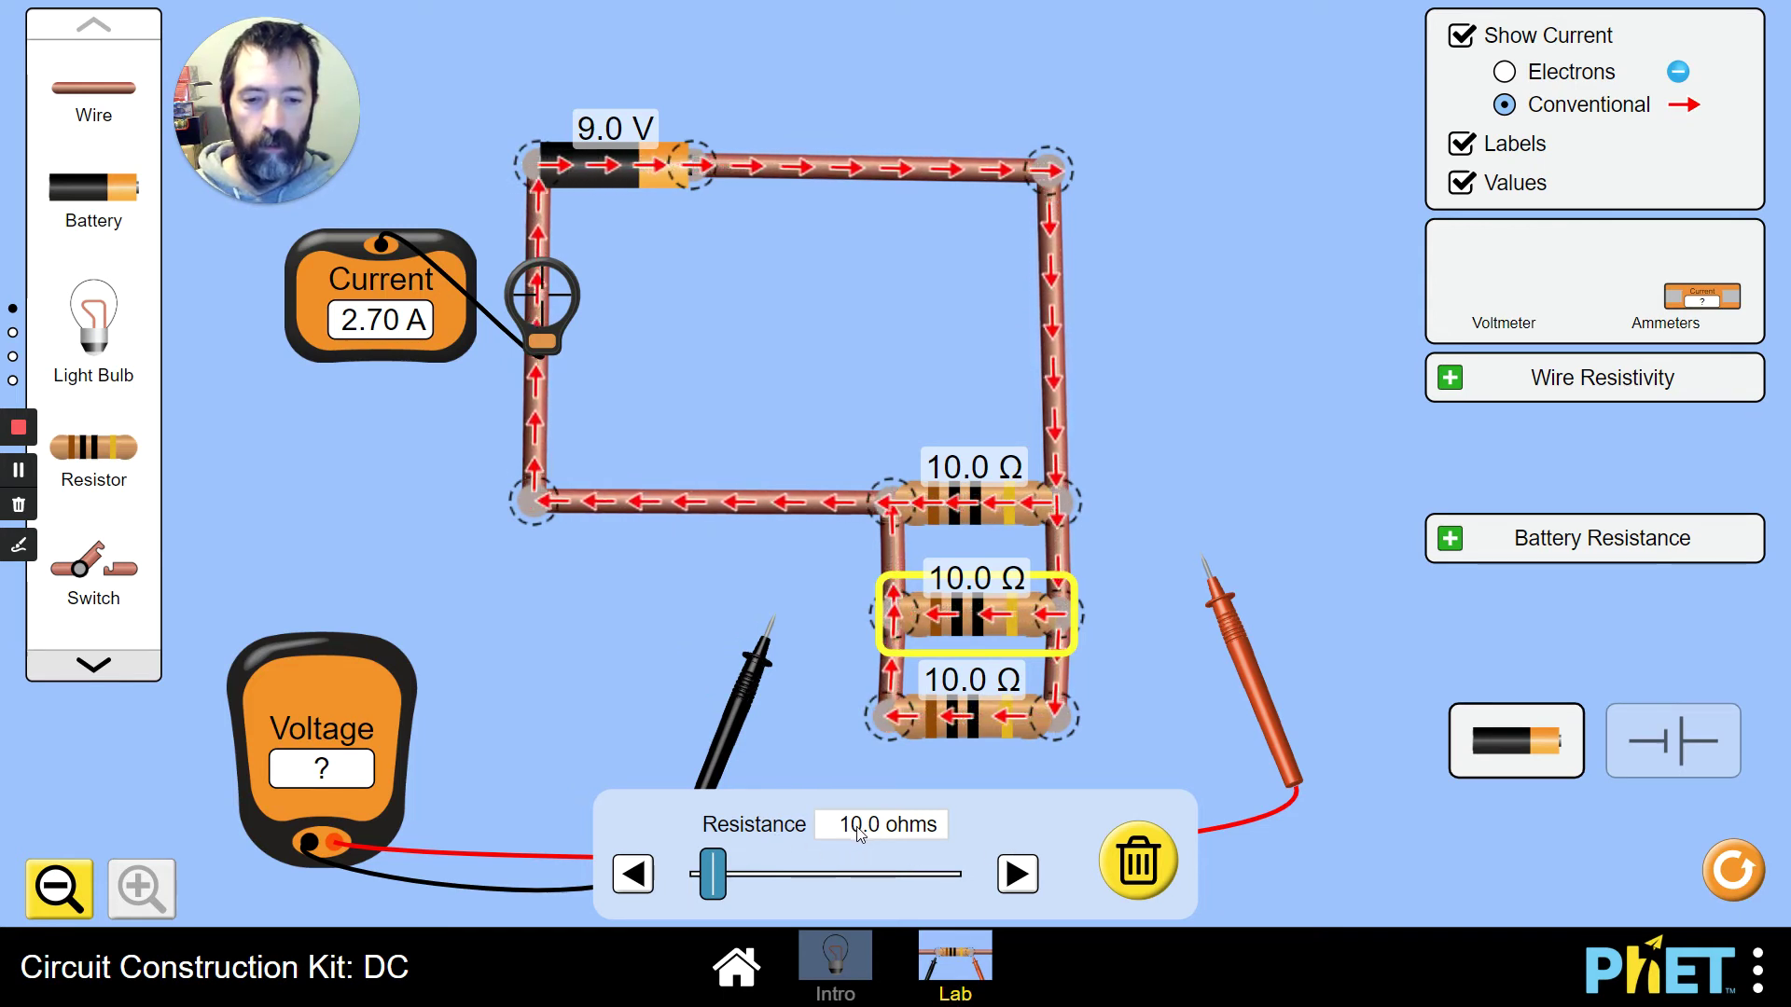
left_click_drag(724, 877, 923, 882)
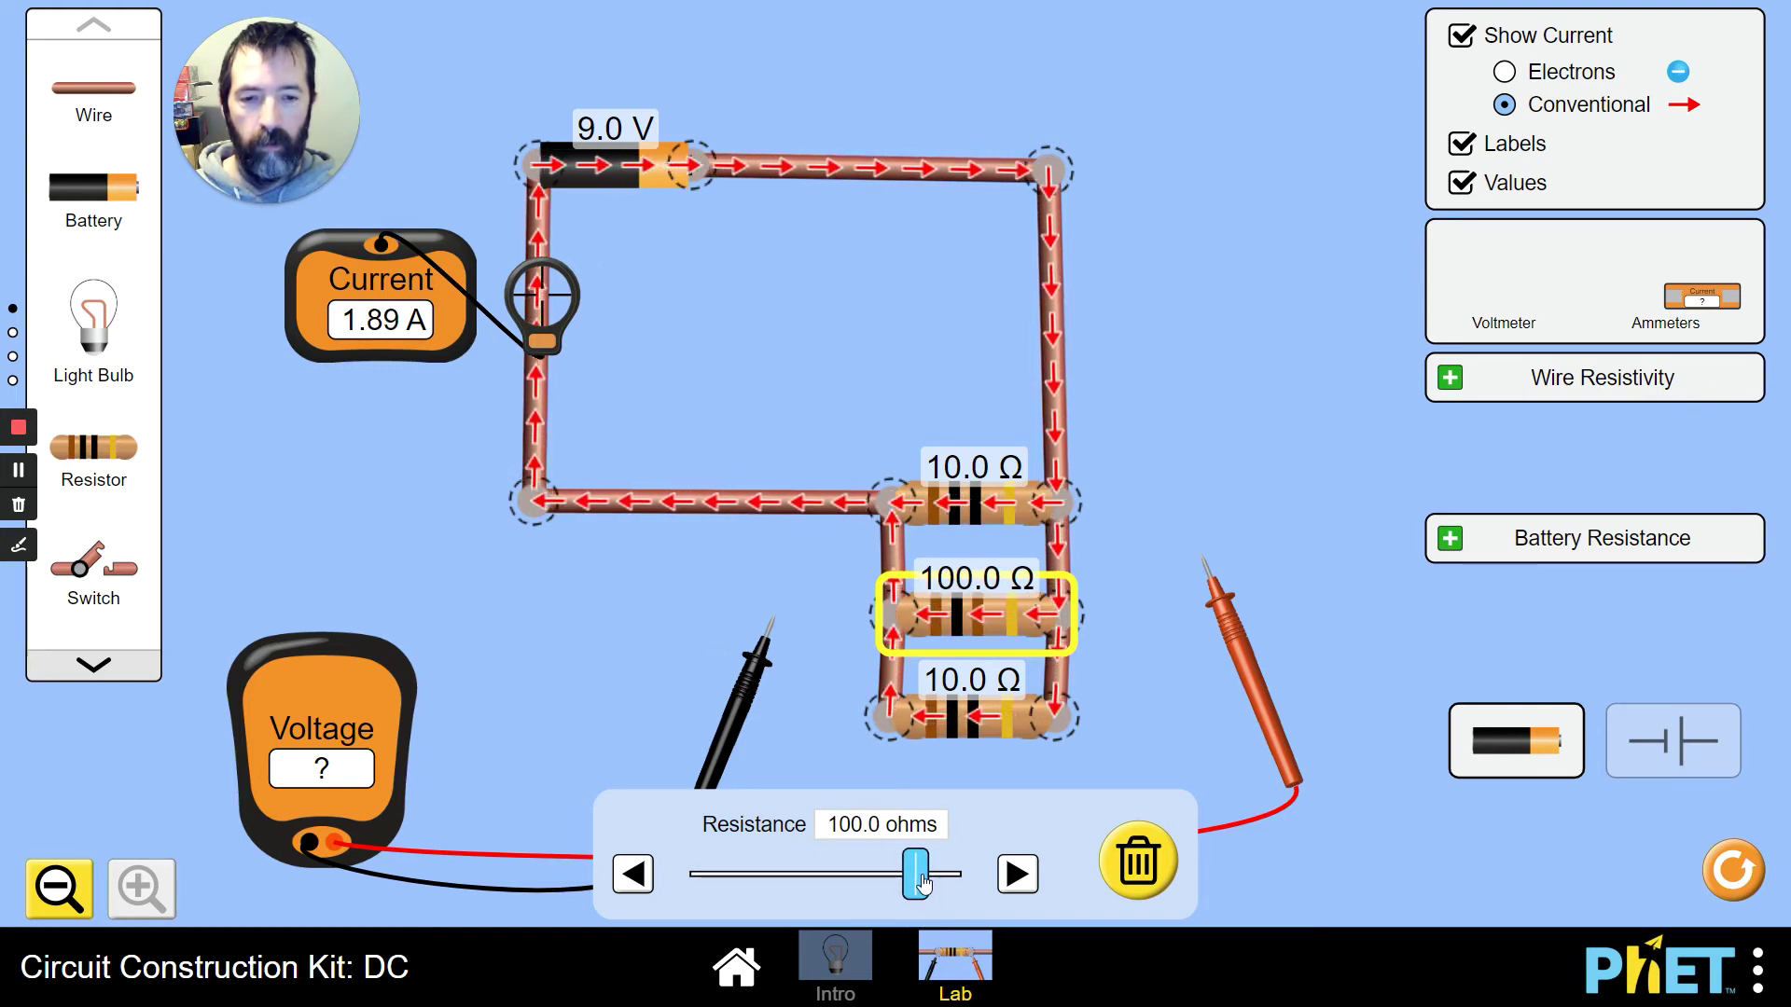
left_click(1202, 386)
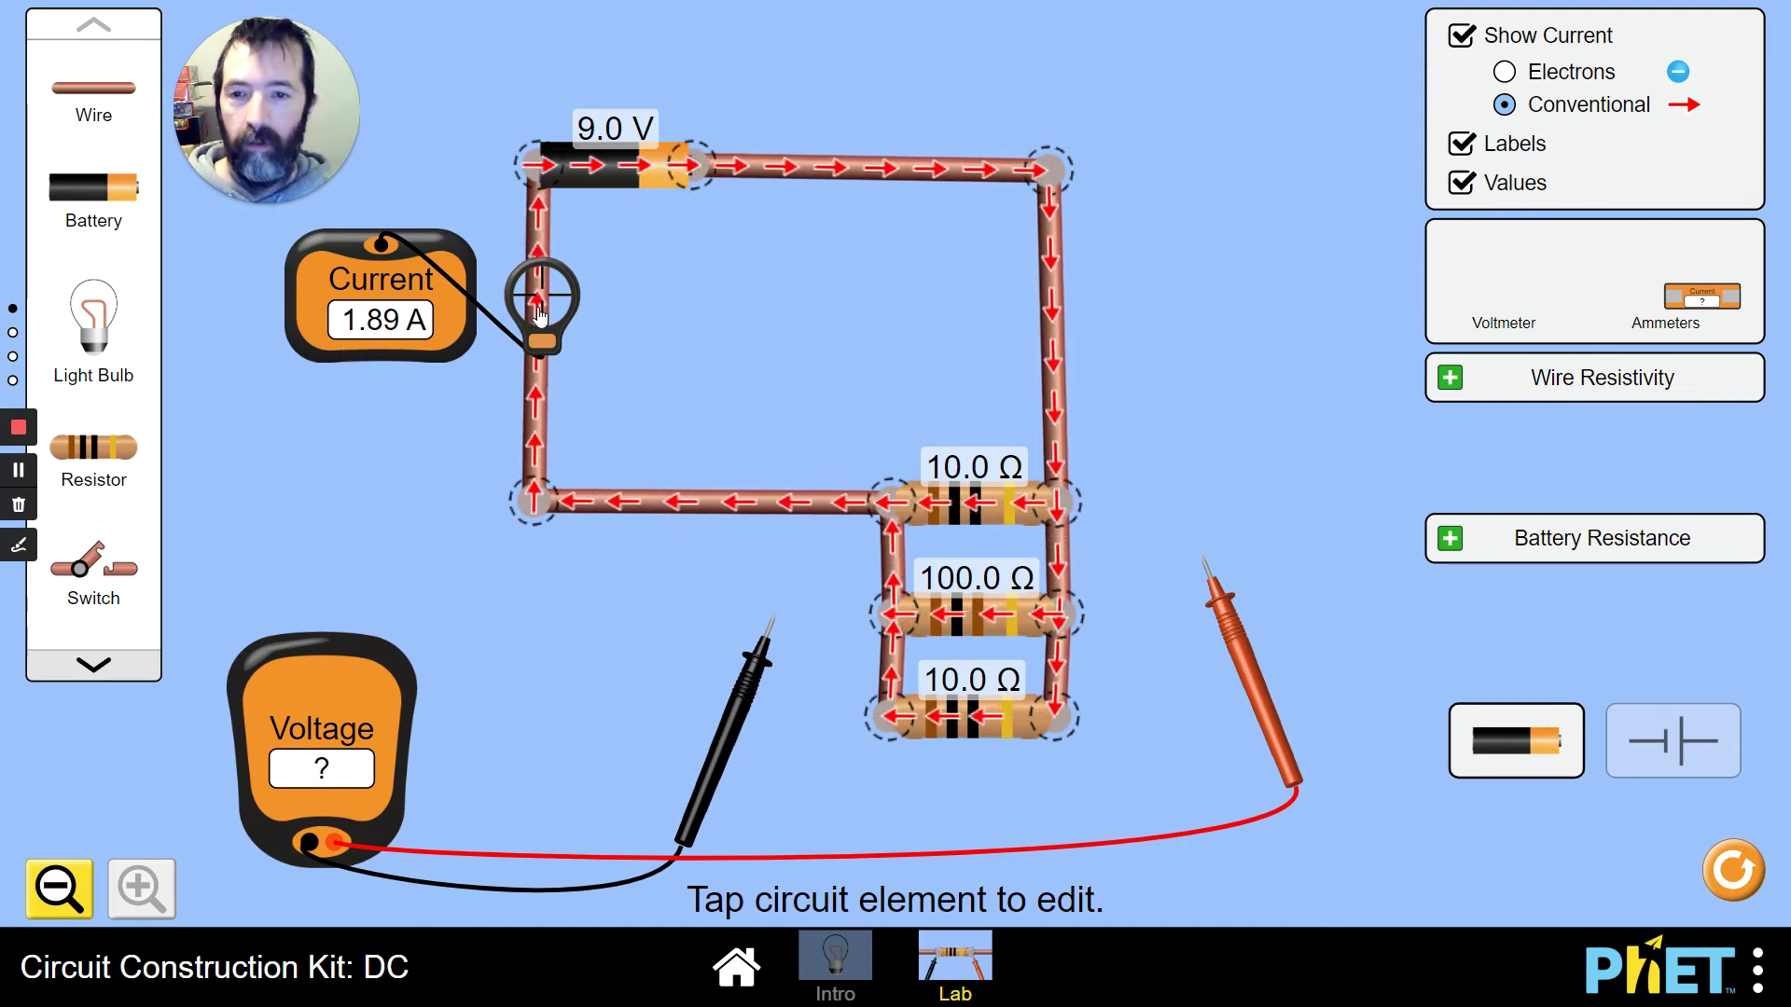
Measure the voltage across the 100 Ω resistor and the current in the bottom resistor, the 100 Ω resistor and the lower main wire.
left_click_drag(541, 308, 958, 746)
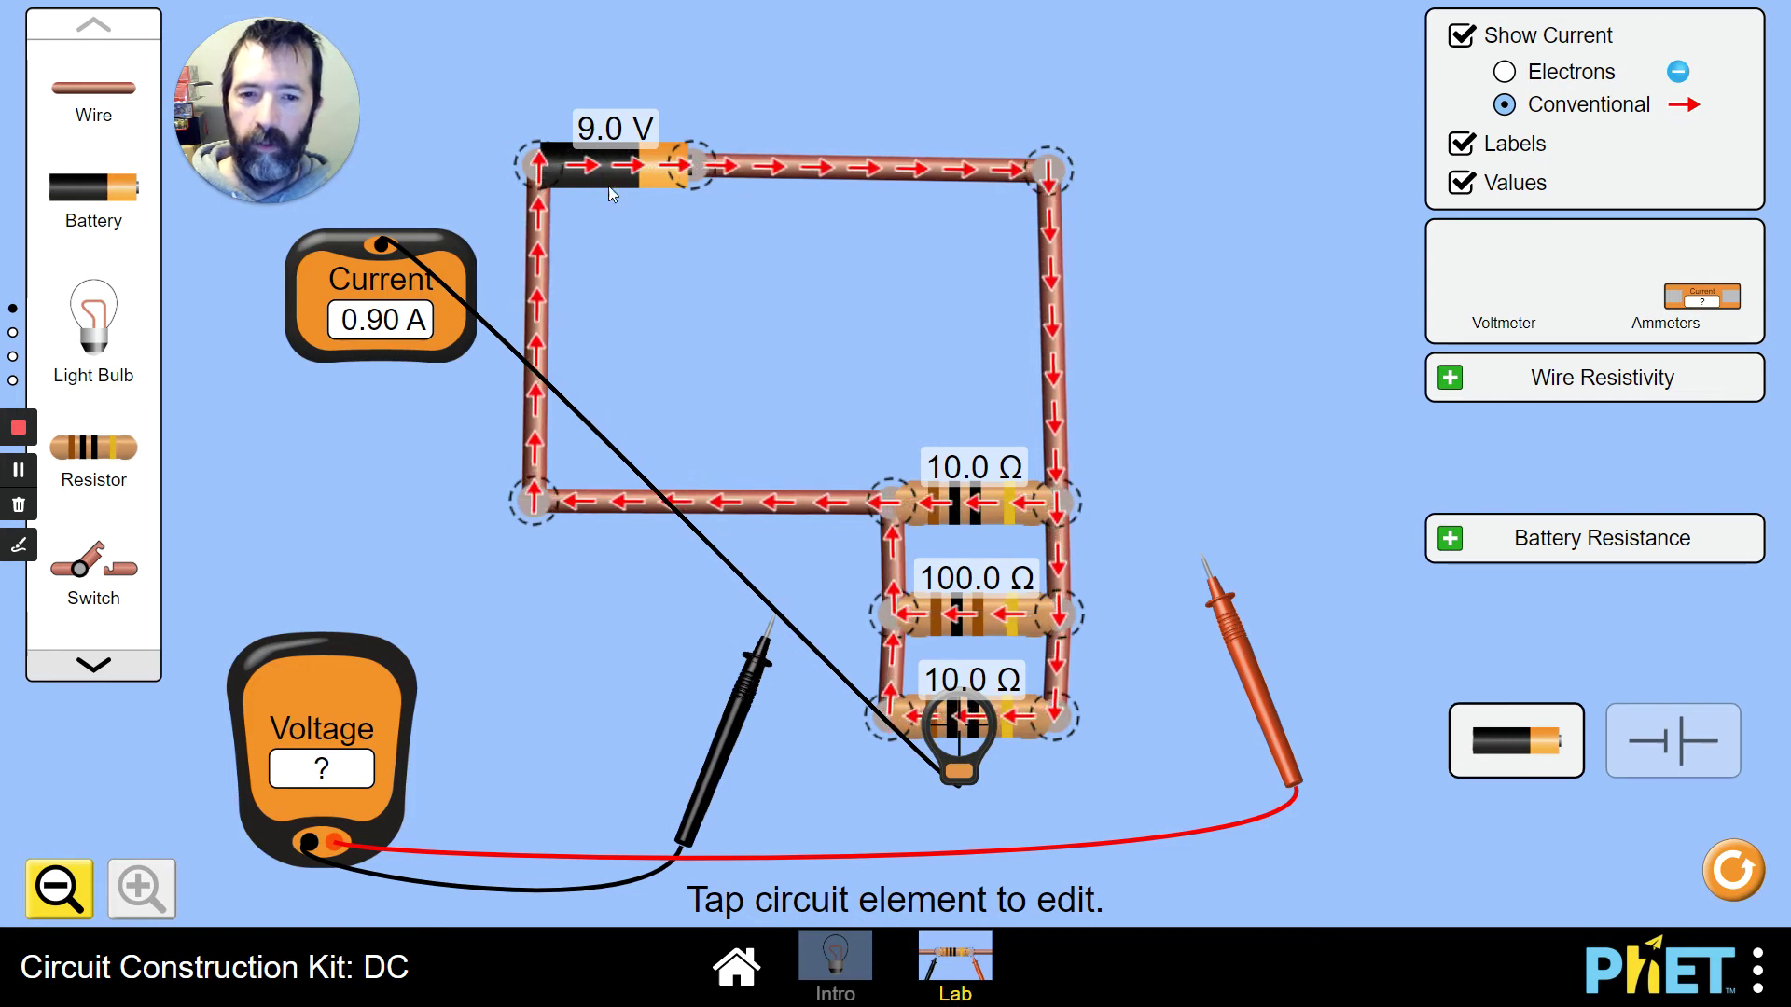
left_click_drag(928, 788, 523, 711)
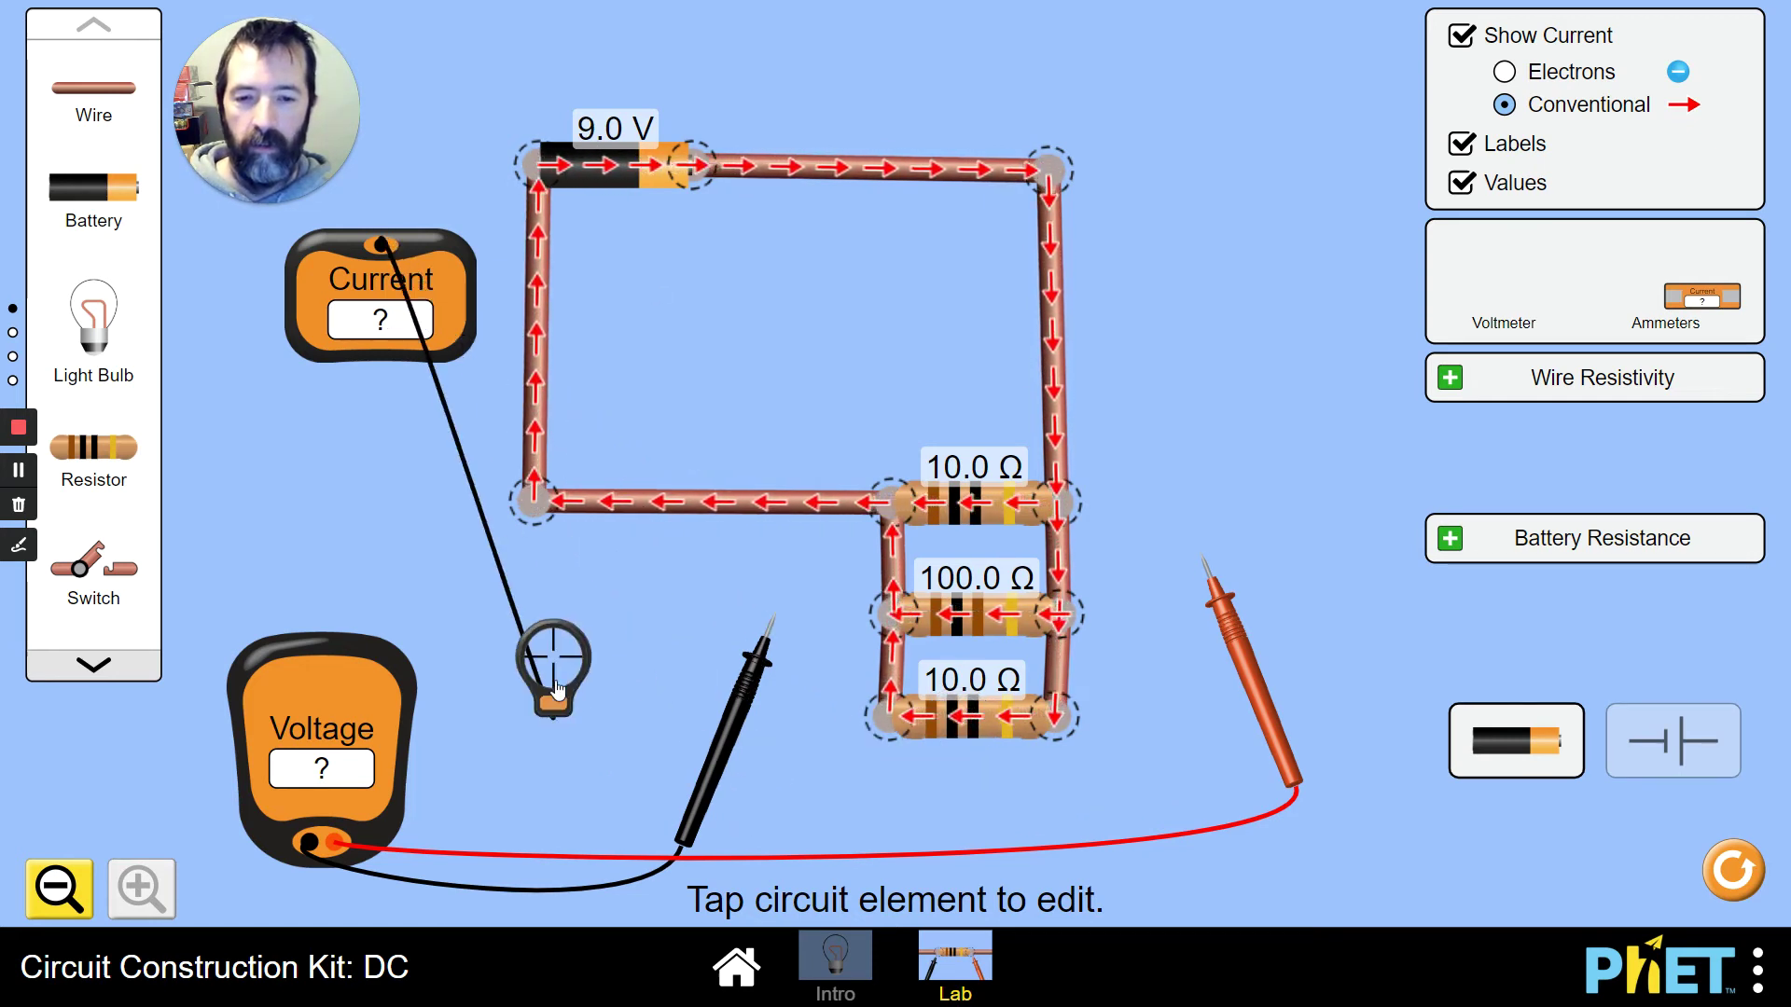
left_click_drag(757, 698, 862, 698)
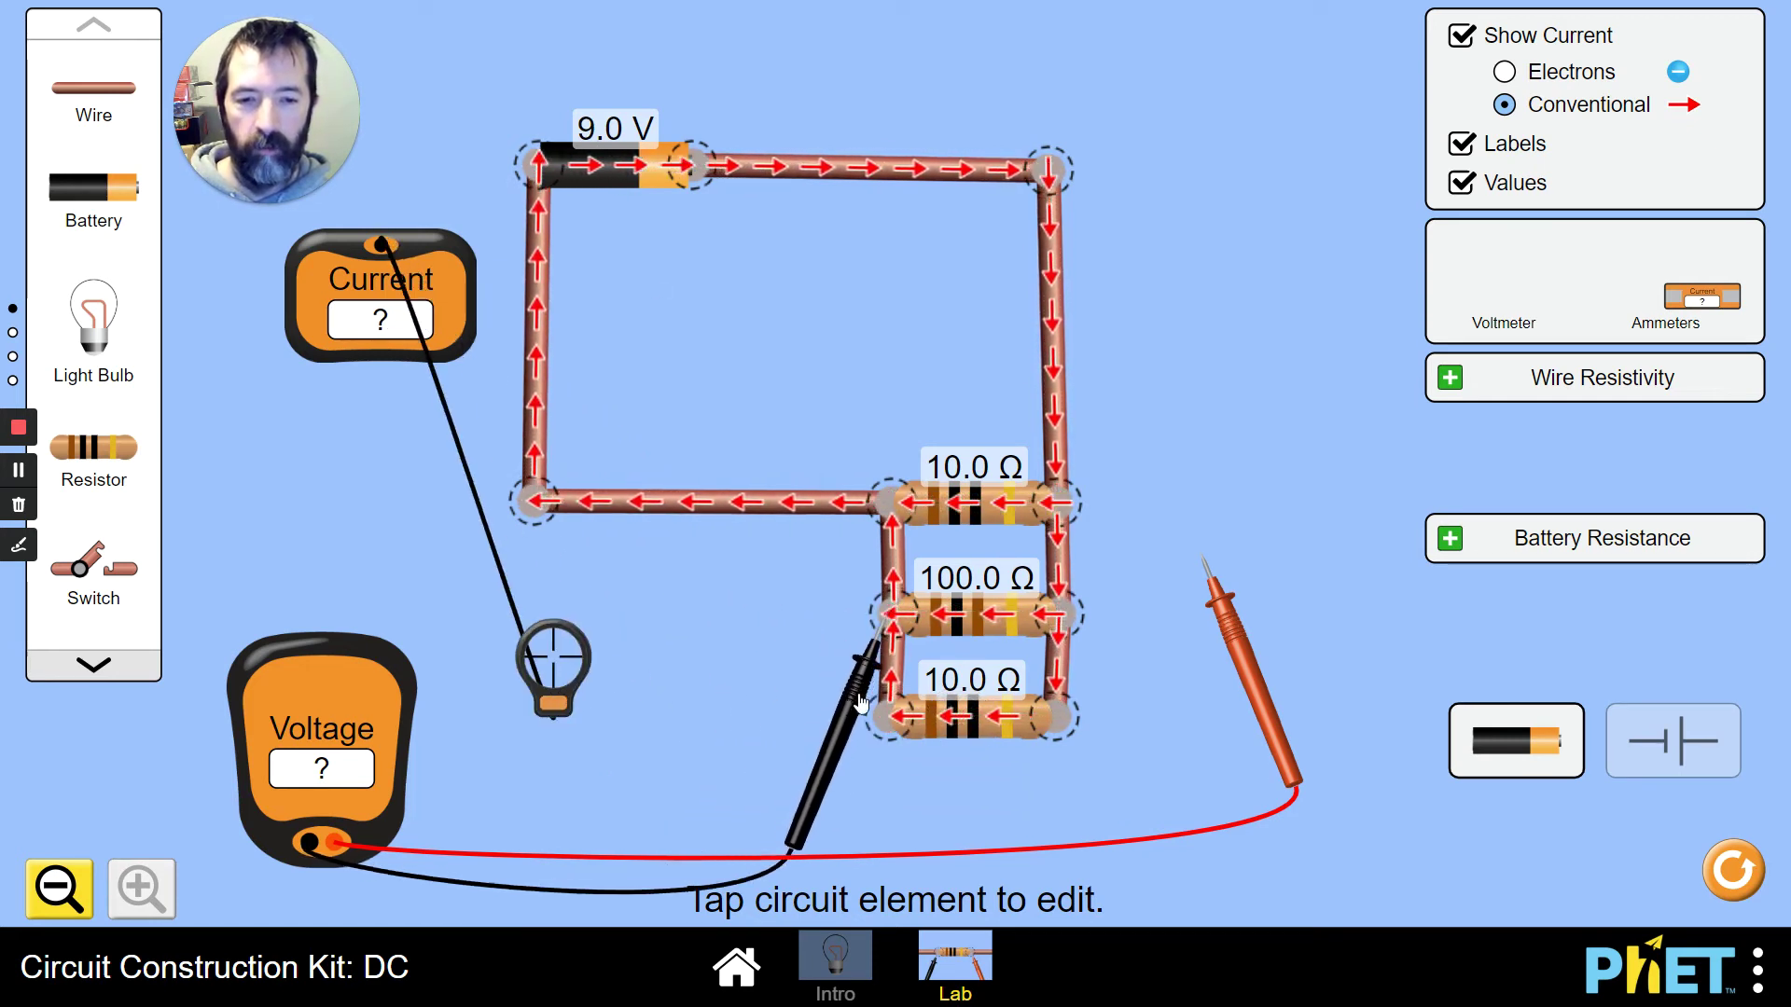
left_click_drag(1229, 633, 1085, 671)
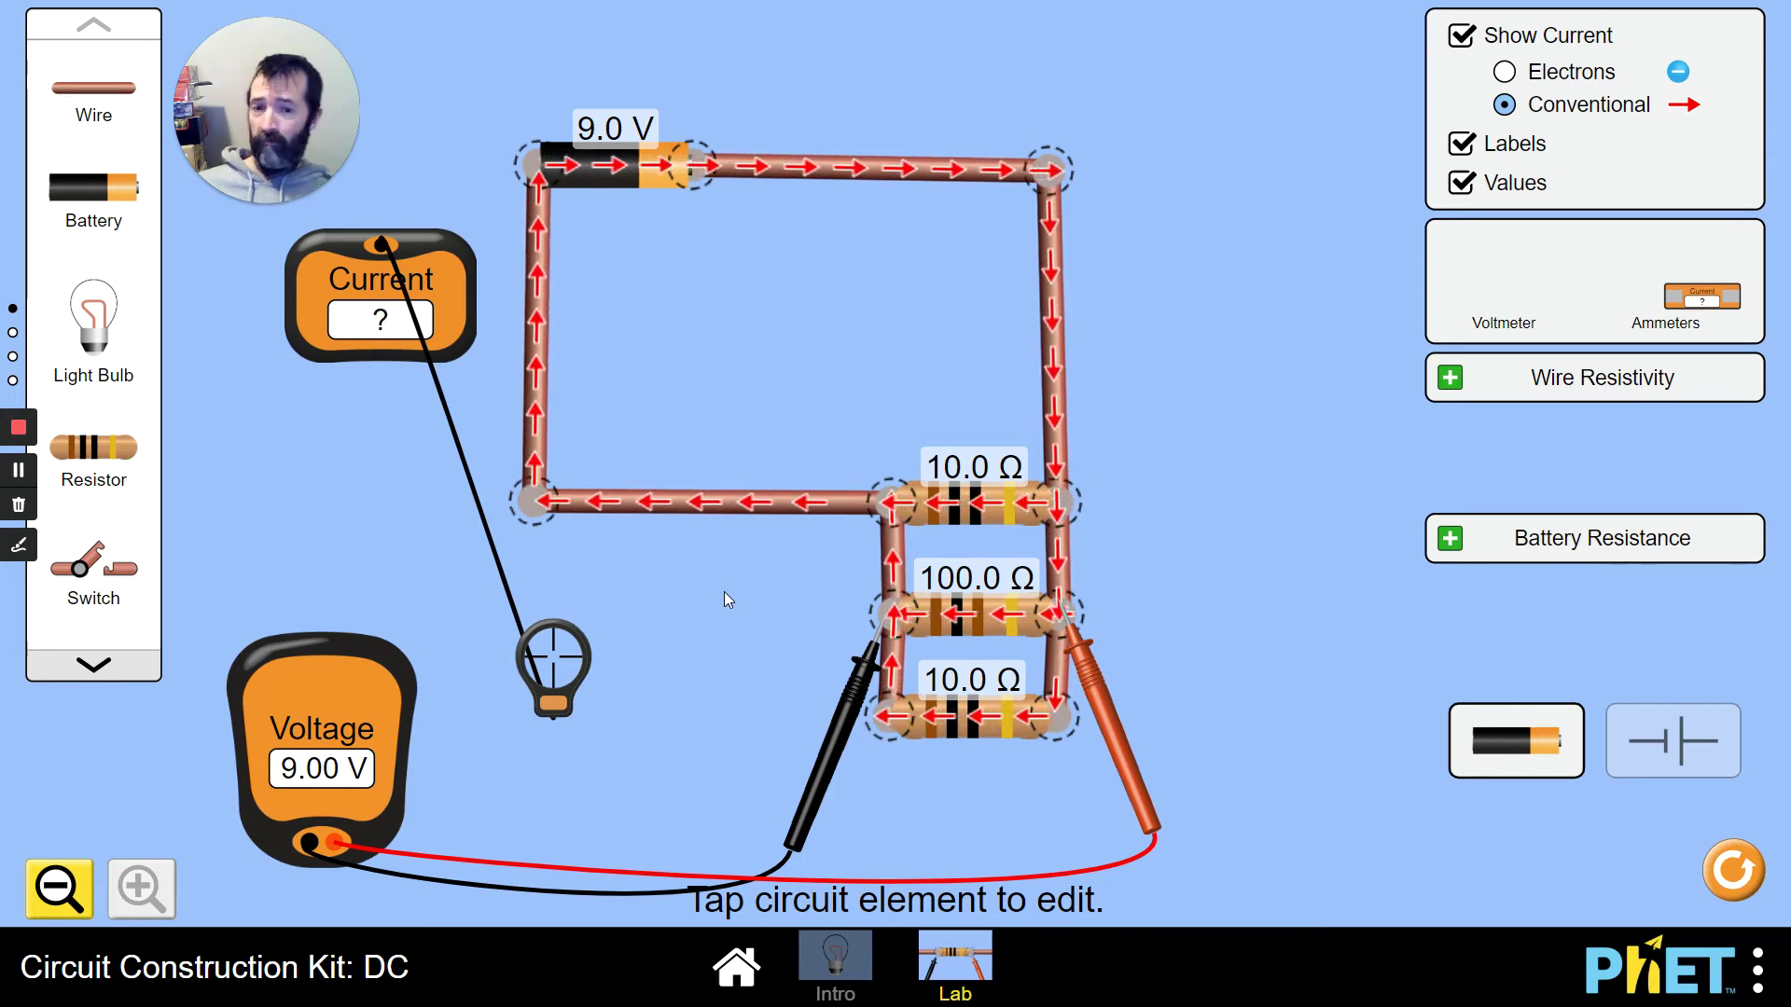
left_click_drag(579, 667, 981, 634)
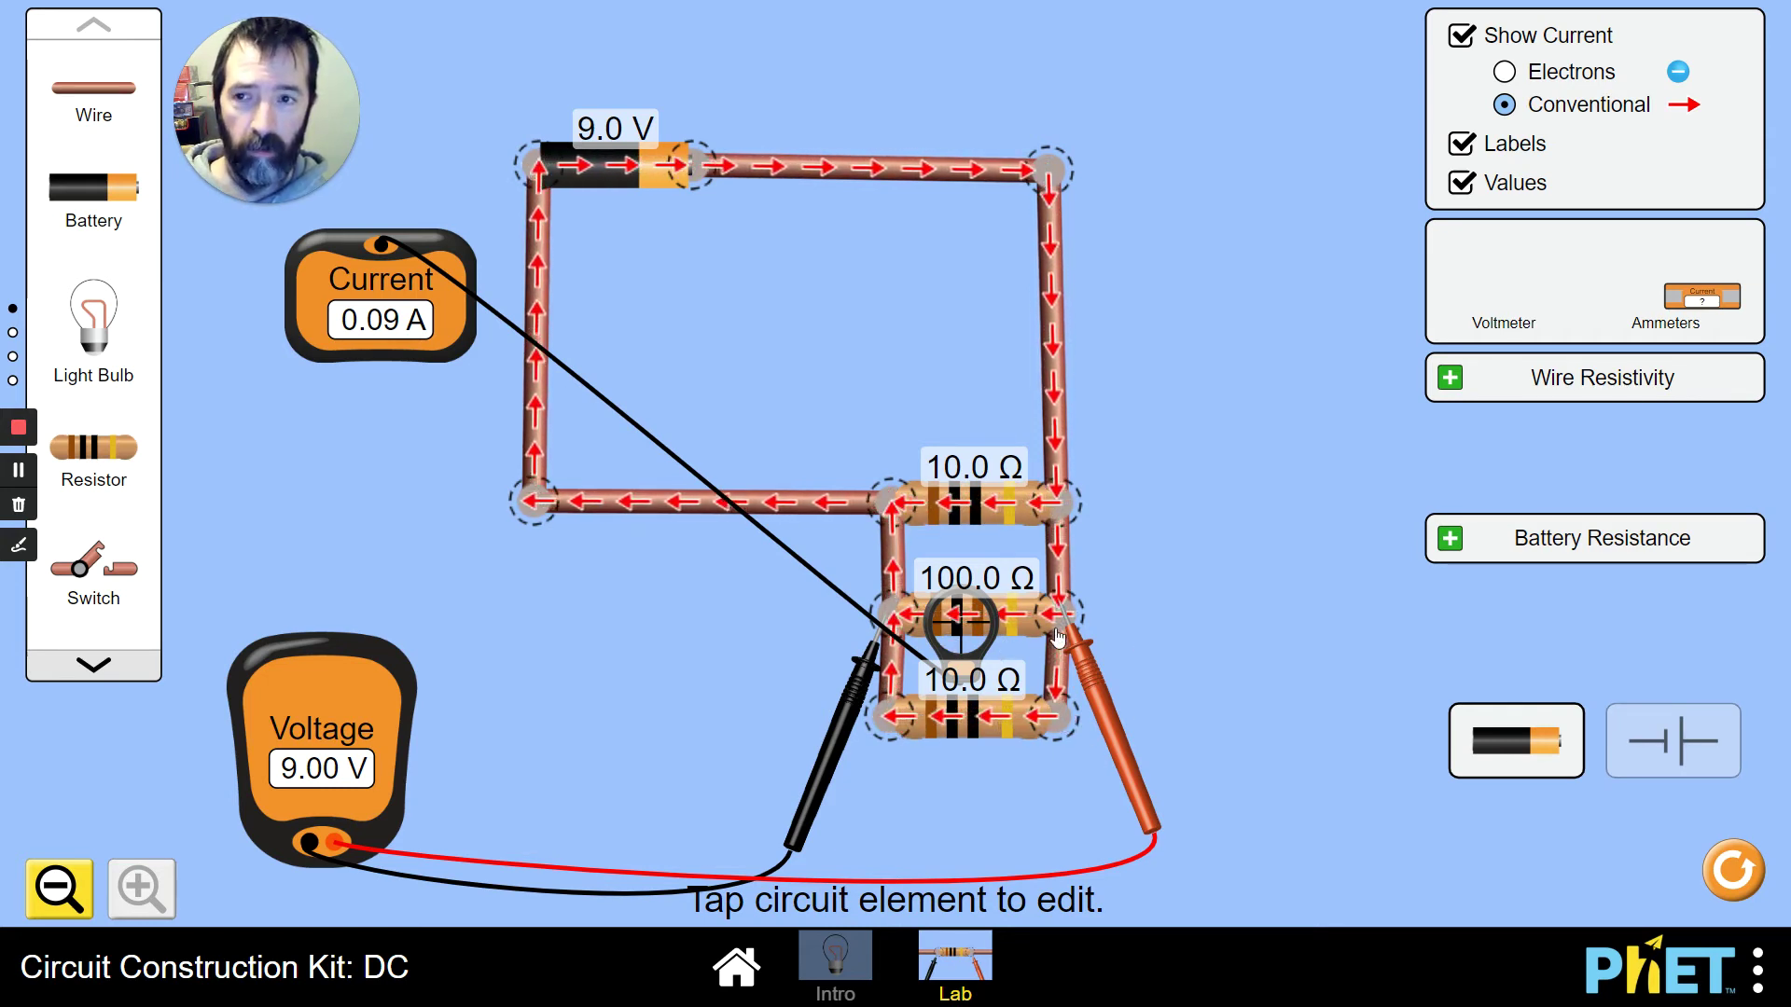
left_click_drag(971, 635, 769, 514)
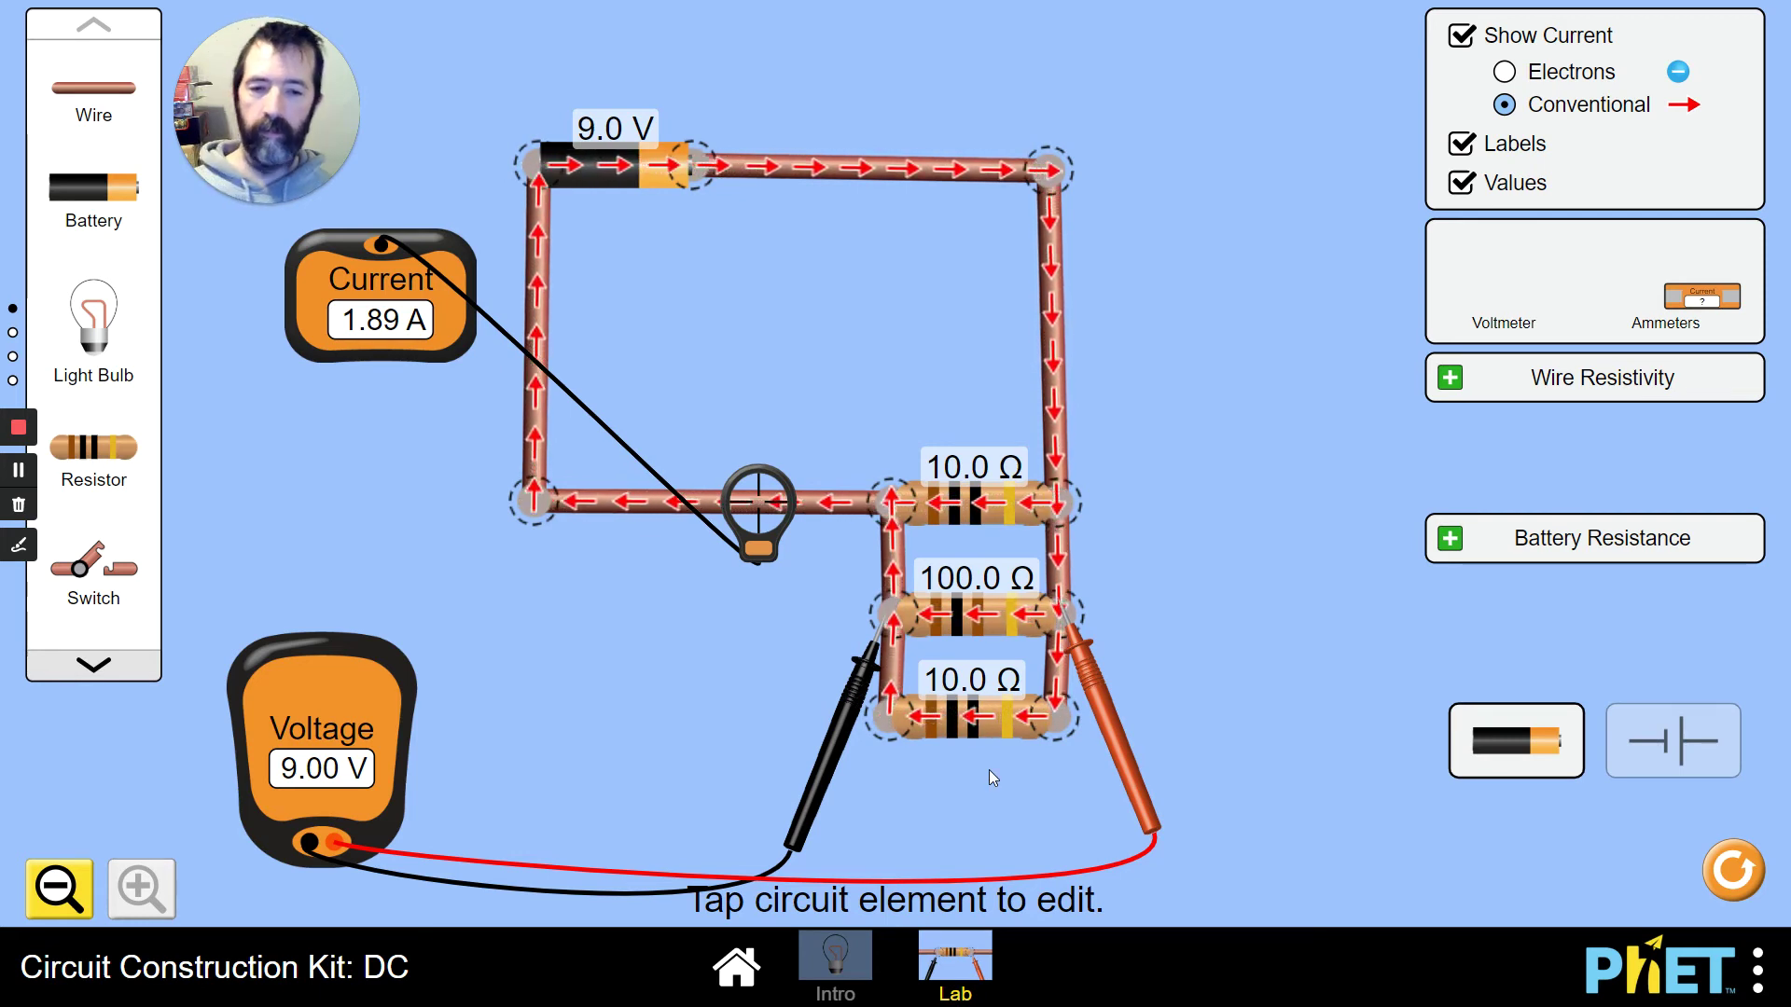
Take both voltmeter probes and the ammeter sensor off the circuit and park them beside their meters.
left_click_drag(828, 767, 183, 702)
left_click_drag(1122, 755, 443, 742)
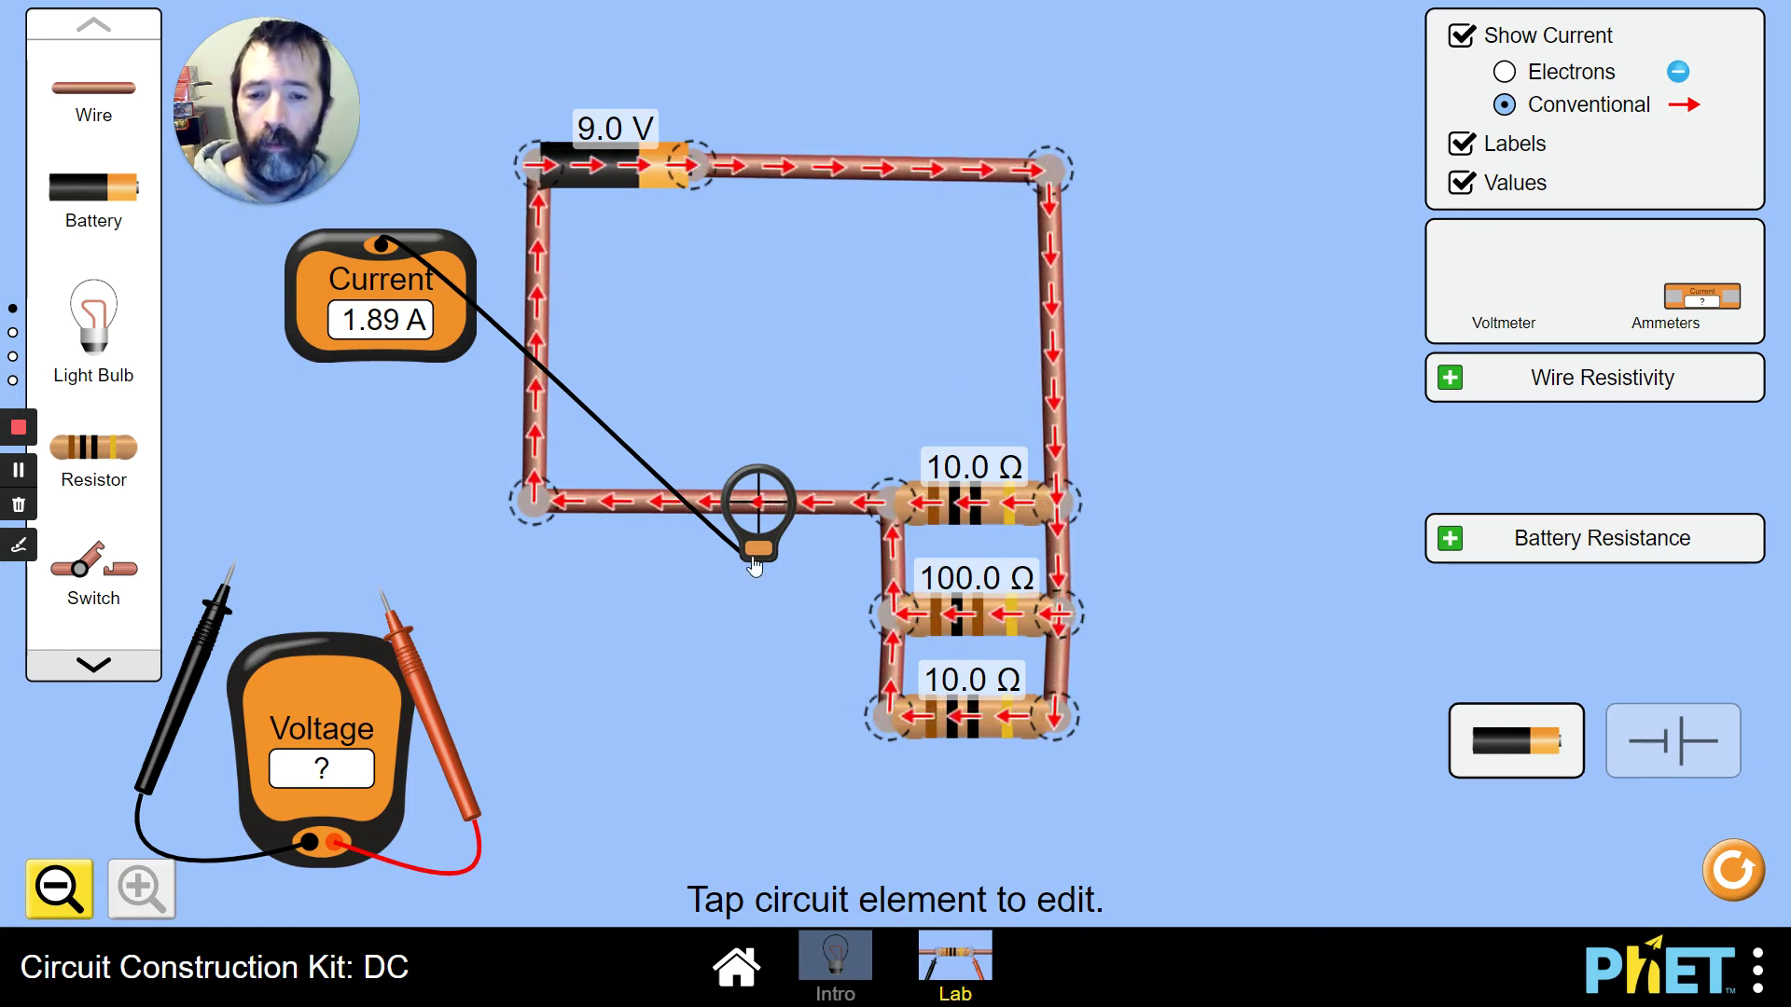
left_click_drag(758, 503, 426, 114)
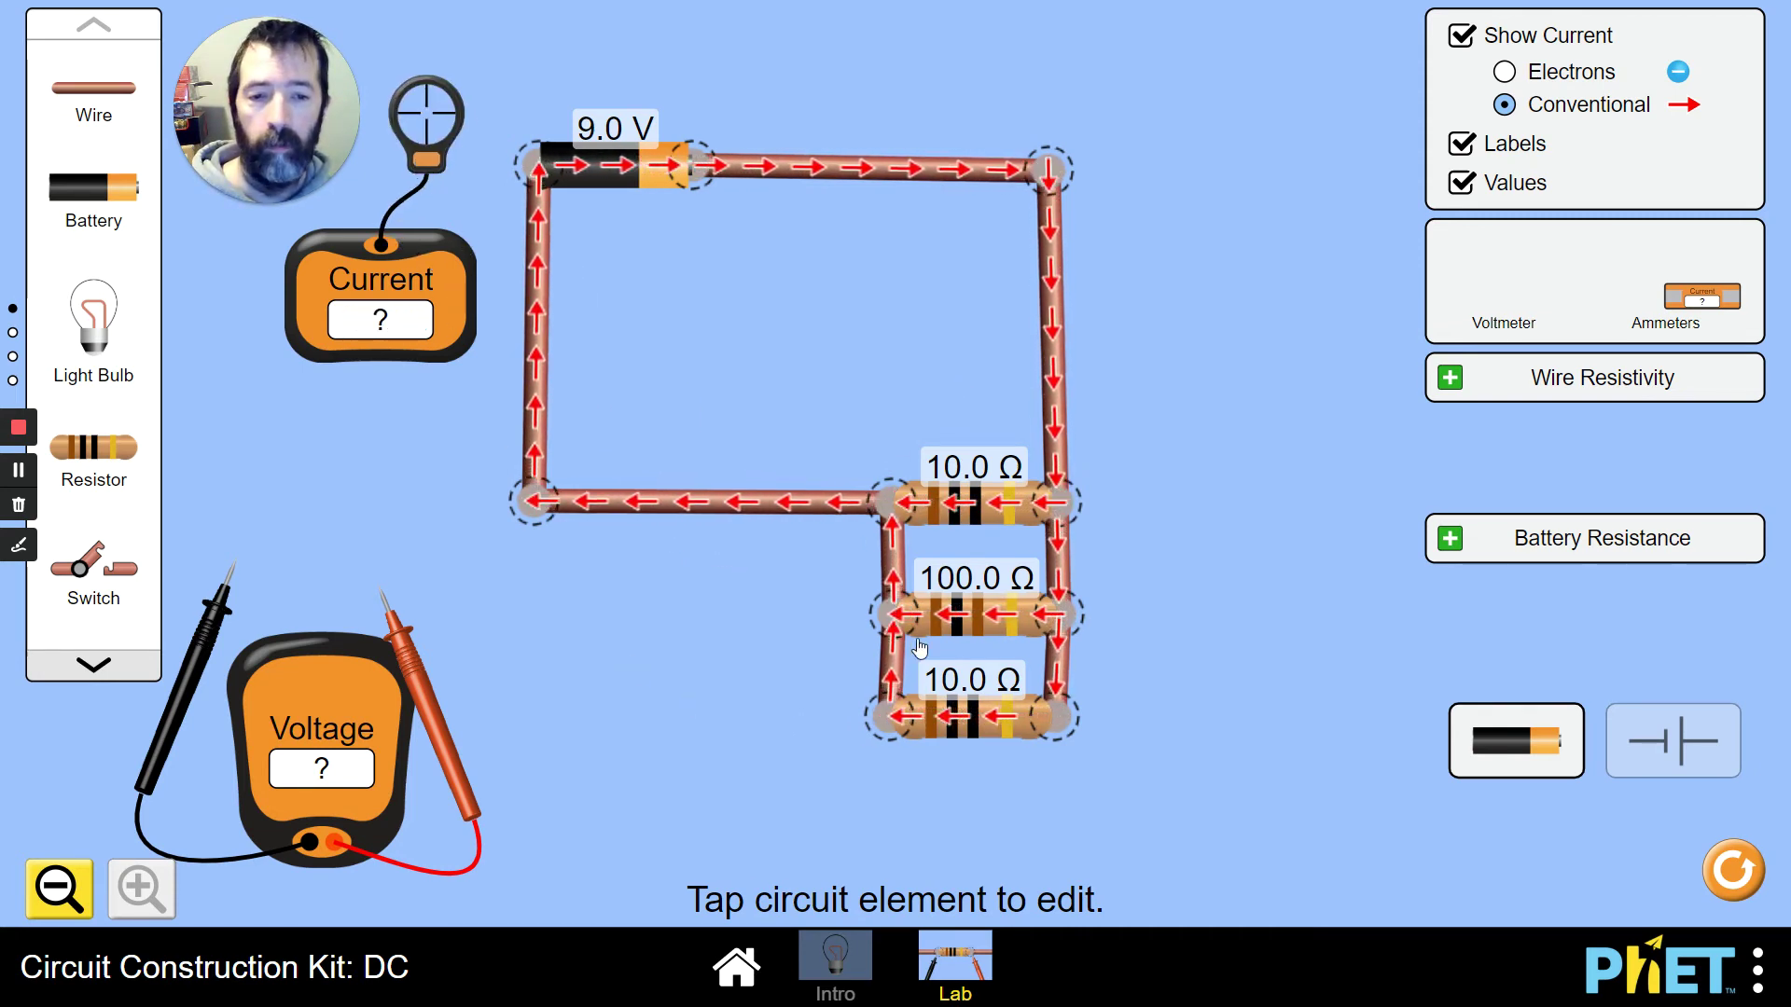
Delete the four short side wires that connect the two lower resistors in parallel.
left_click(894, 552)
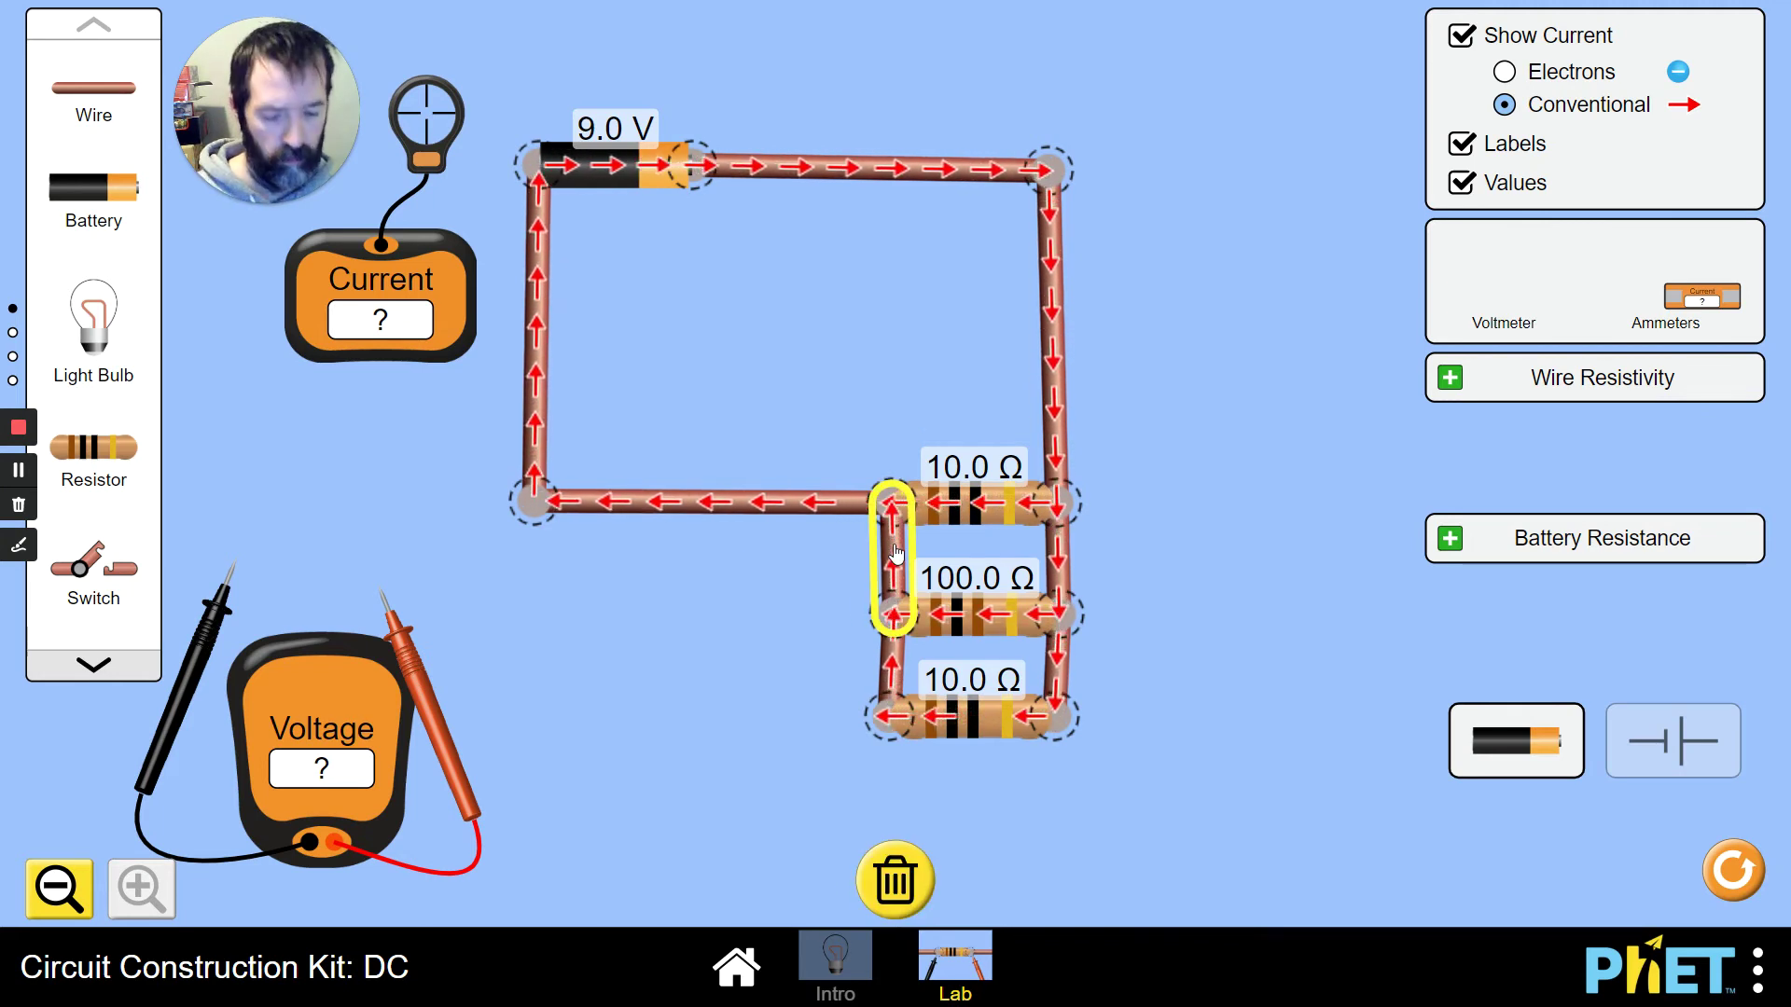
key("Delete")
left_click(1049, 566)
key("Delete")
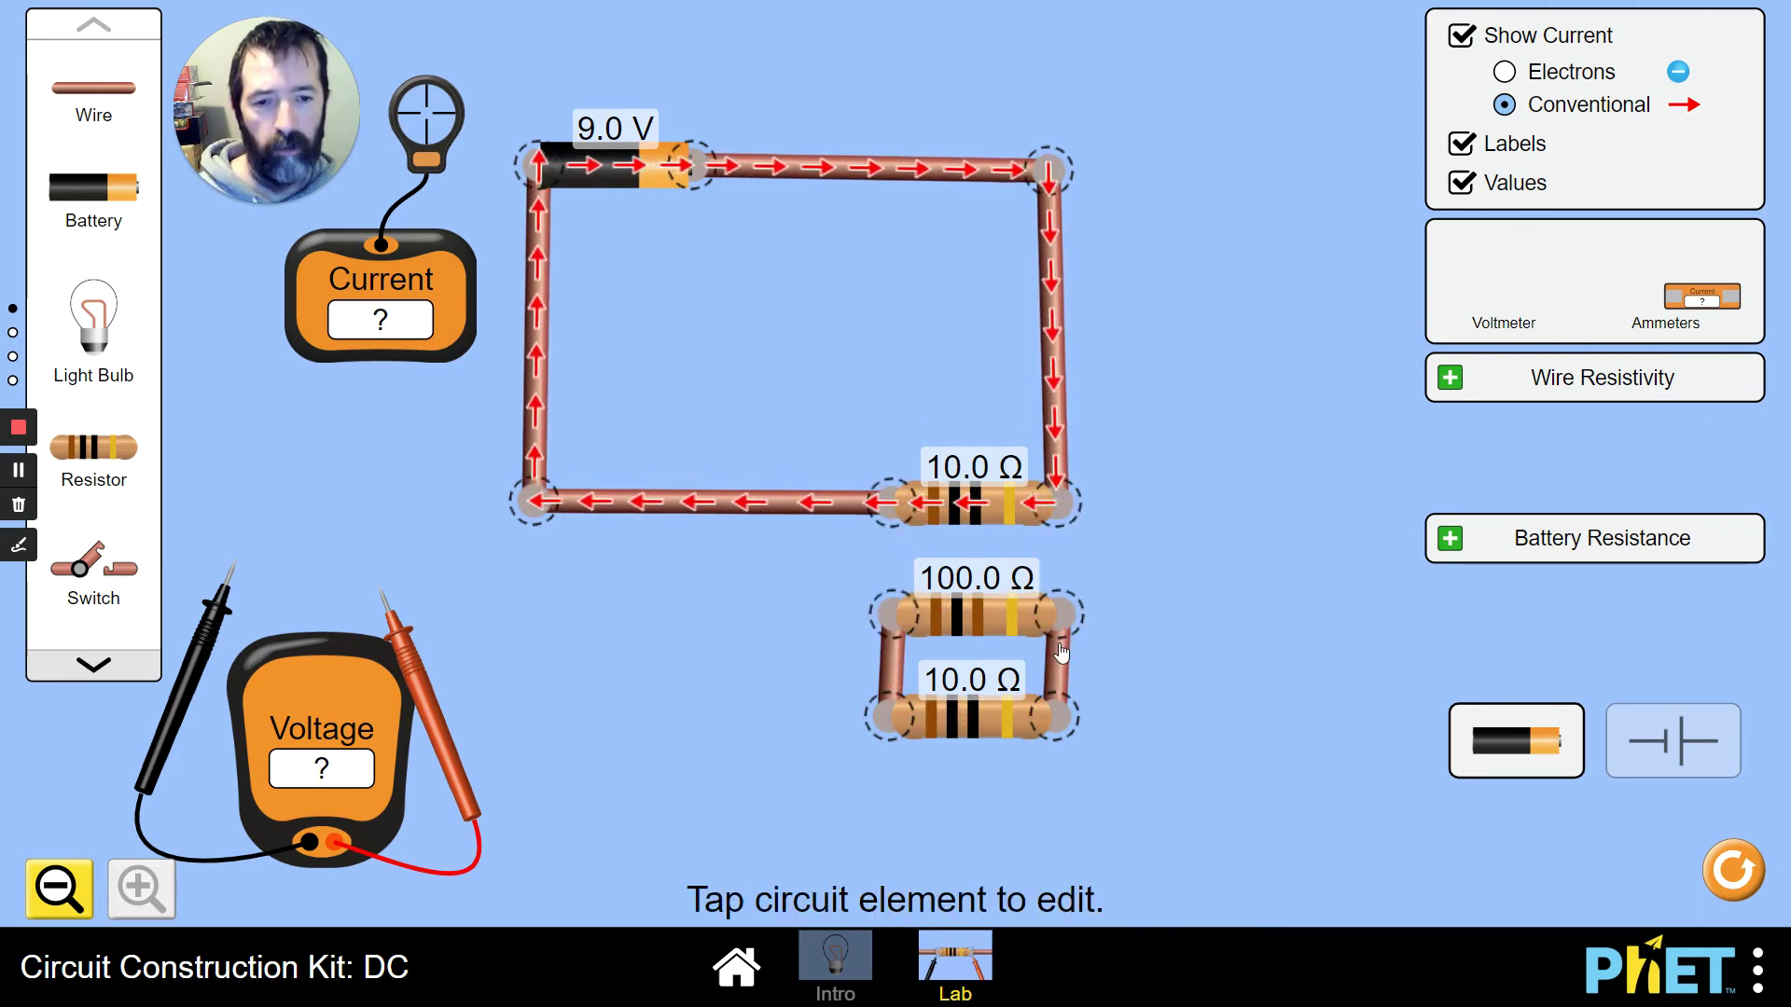
left_click(1056, 667)
key("Delete")
left_click(886, 664)
key("Delete")
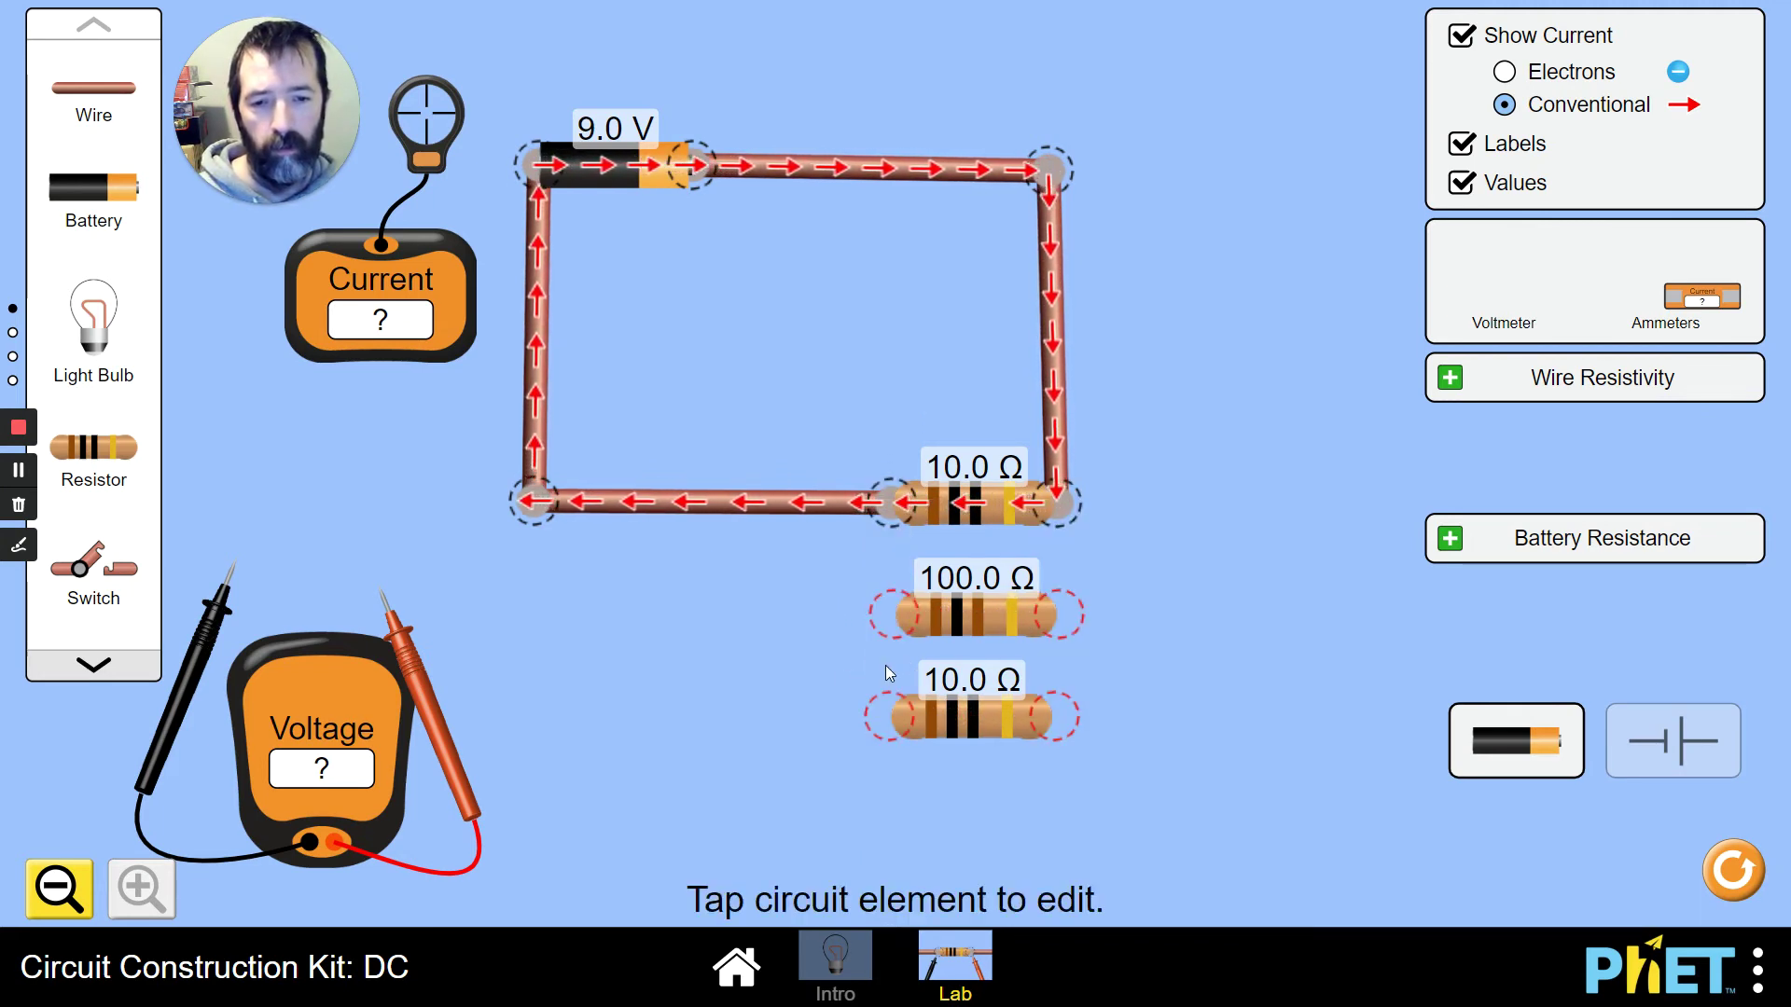
Split the 10 Ω resistor from the lower wire and insert the 100 Ω and other 10 Ω resistors between them in series.
left_click(877, 499)
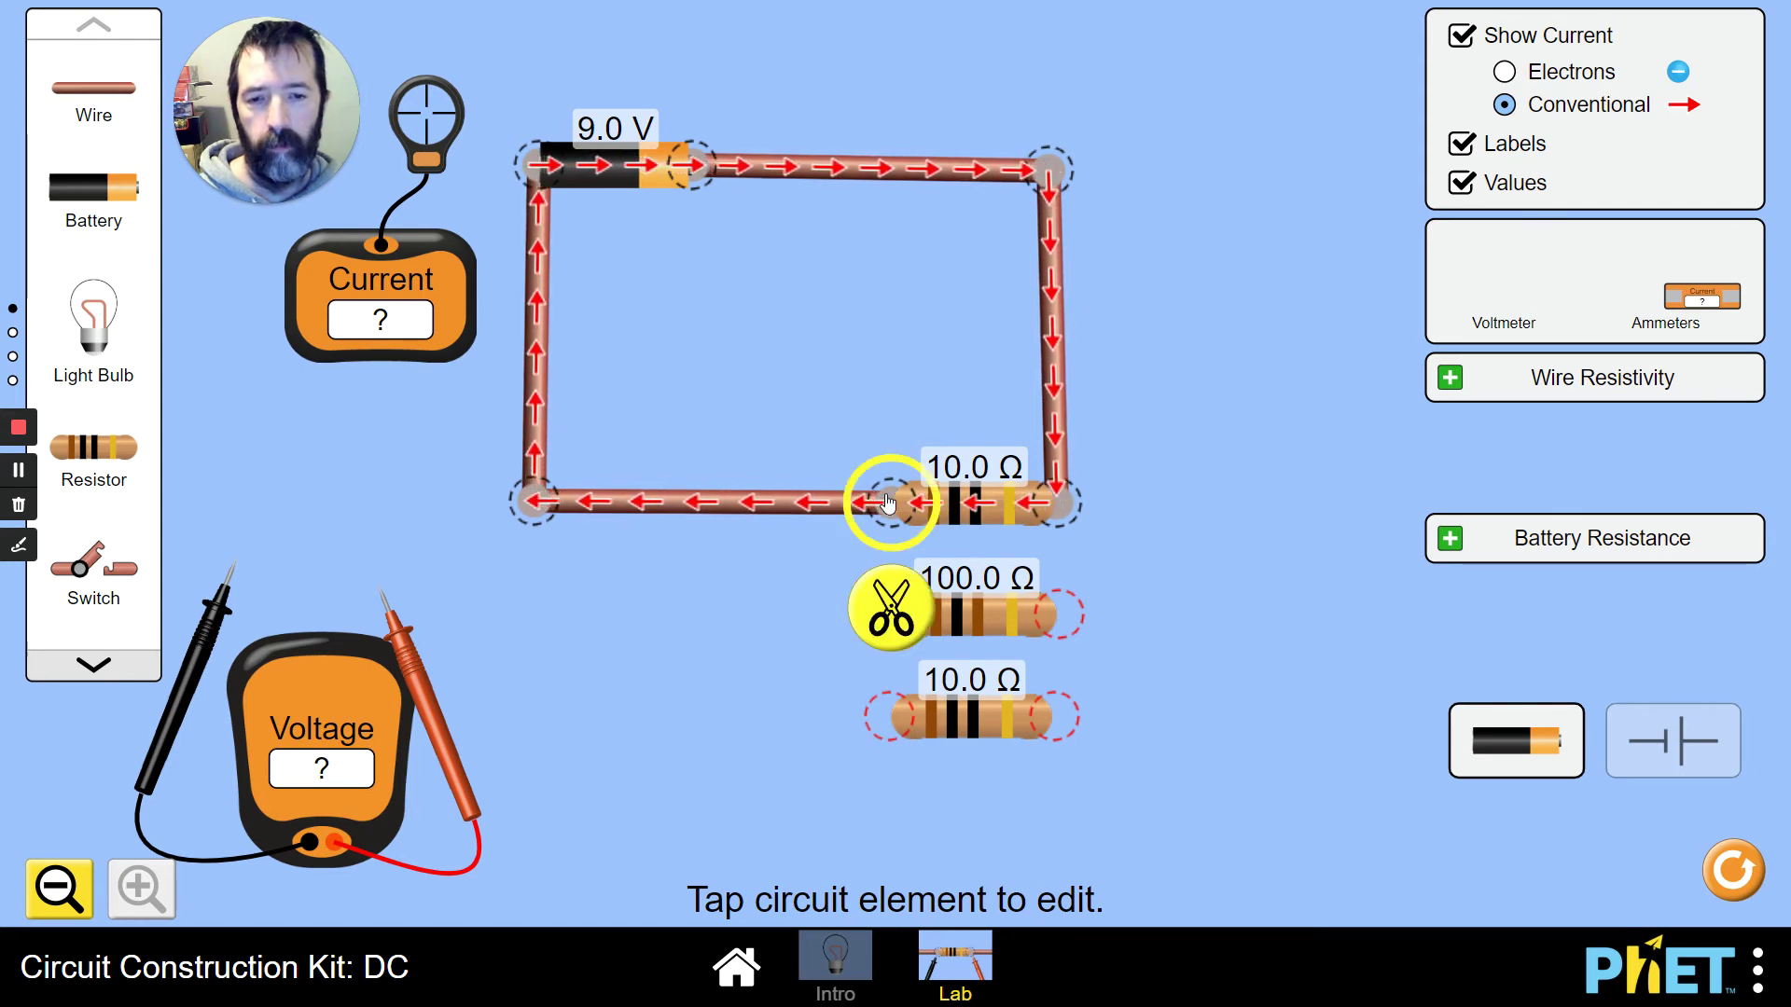
left_click(880, 586)
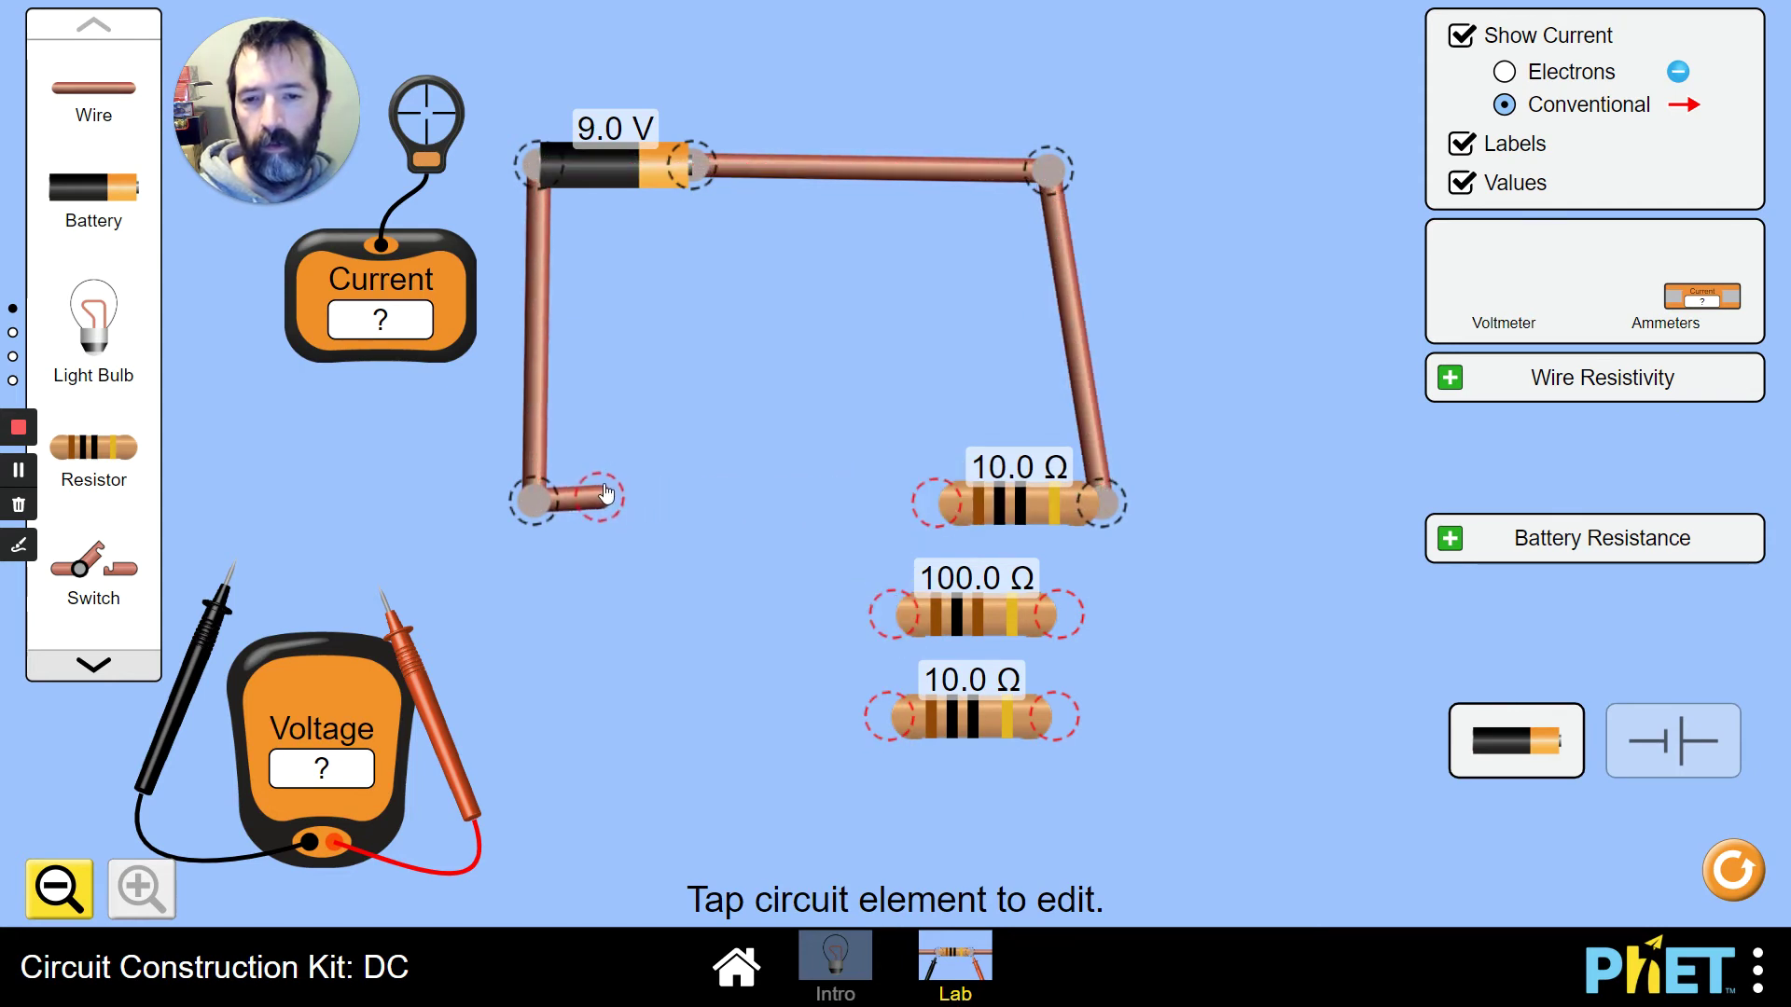
left_click_drag(967, 623, 851, 525)
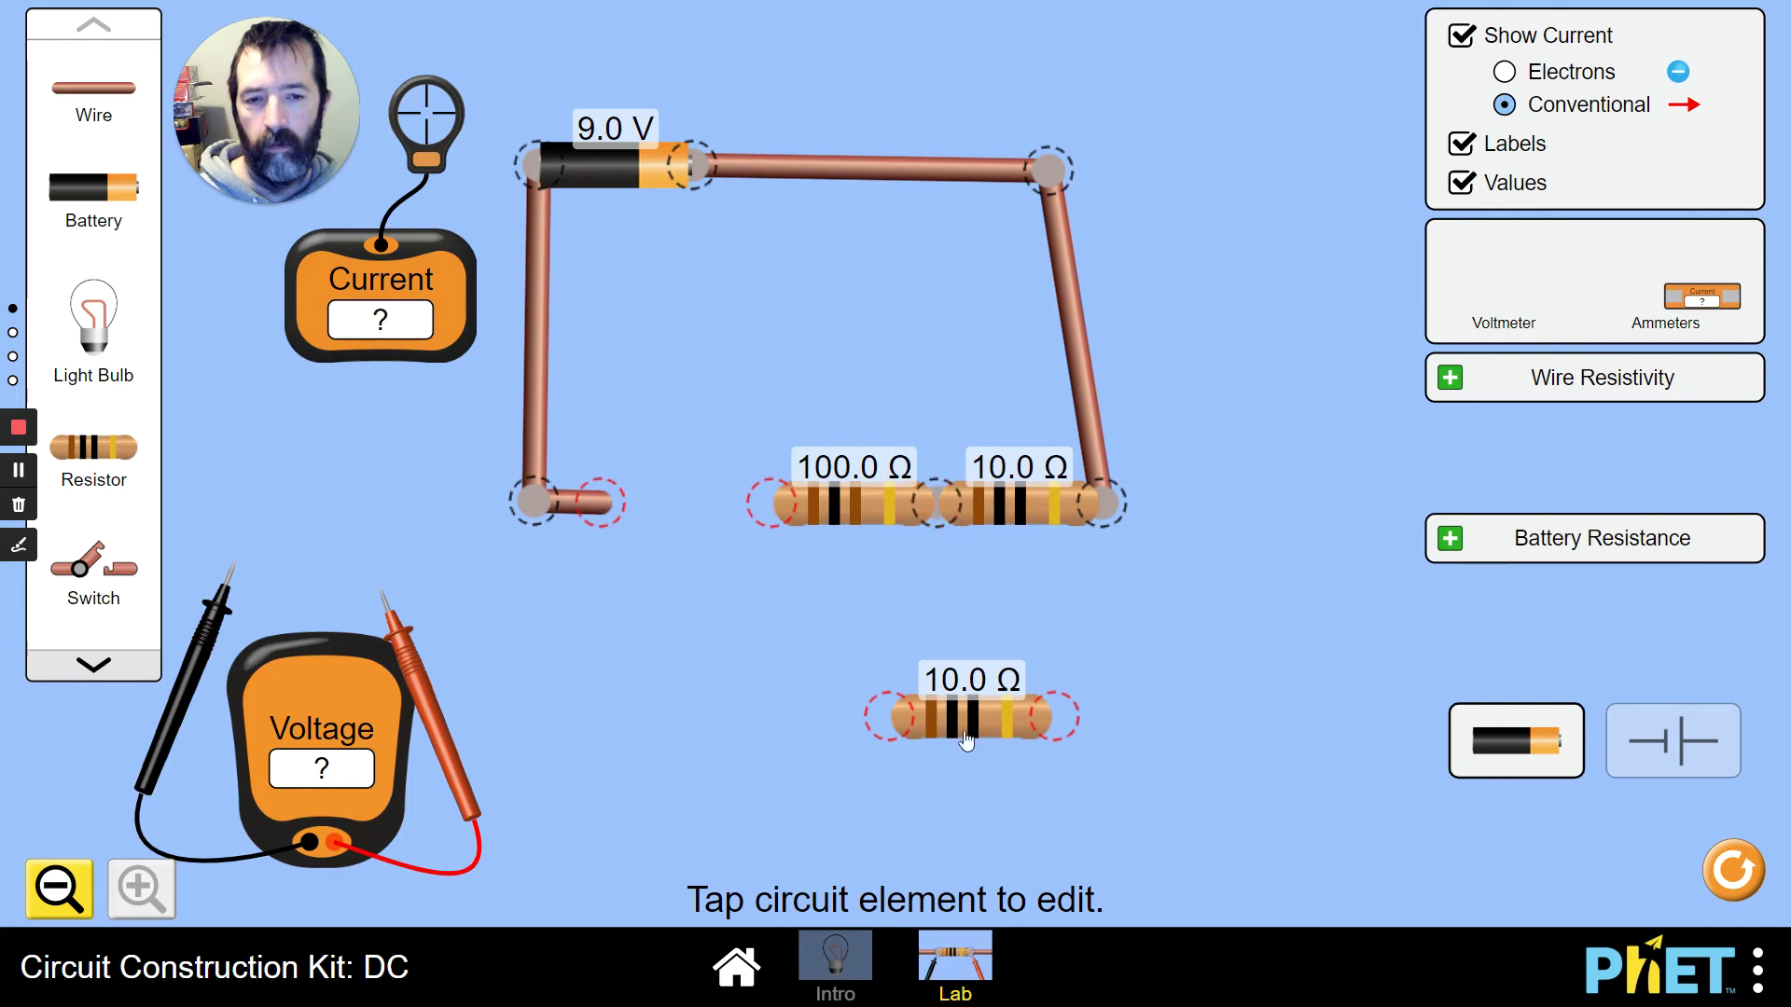
left_click_drag(971, 732, 691, 539)
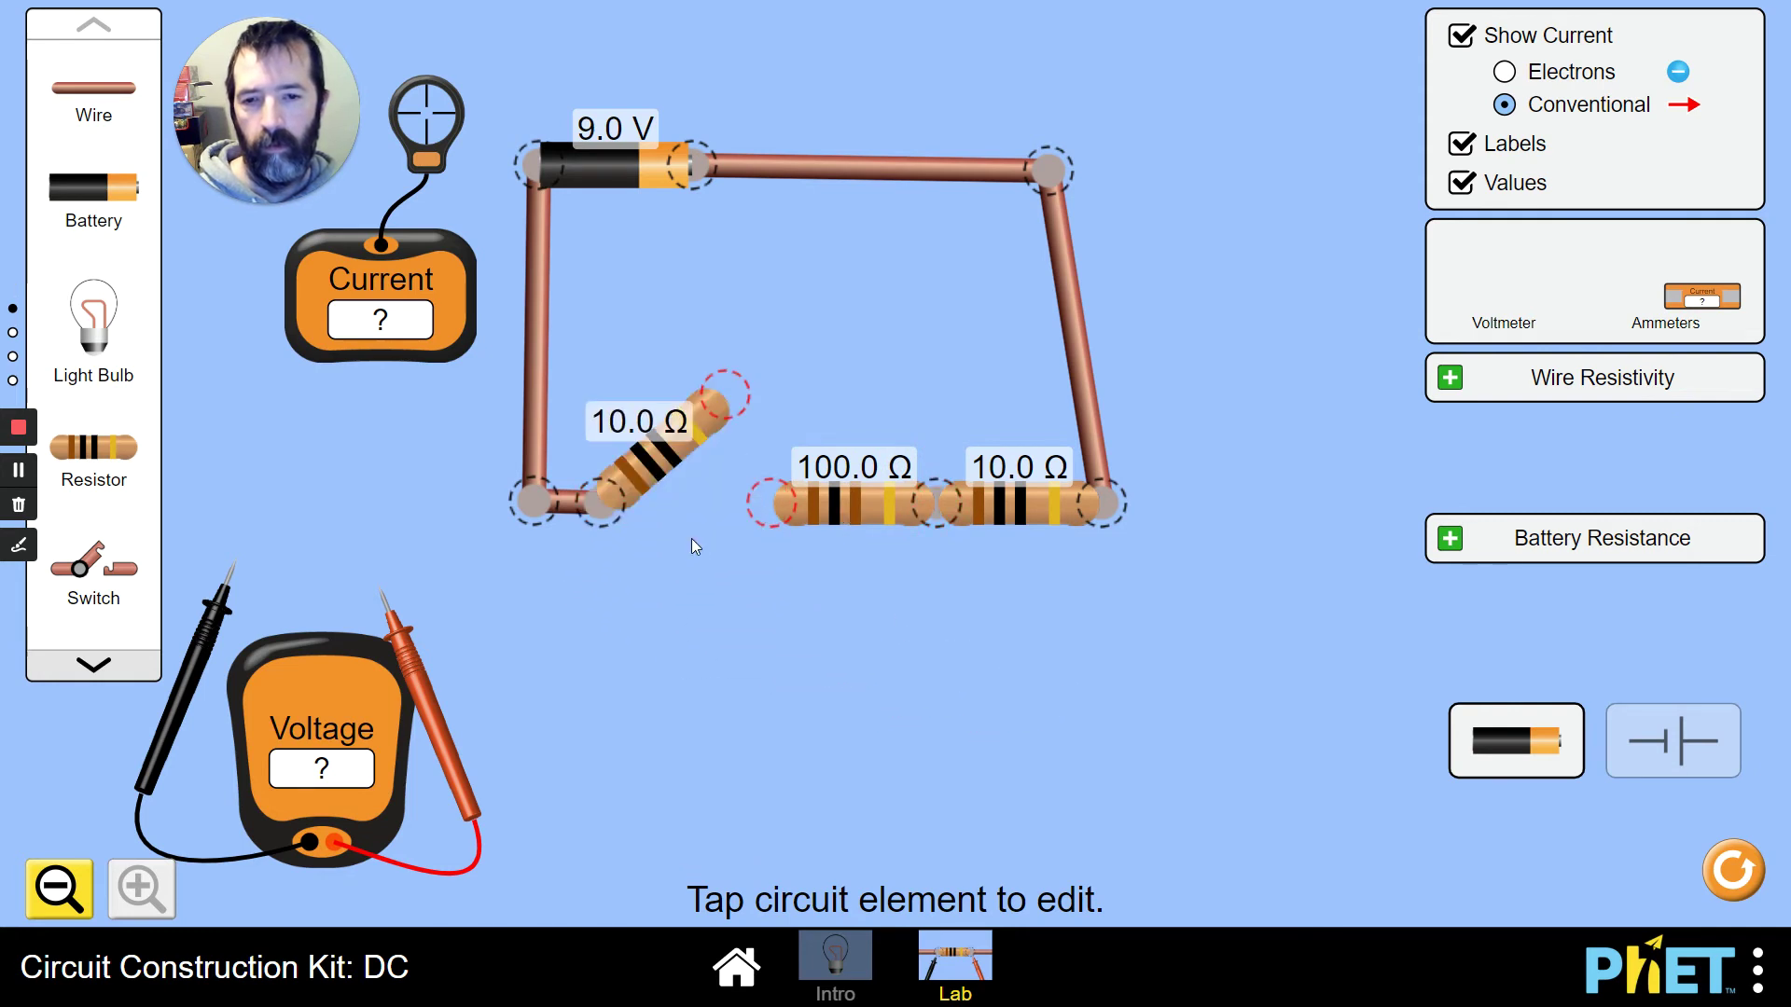
left_click_drag(747, 397, 774, 504)
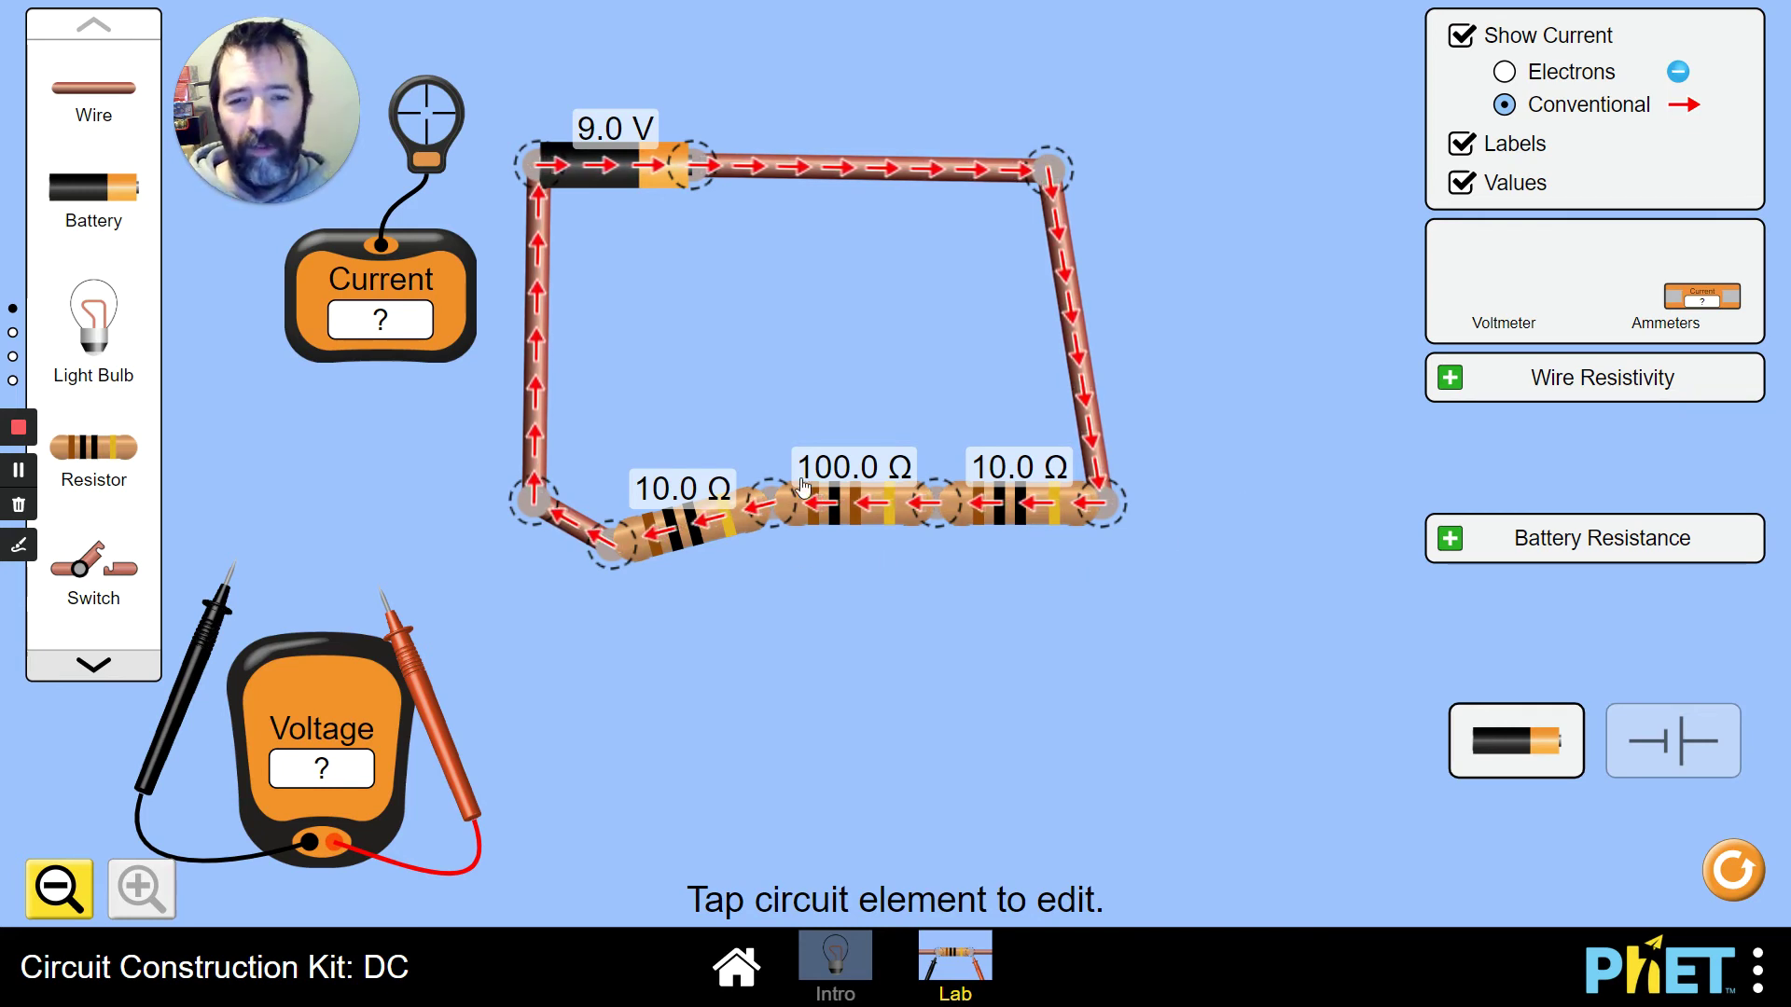
Measure the series circuit's current in the upper wire and shift the ammeter body slightly lower.
left_click(844, 516)
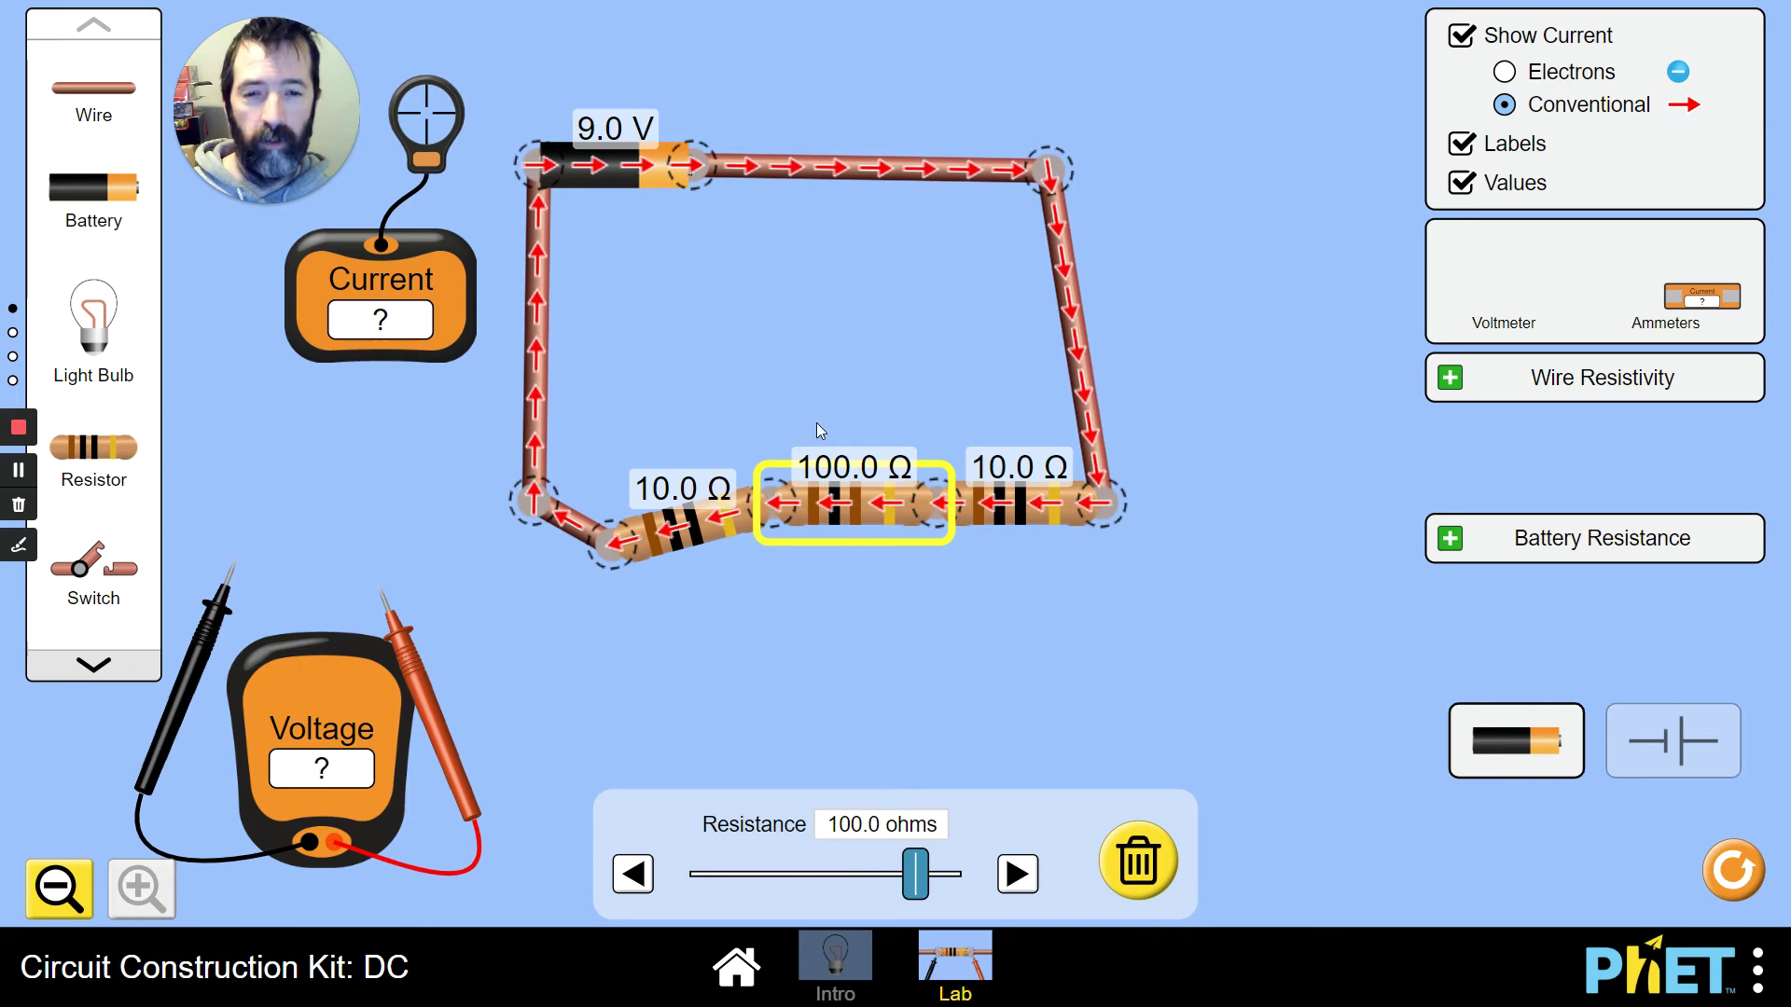
left_click(1320, 491)
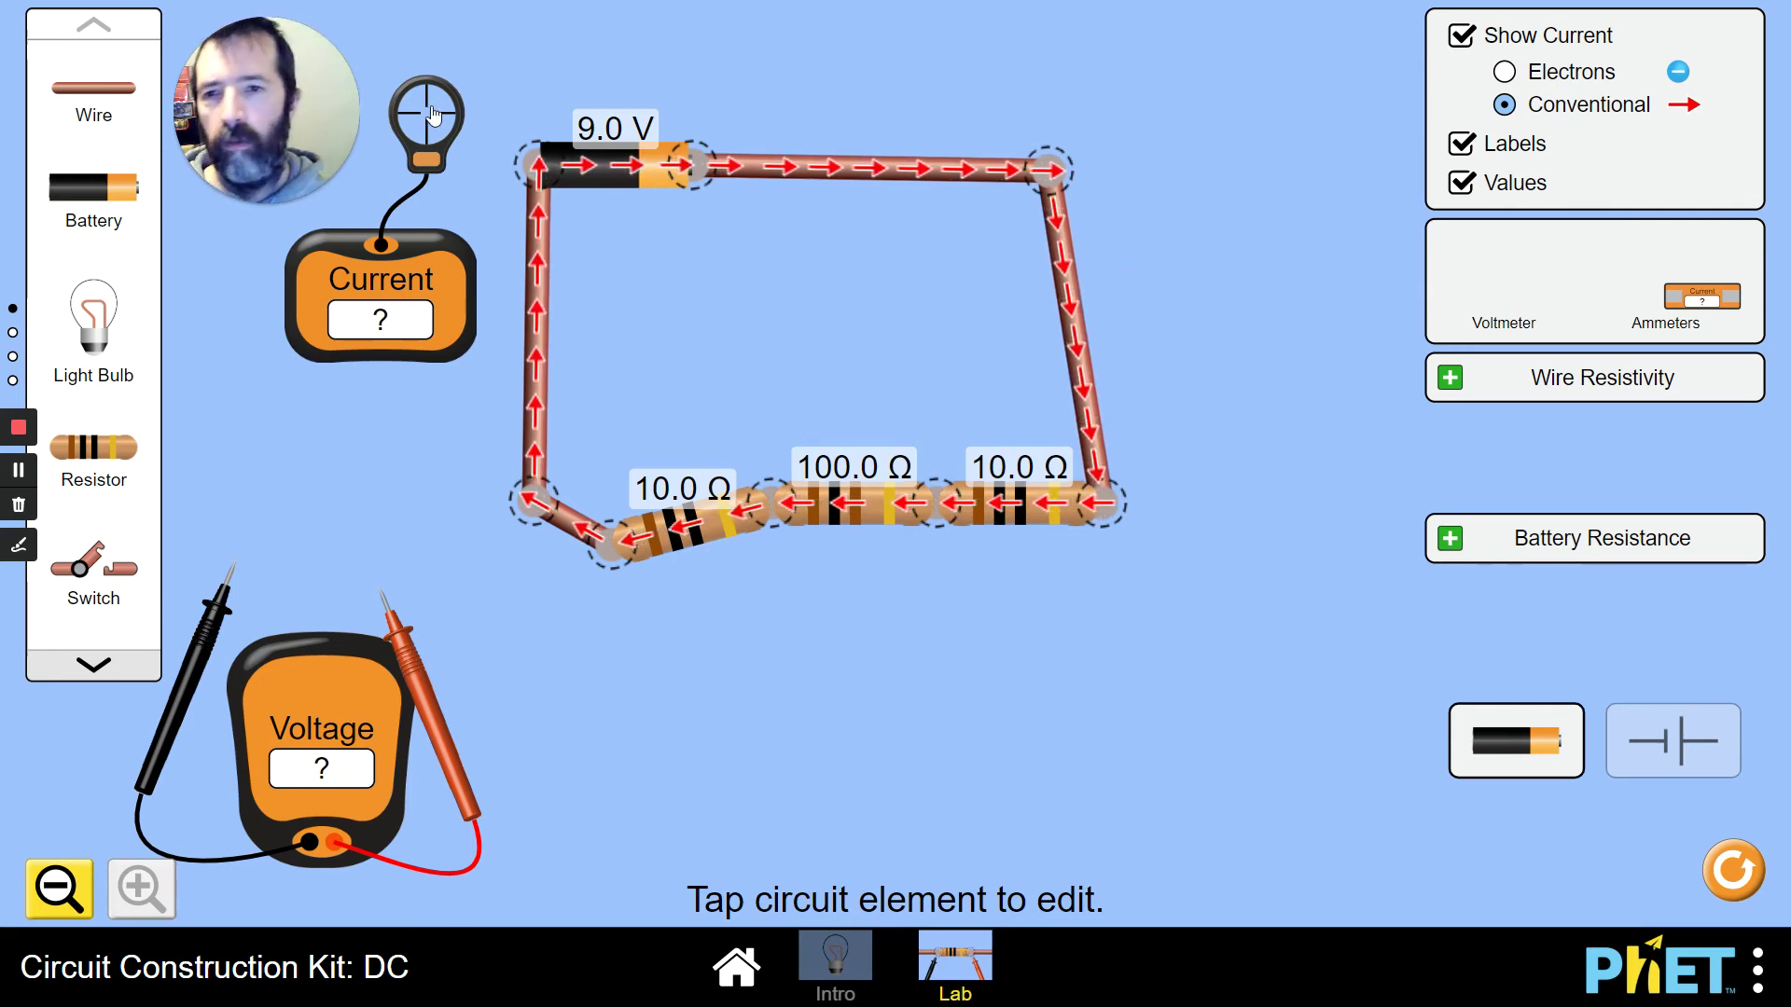
left_click_drag(431, 114, 839, 175)
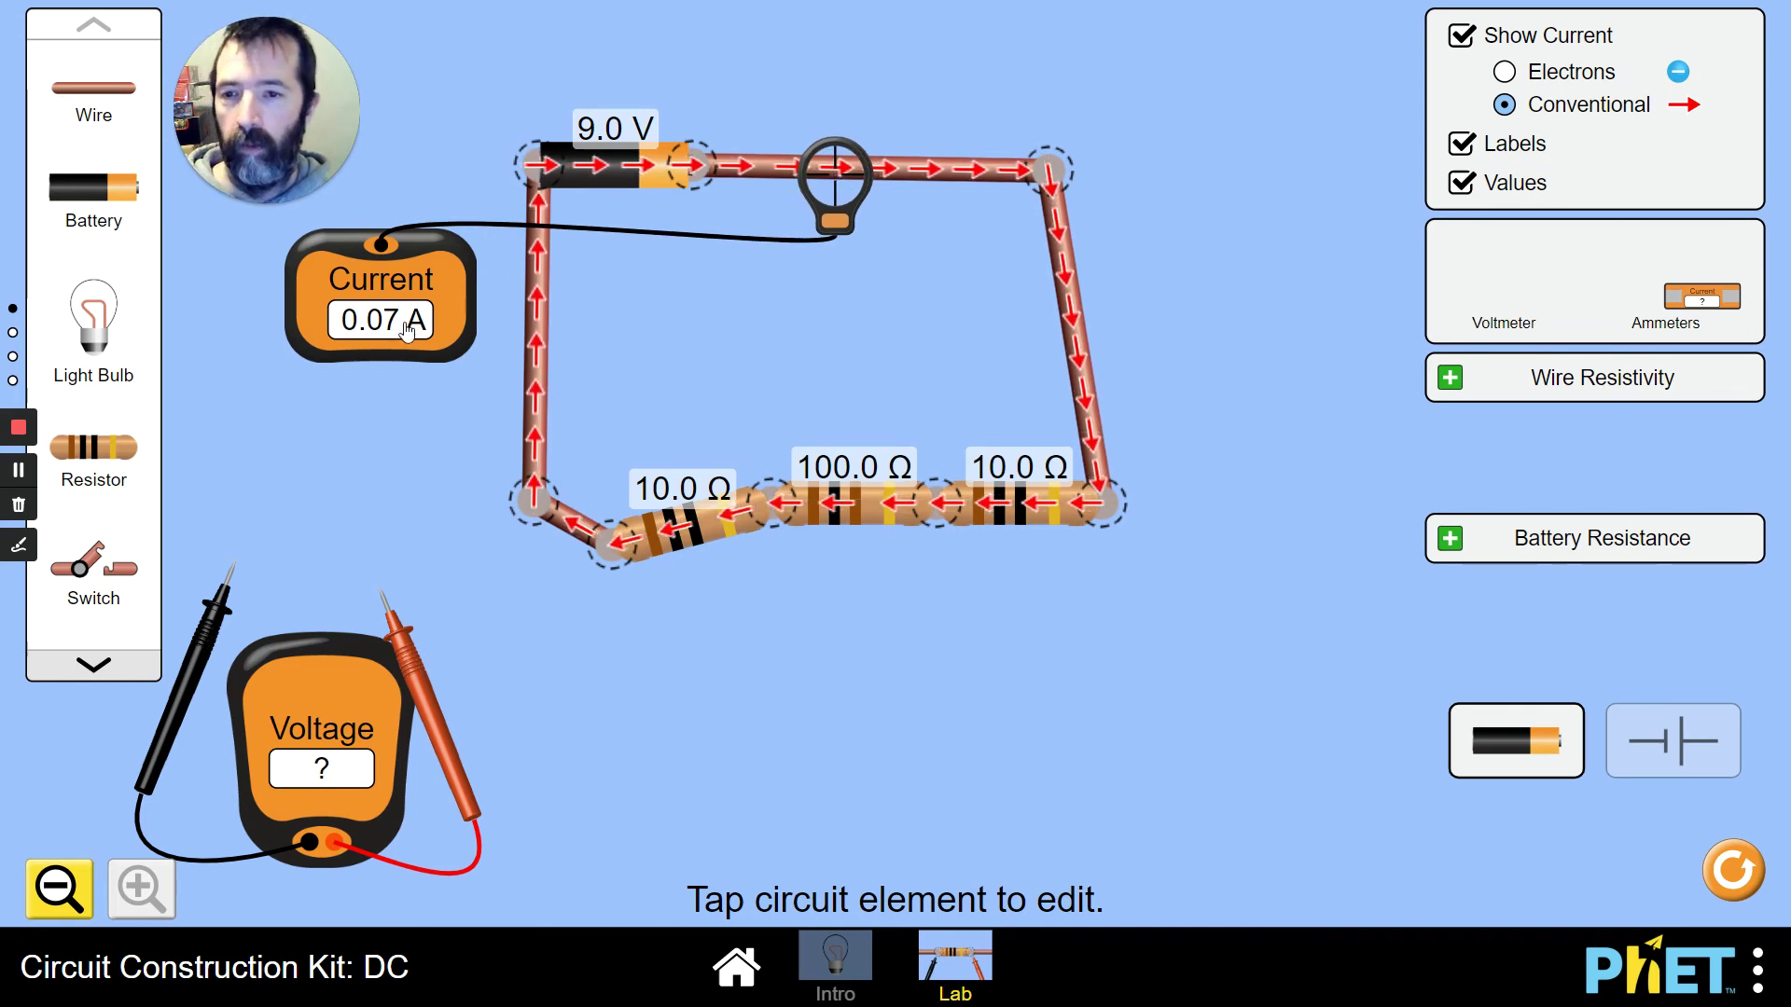
left_click_drag(448, 294, 416, 341)
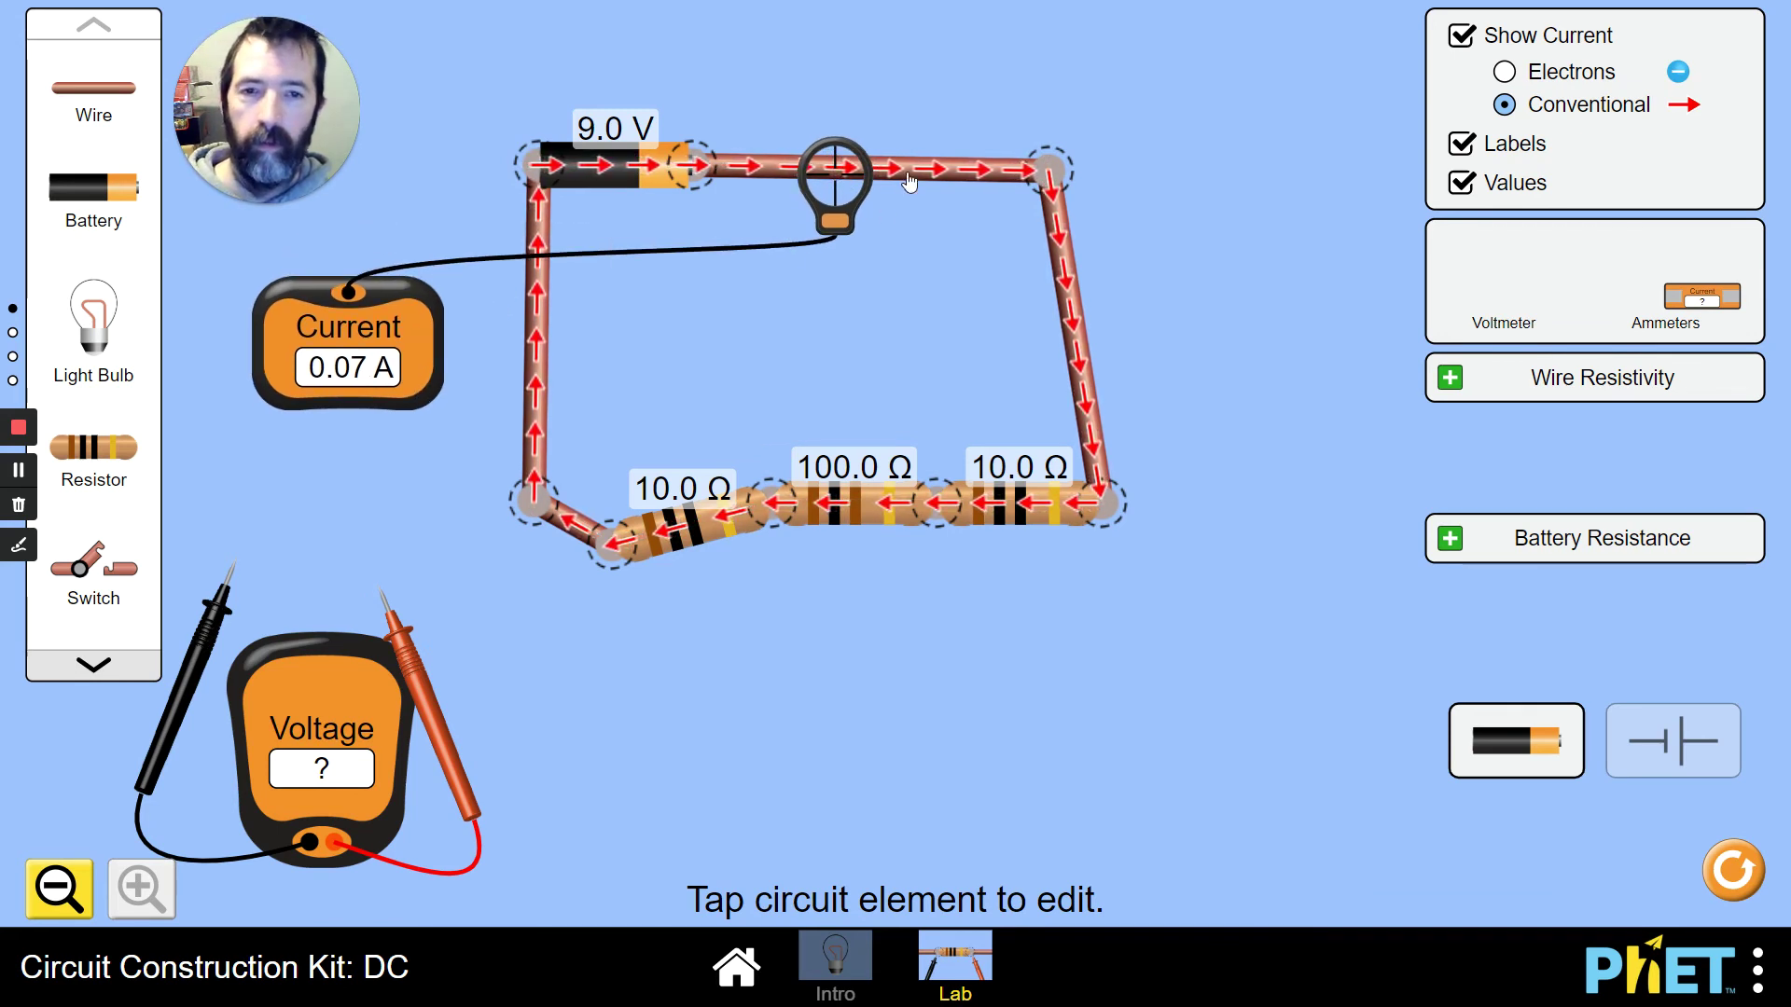
Set the middle series resistor's resistance to 10 ohms.
left_click(858, 531)
left_click_drag(915, 880, 713, 883)
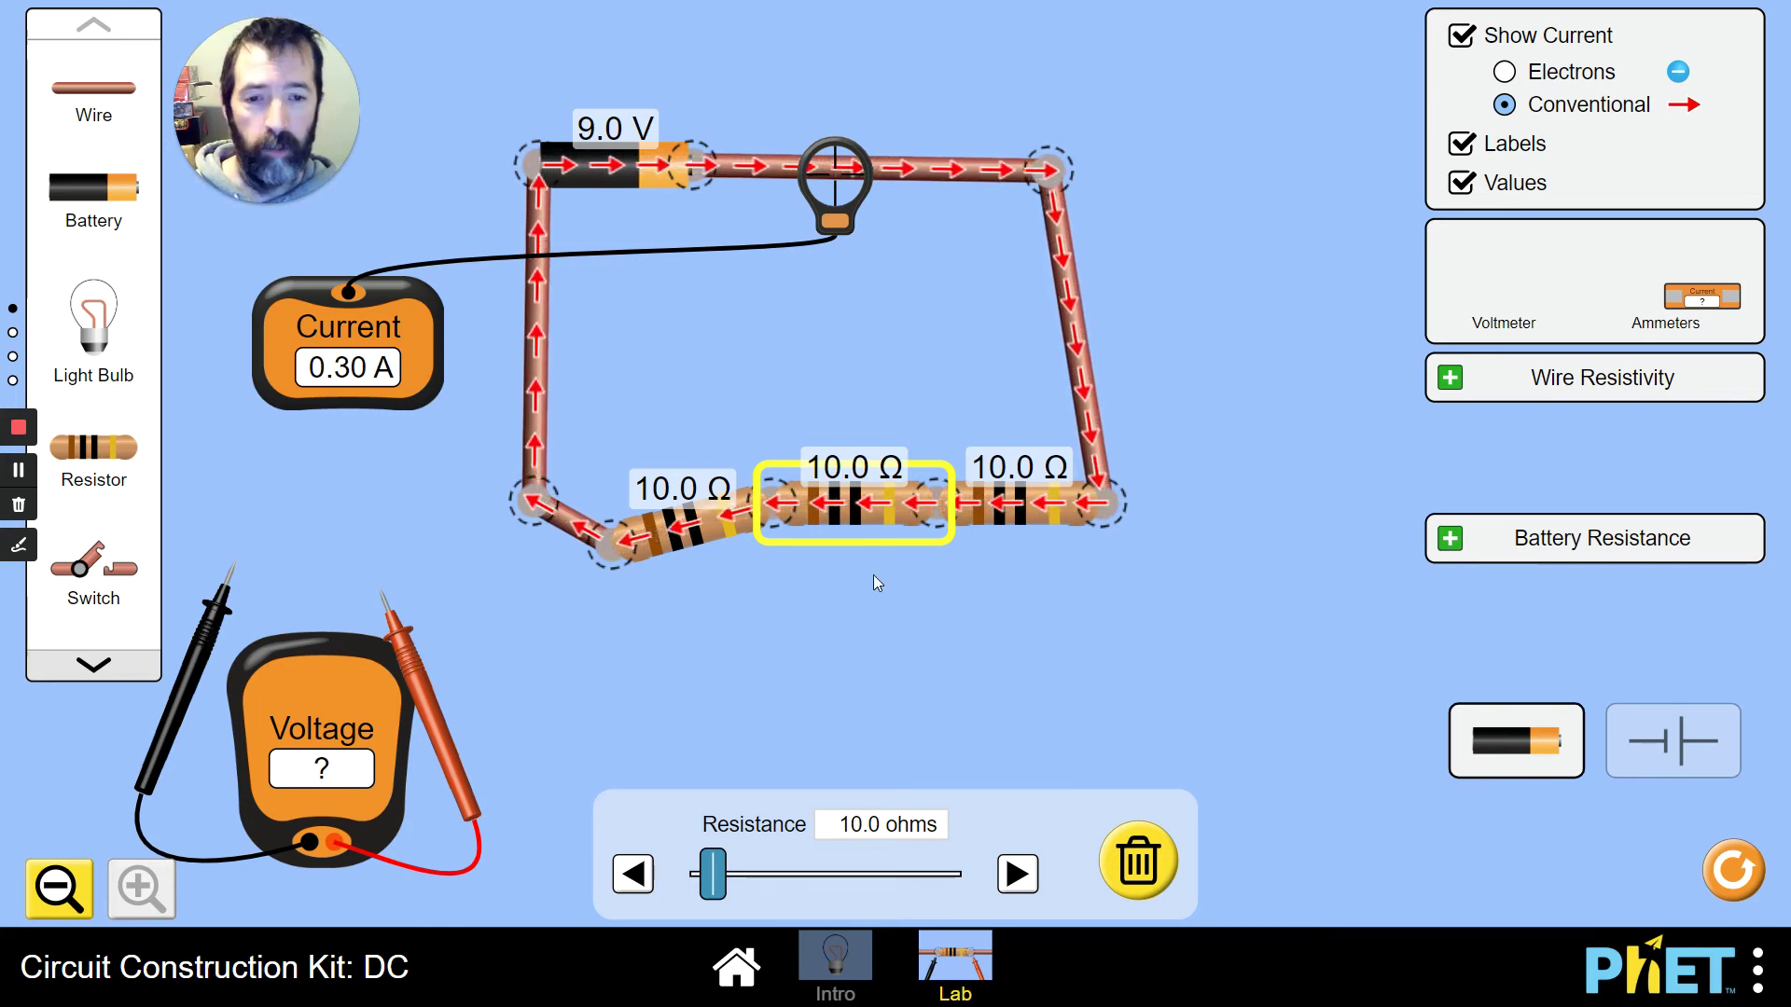
left_click(855, 597)
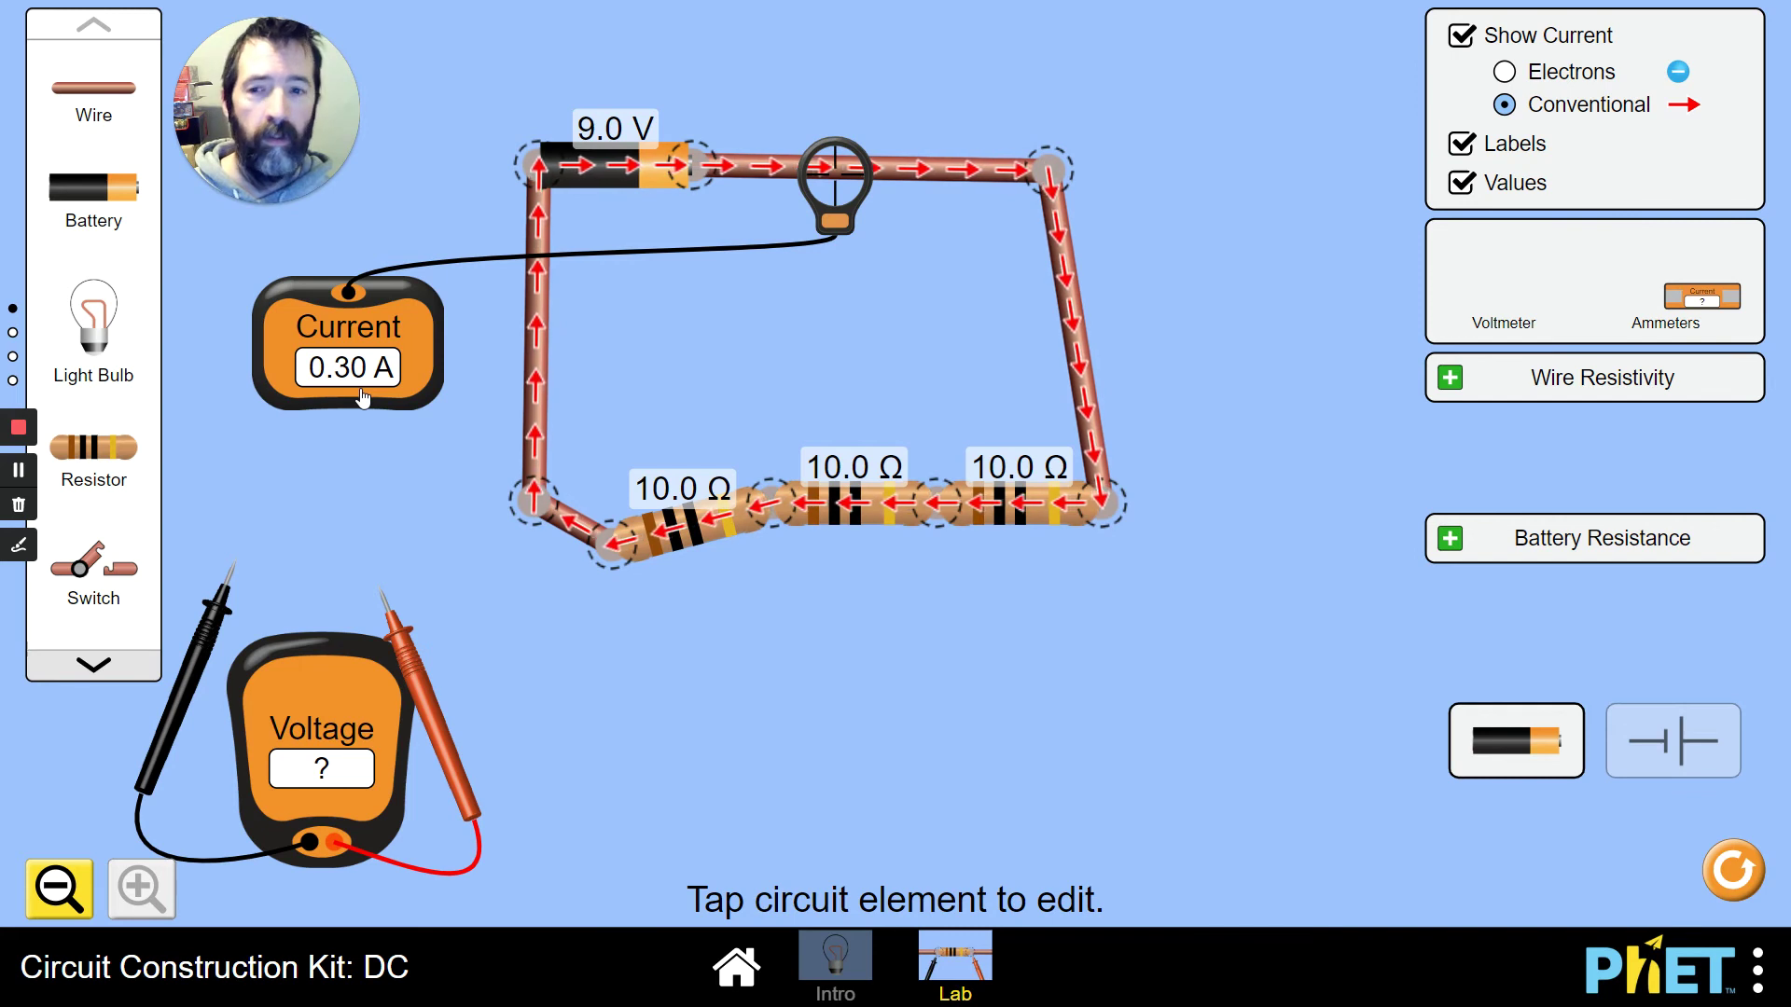
Shift the ammeter body slightly higher and separate the three series resistors at both junctions into a vertical stack below the upper-right wire corner.
left_click_drag(415, 334, 396, 312)
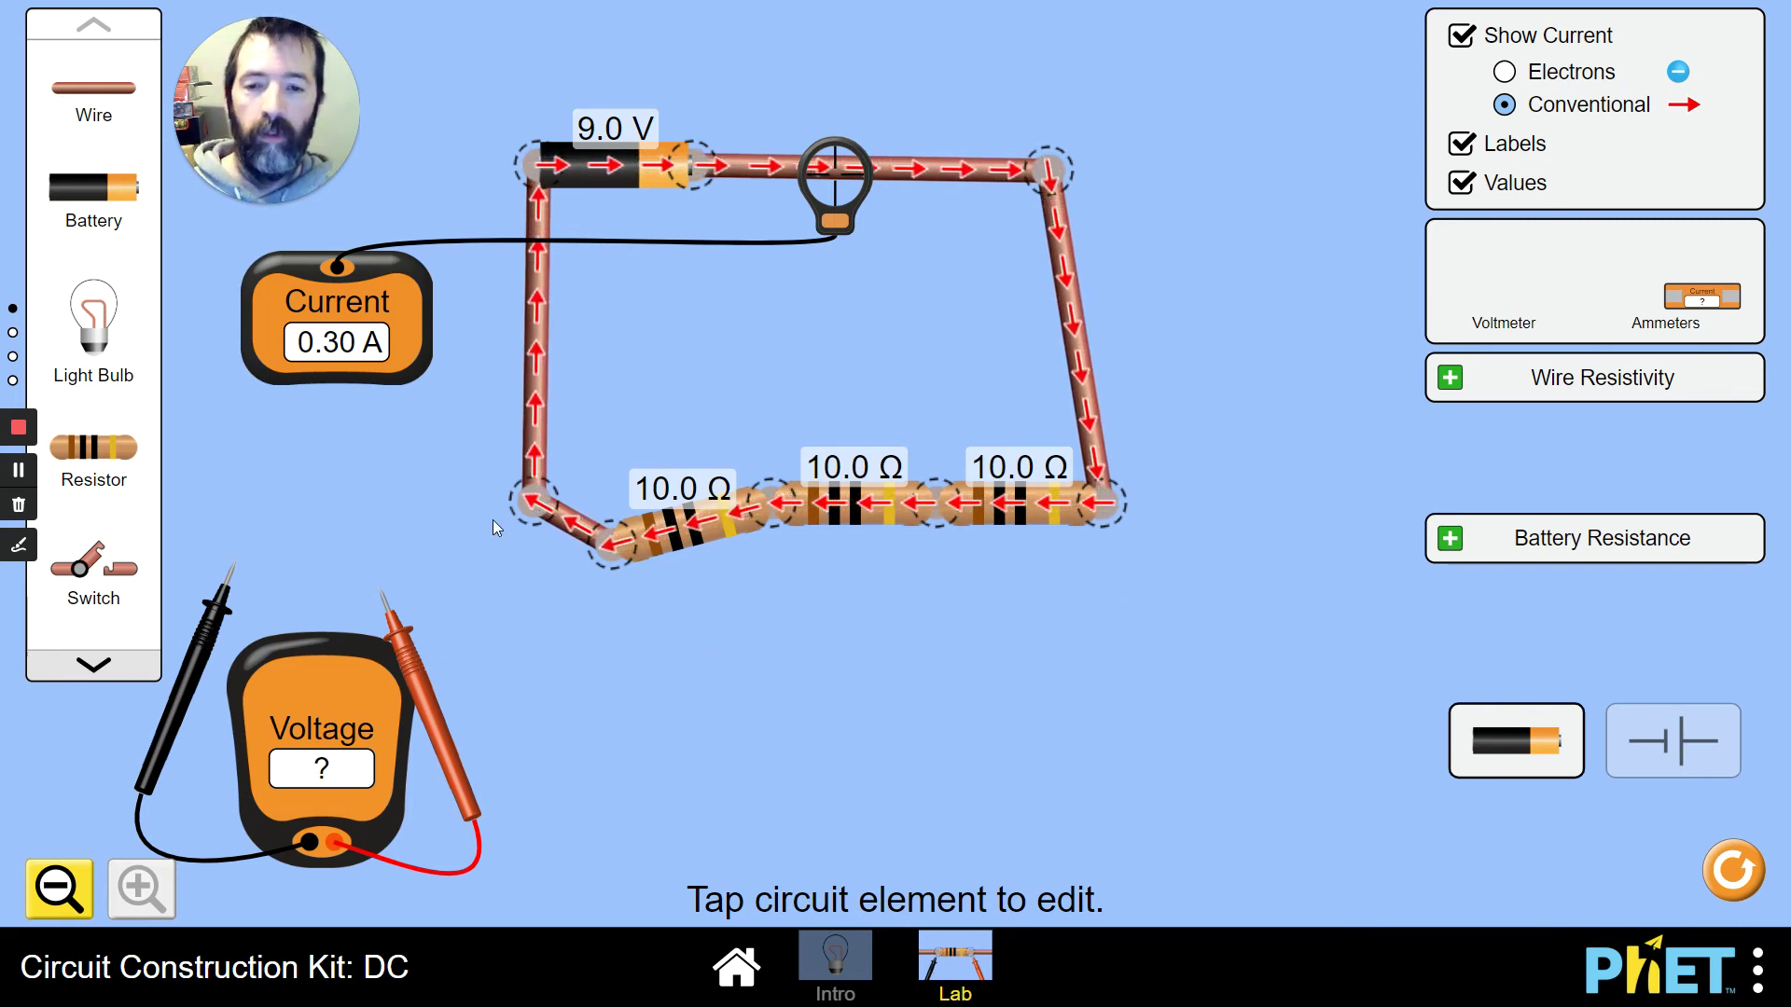
left_click(783, 523)
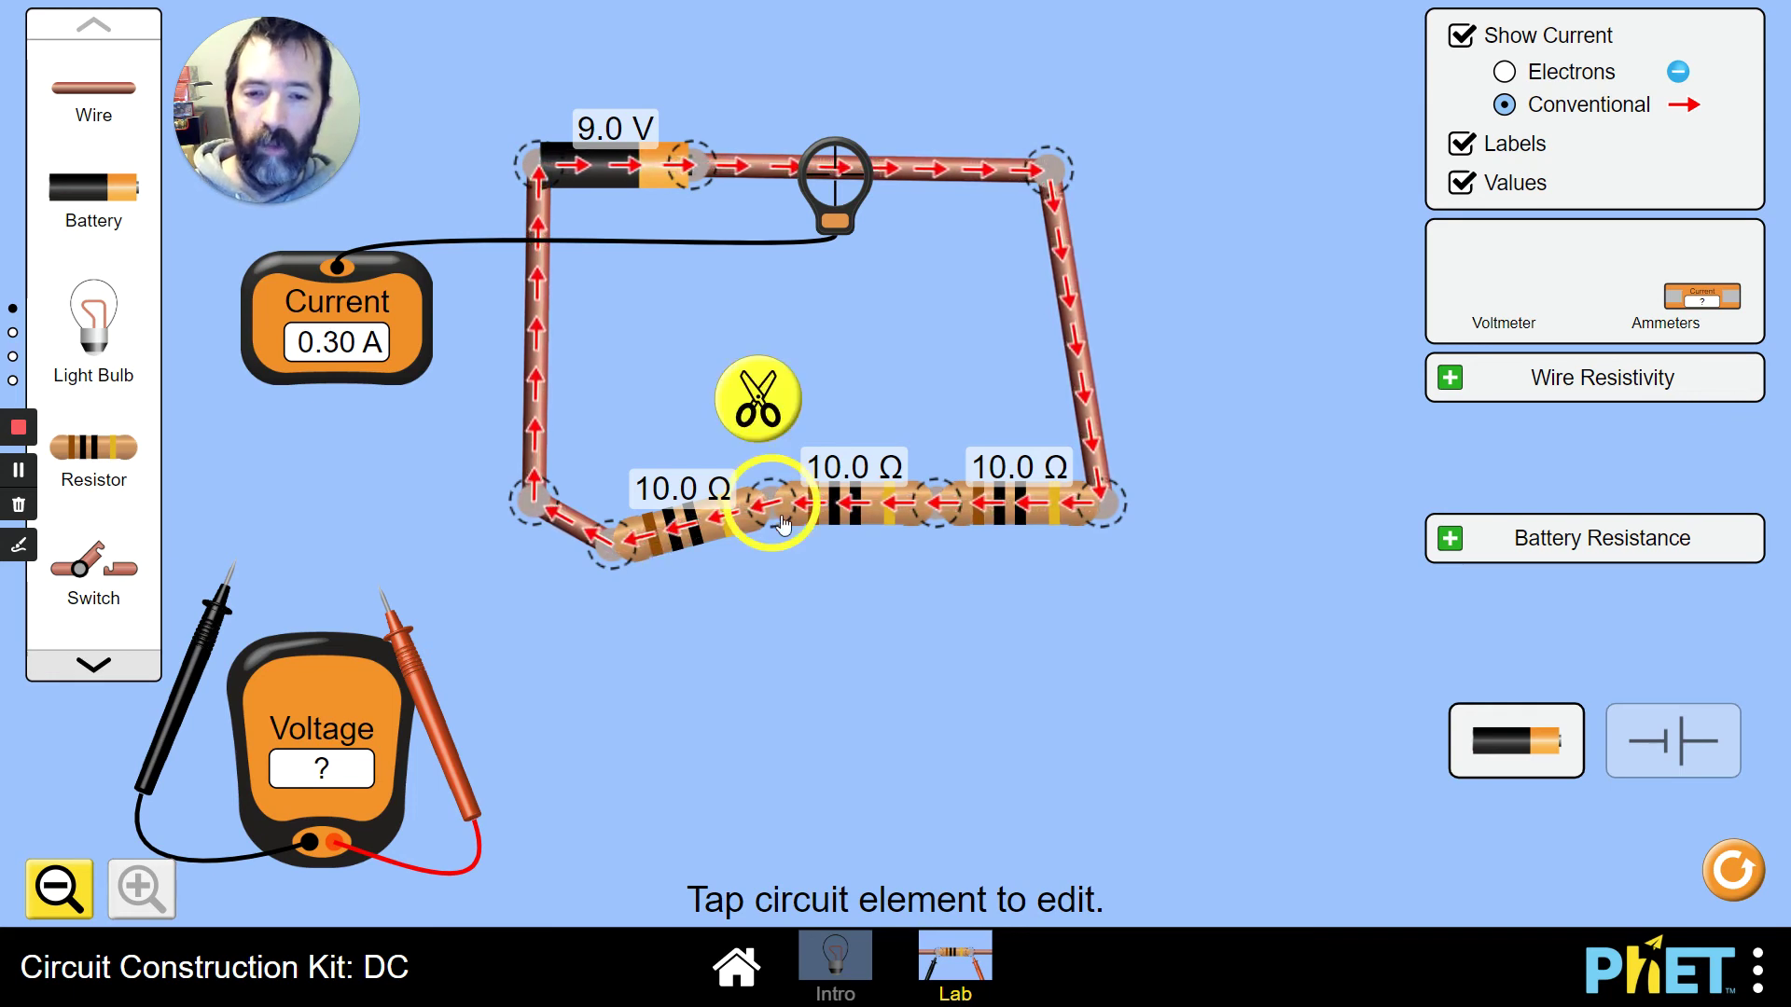
left_click(752, 401)
left_click(990, 514)
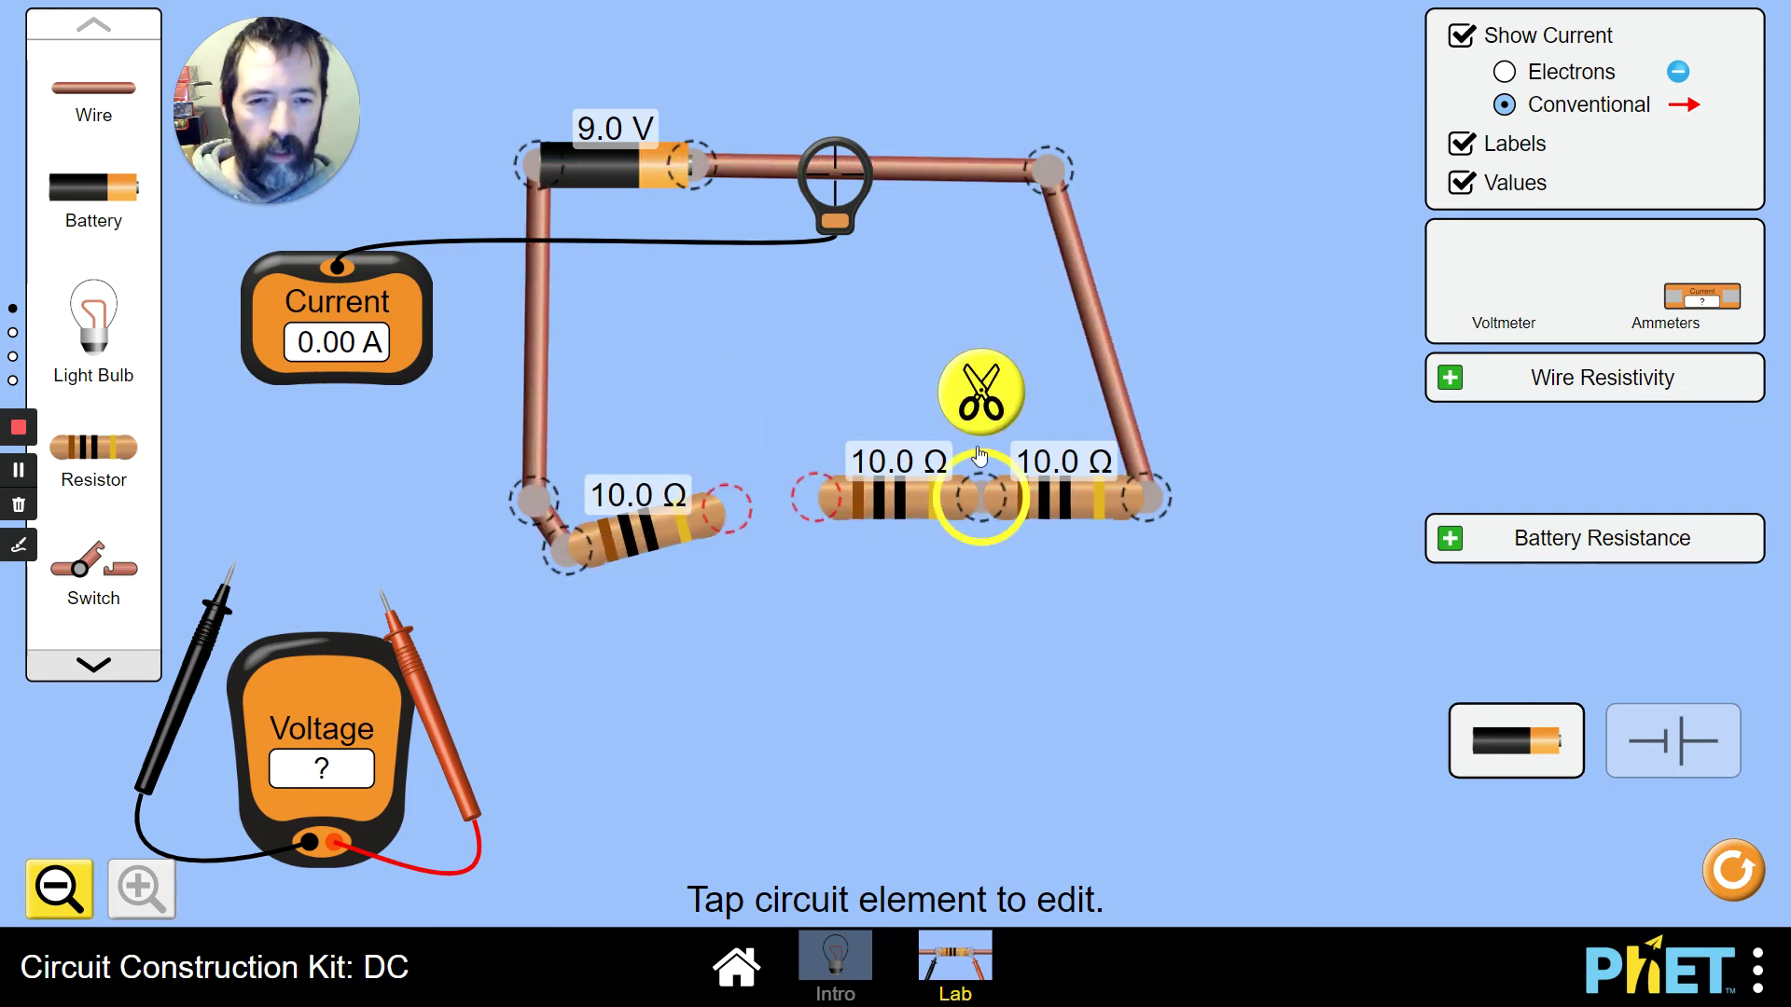
left_click(961, 403)
left_click_drag(867, 508, 1057, 635)
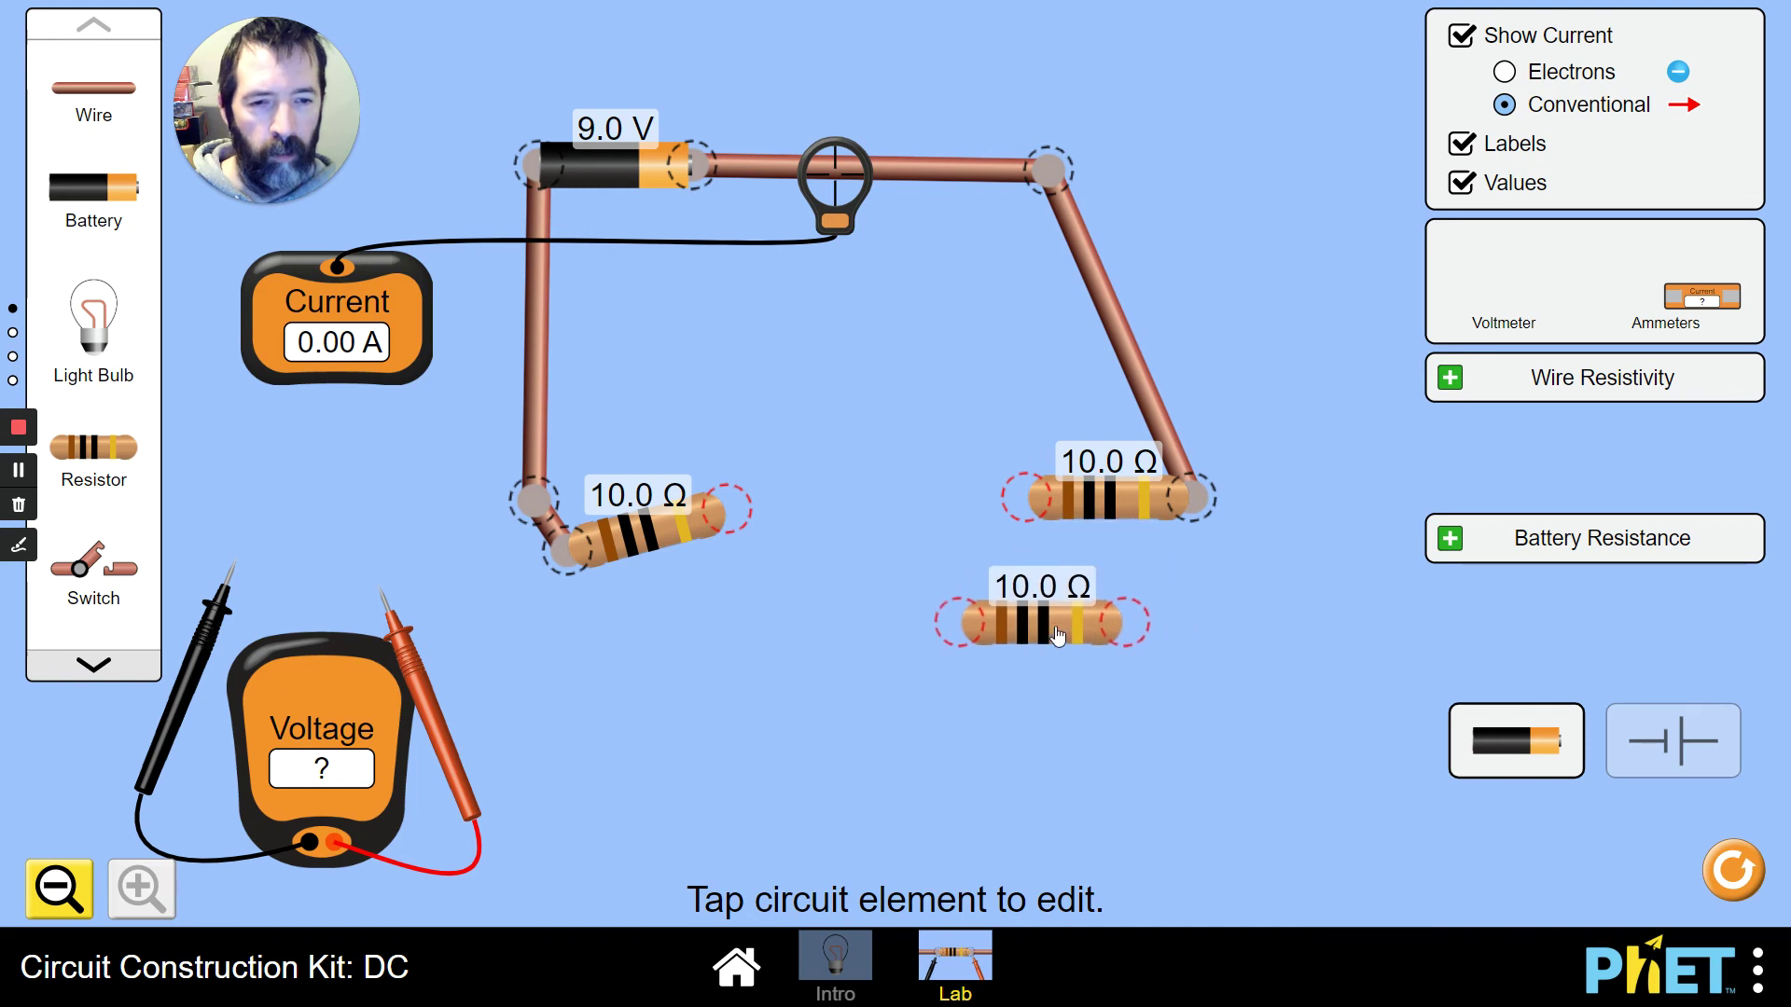
left_click_drag(1111, 506, 1029, 518)
left_click_drag(714, 508, 1016, 723)
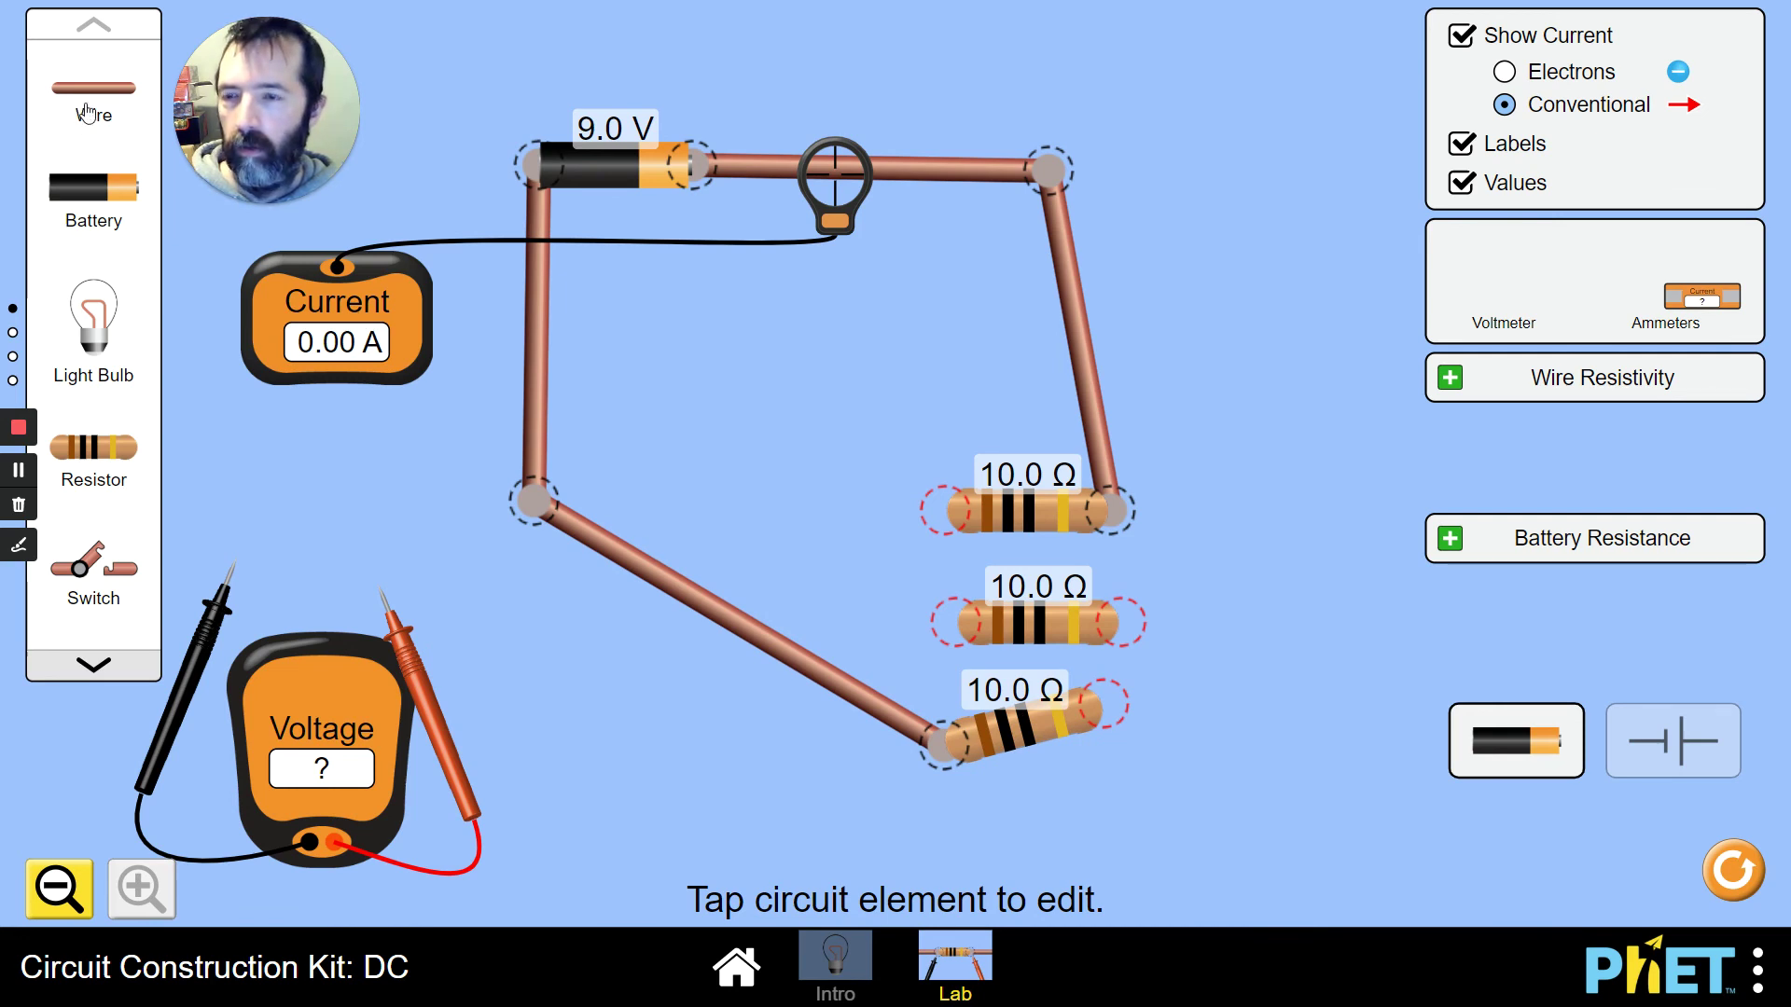
Connect the three stacked 10 Ω resistors in parallel with four short side wires and shift the lowest resistor slightly downward.
left_click_drag(269, 268, 957, 636)
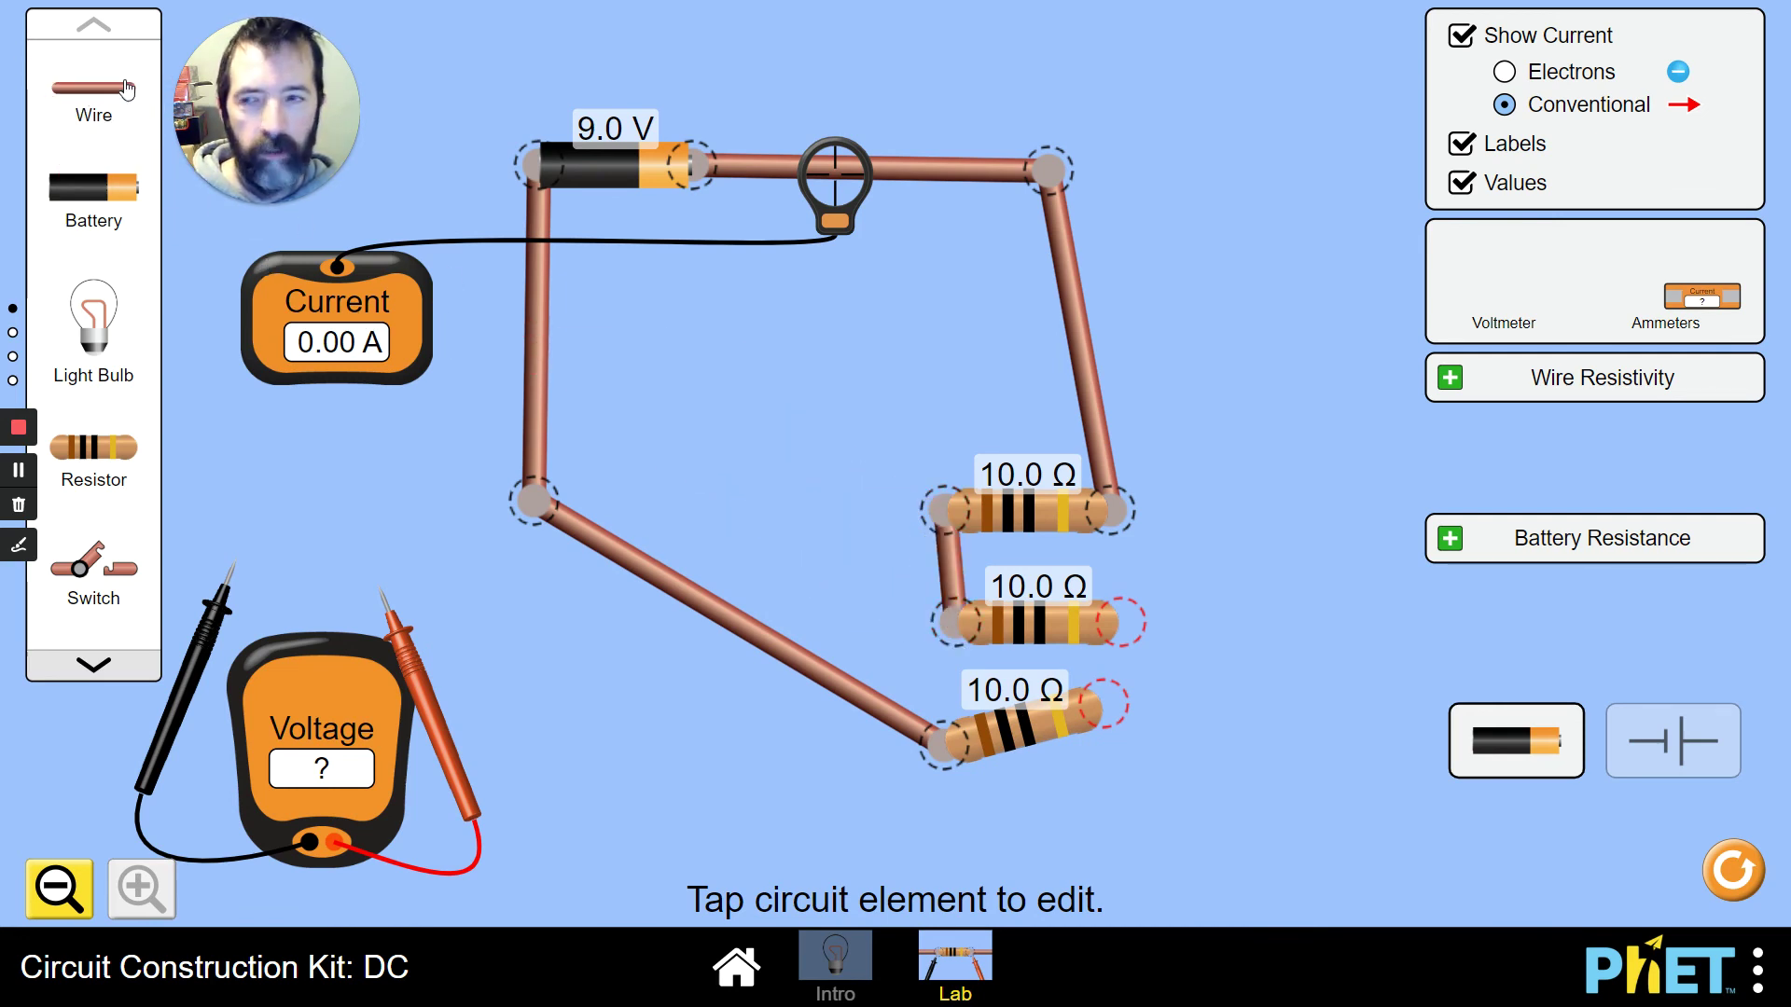
left_click_drag(128, 89, 874, 642)
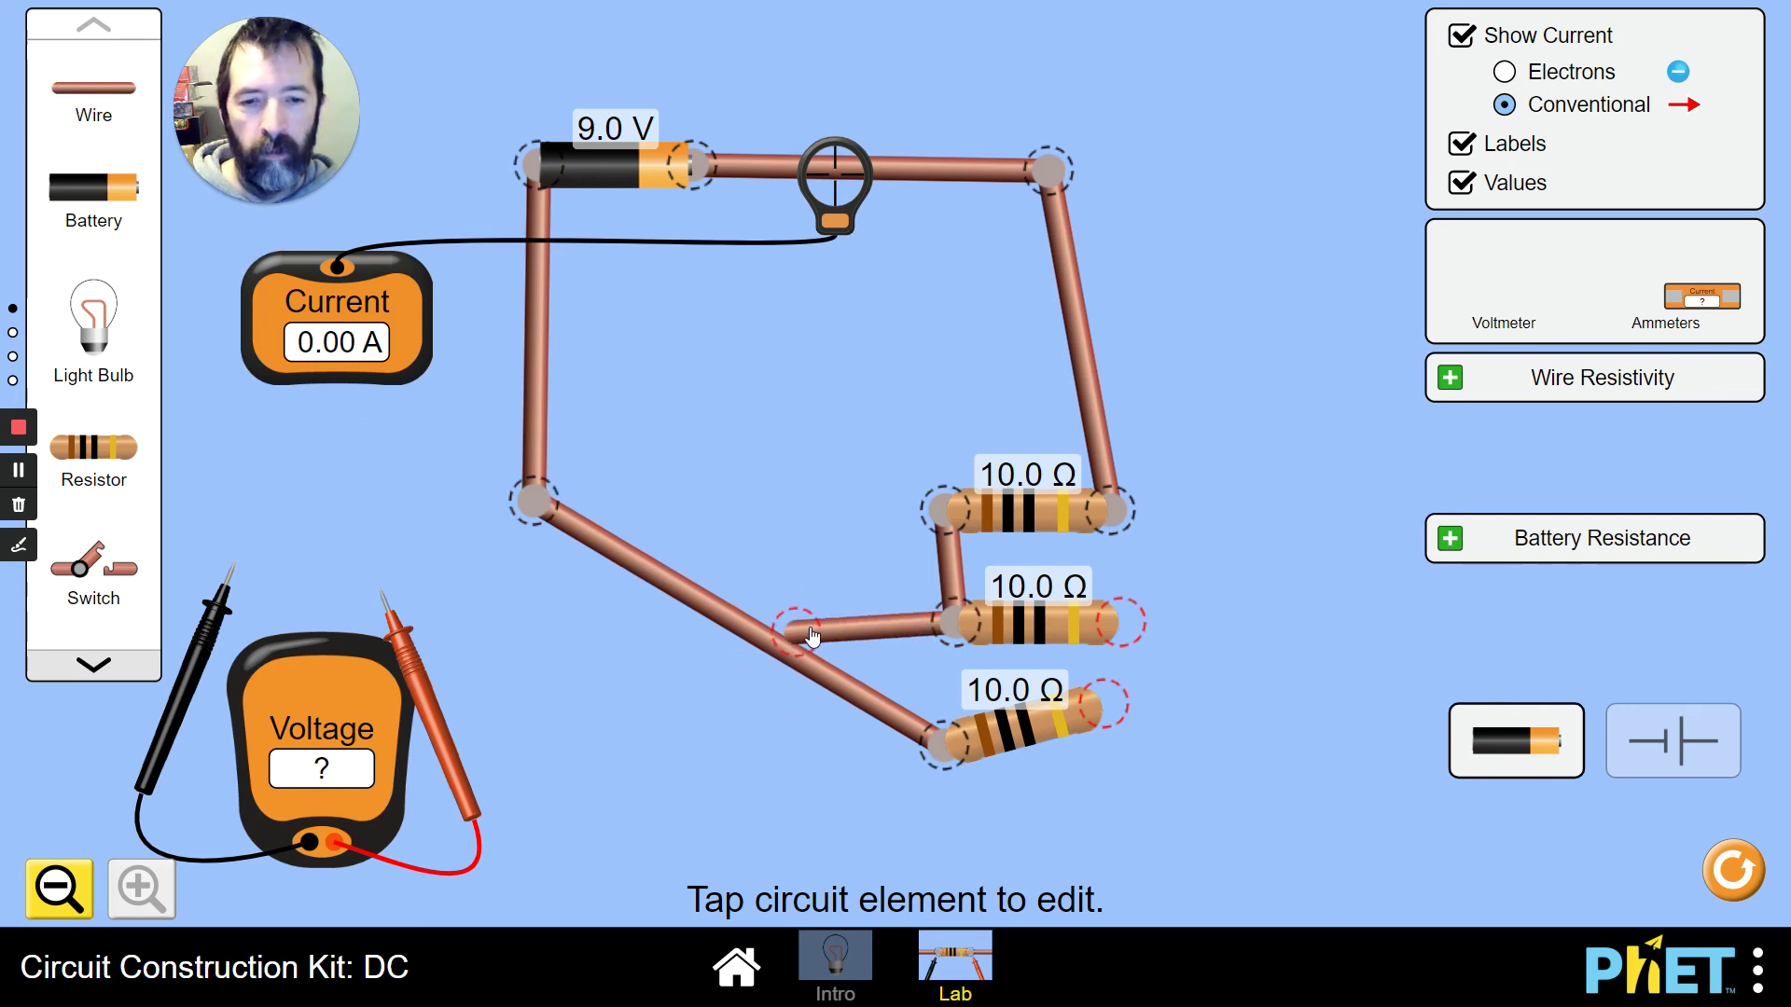
left_click_drag(937, 737, 939, 739)
left_click_drag(93, 88, 1124, 622)
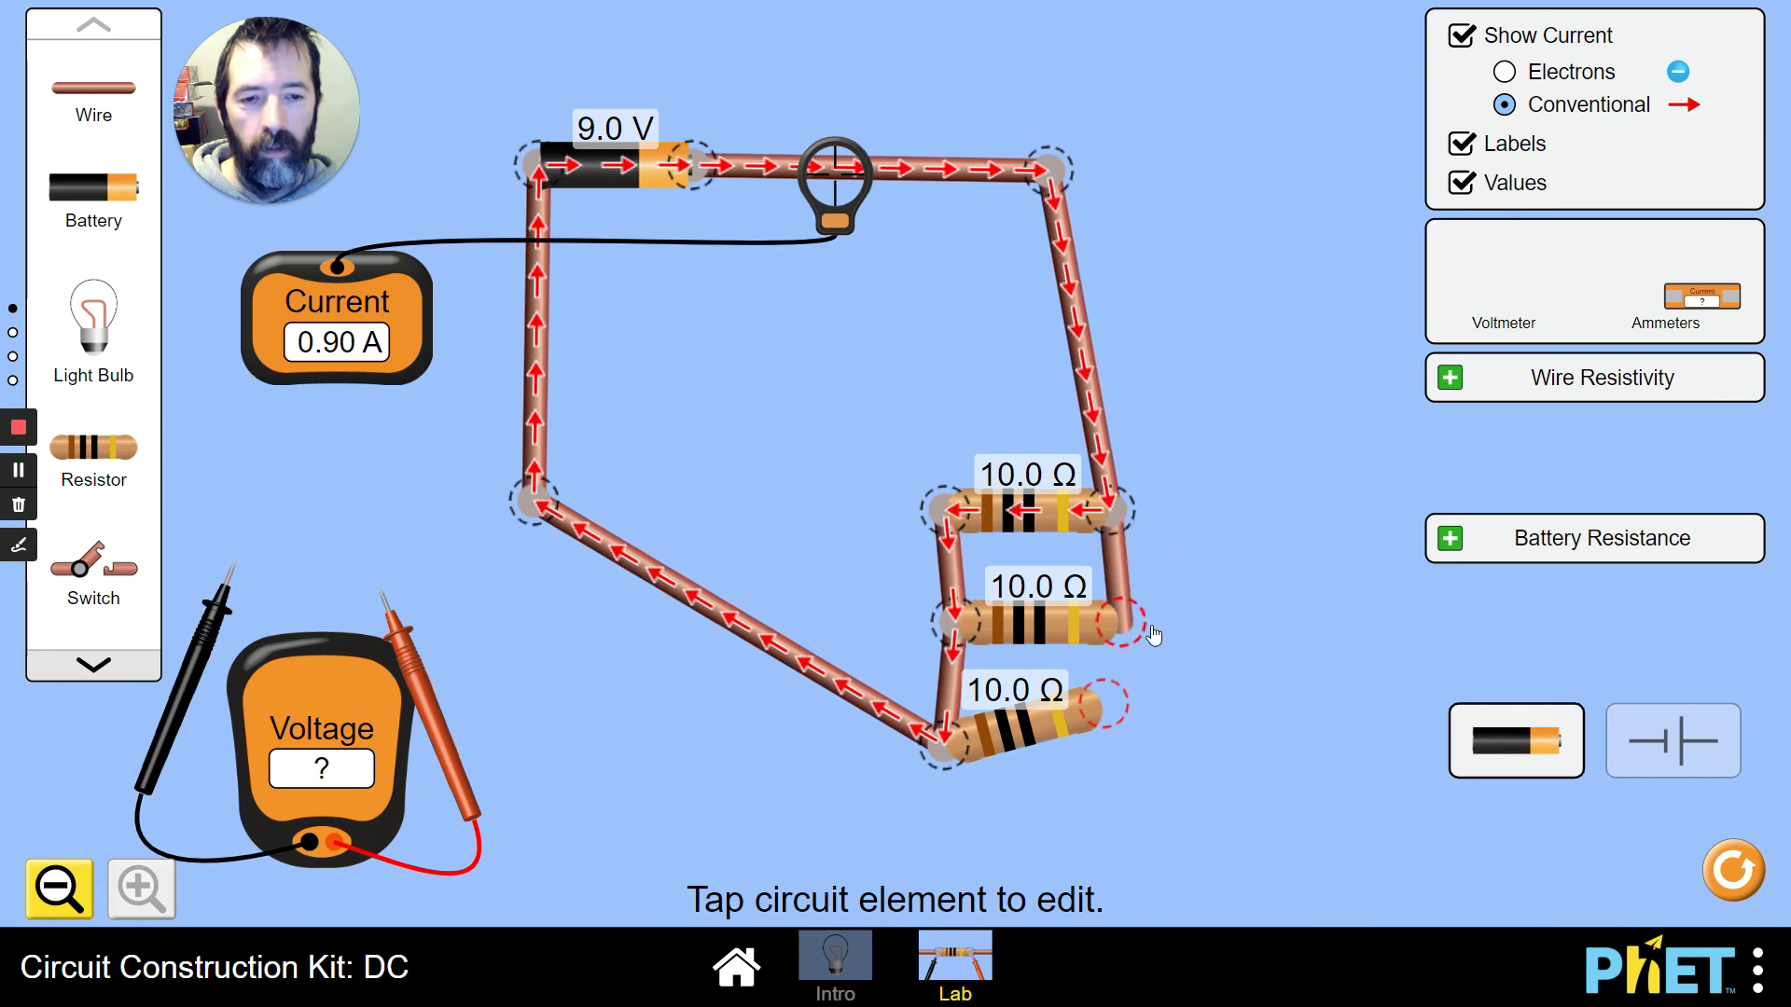
left_click_drag(93, 88, 1123, 622)
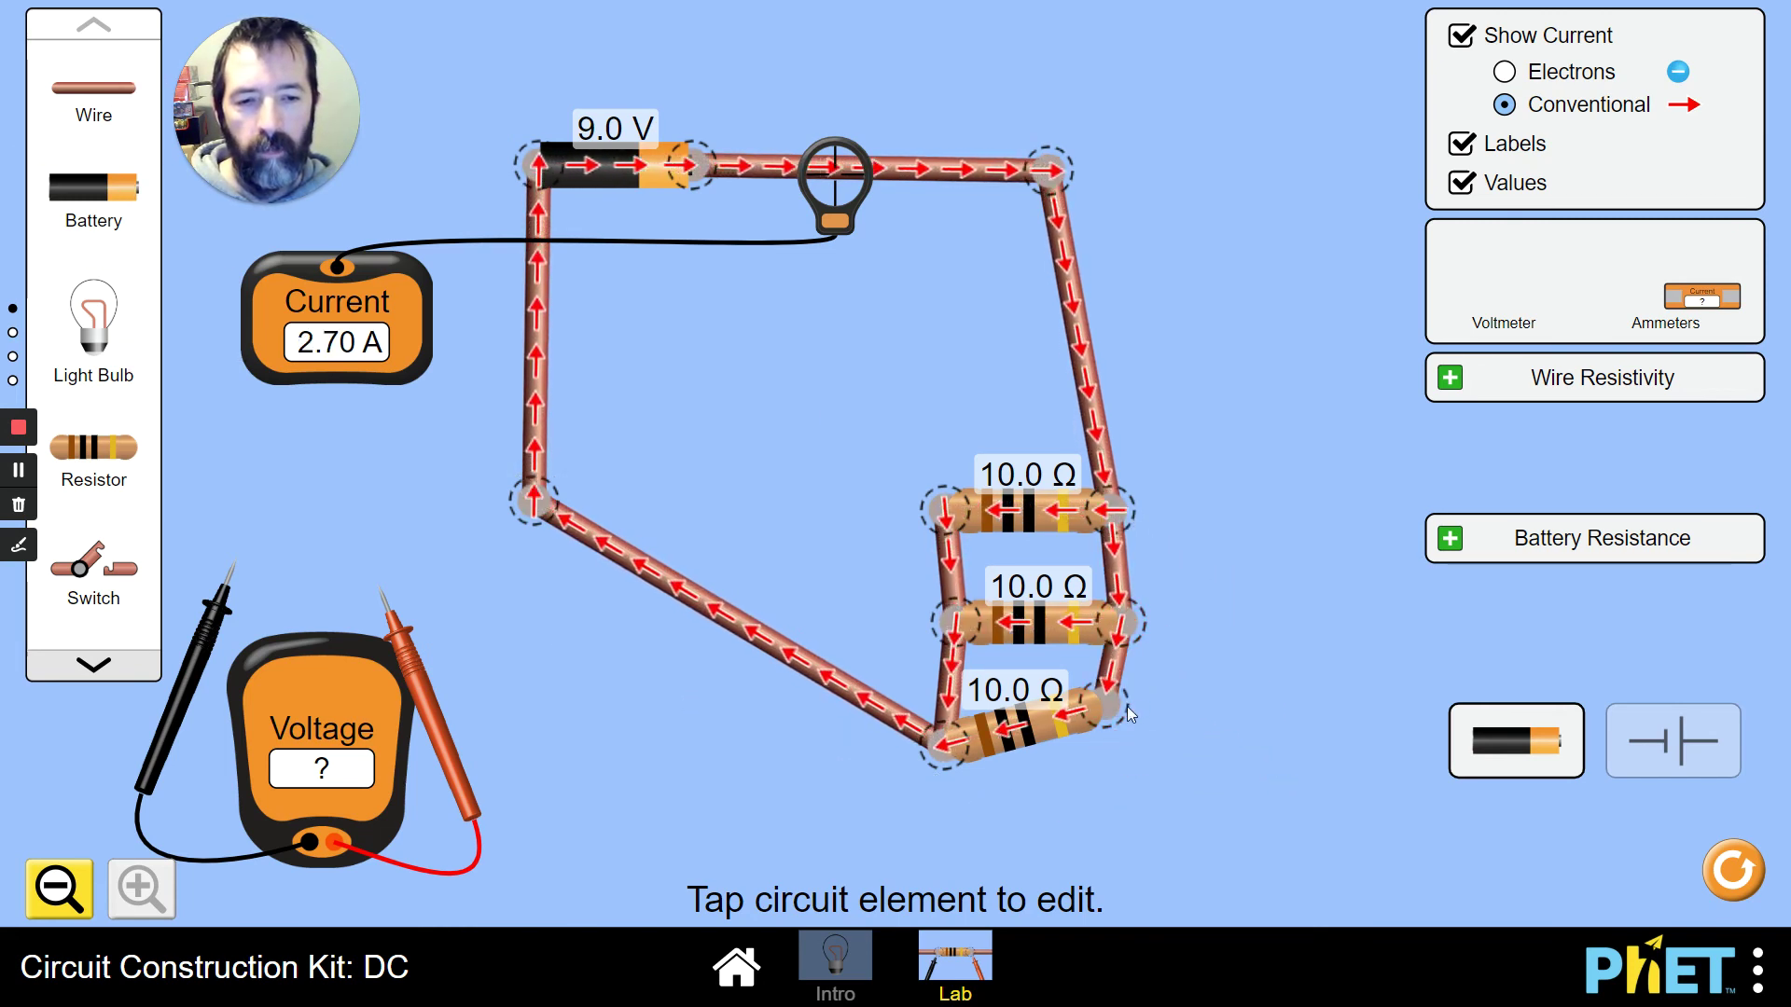
left_click_drag(1121, 737, 1140, 774)
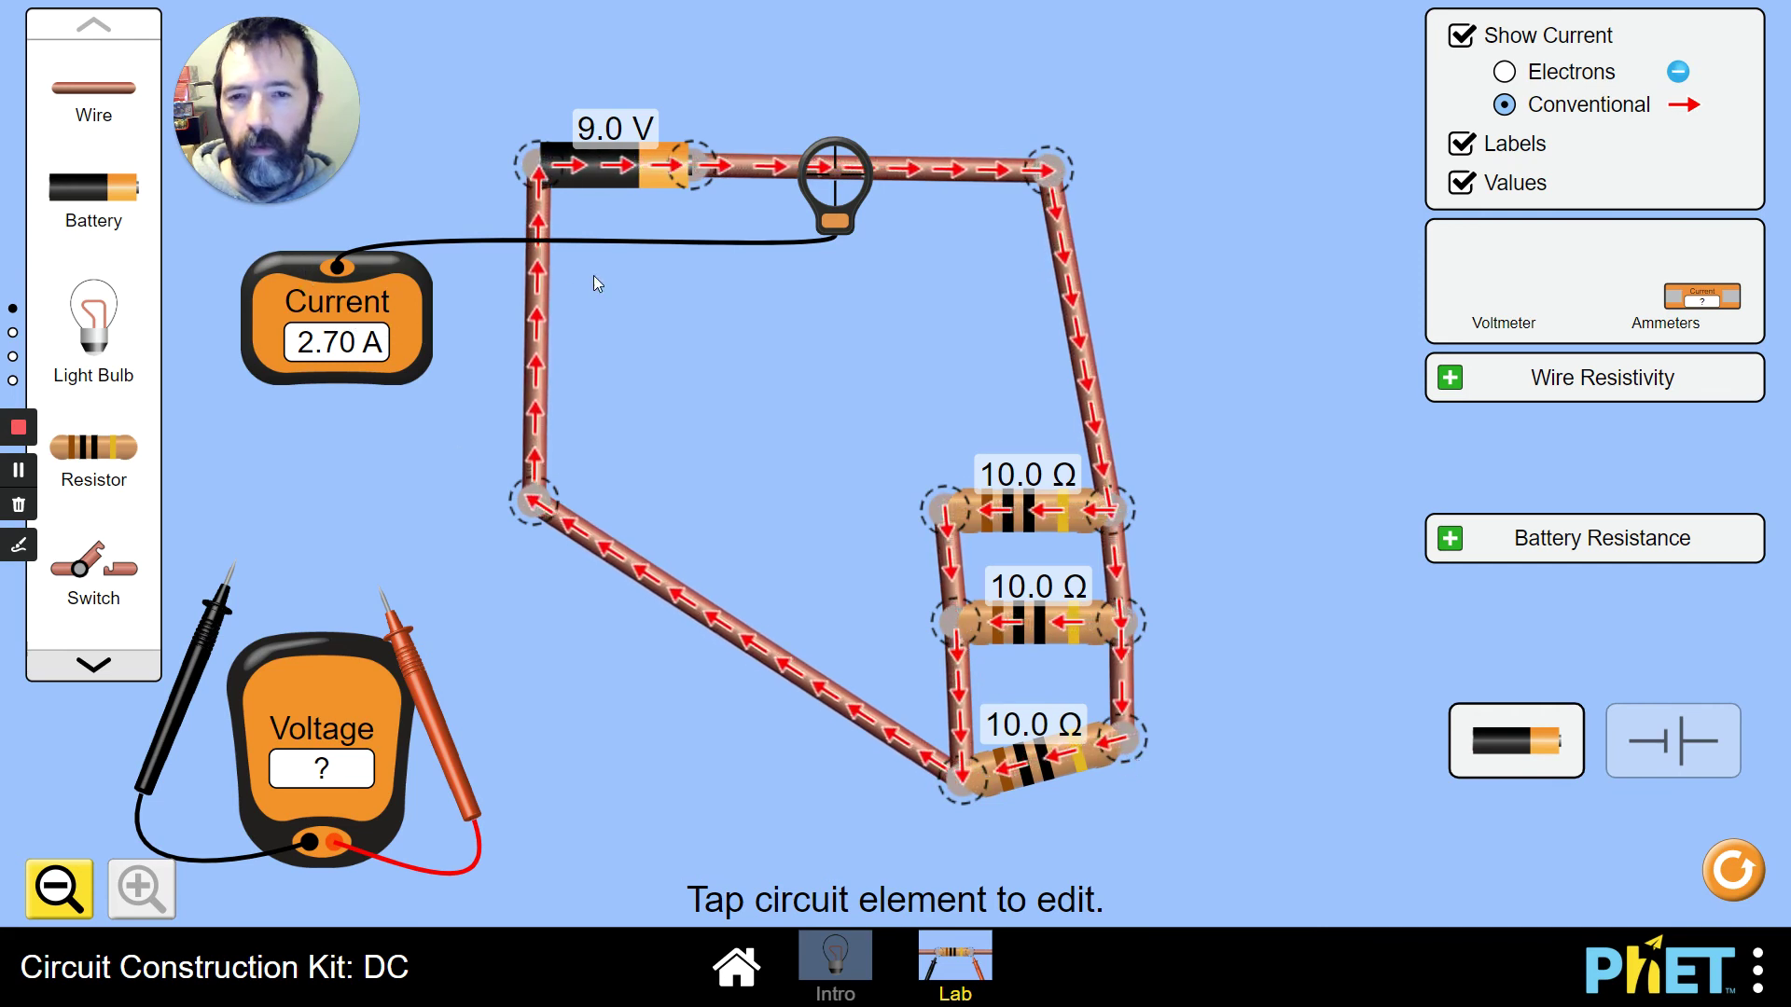